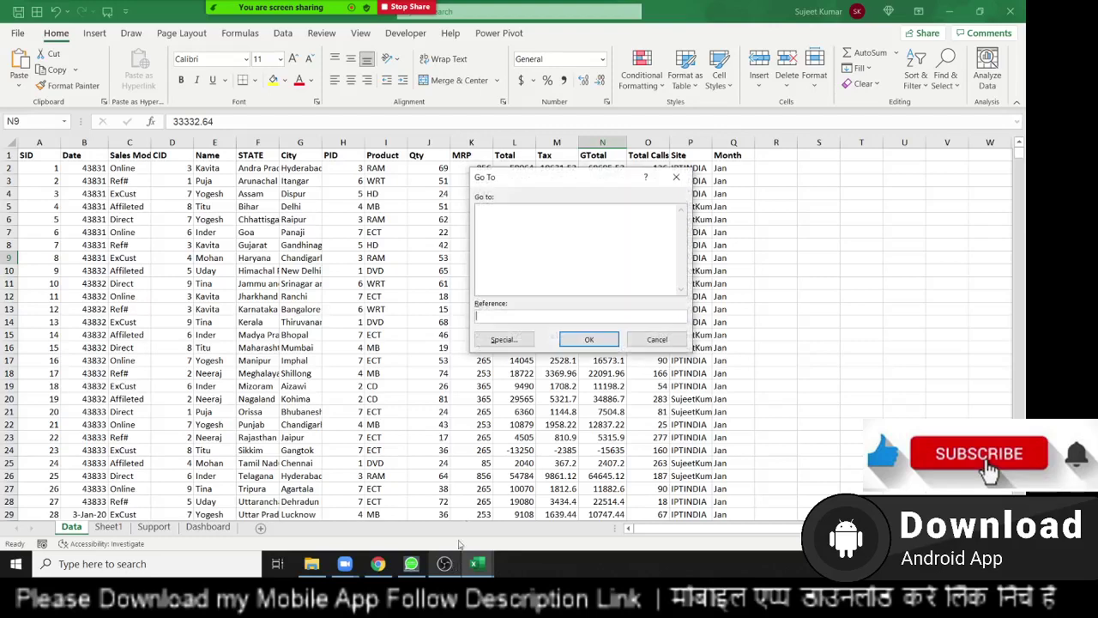
# Step: Dismiss the 'Reference isn't valid' warning and close the Go To dialog
pyautogui.click(588, 339)
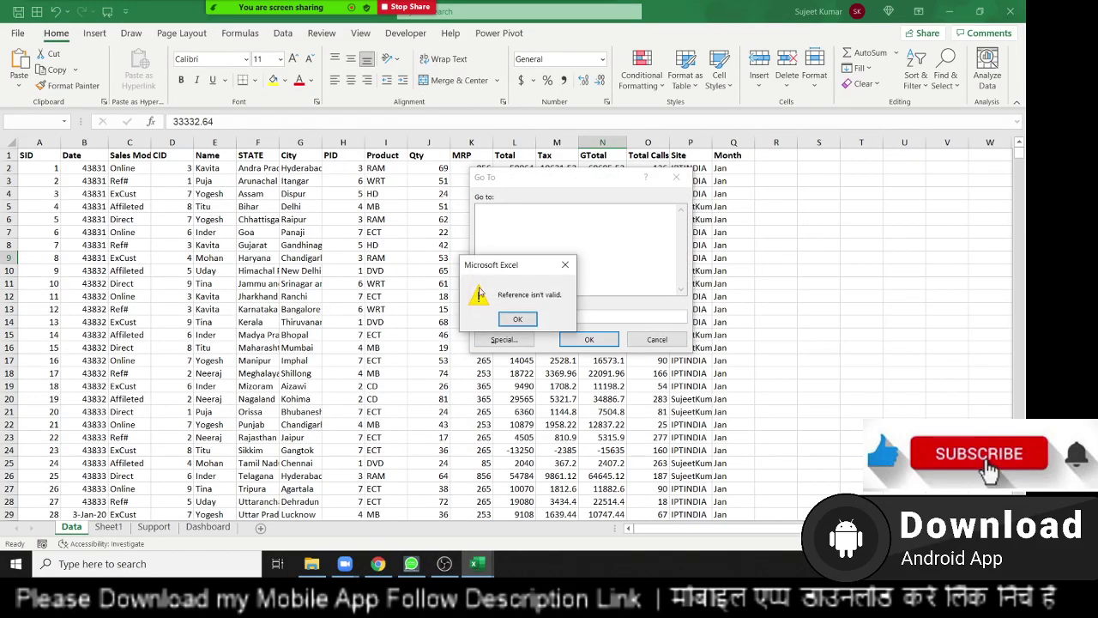
pyautogui.press('Return')
pyautogui.press('Escape')
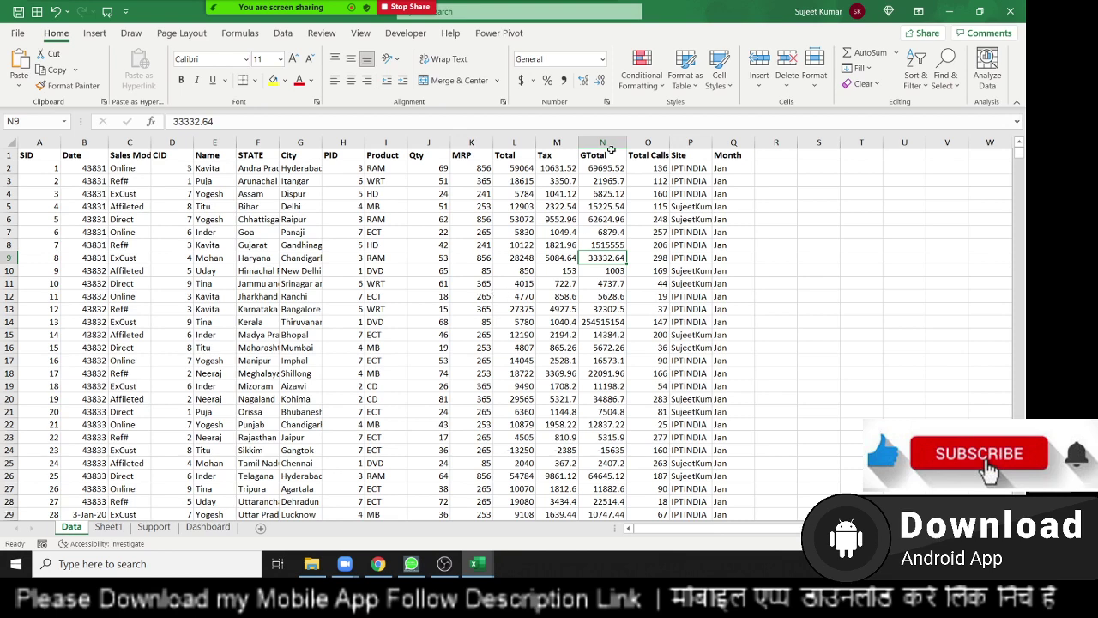
pyautogui.click(640, 76)
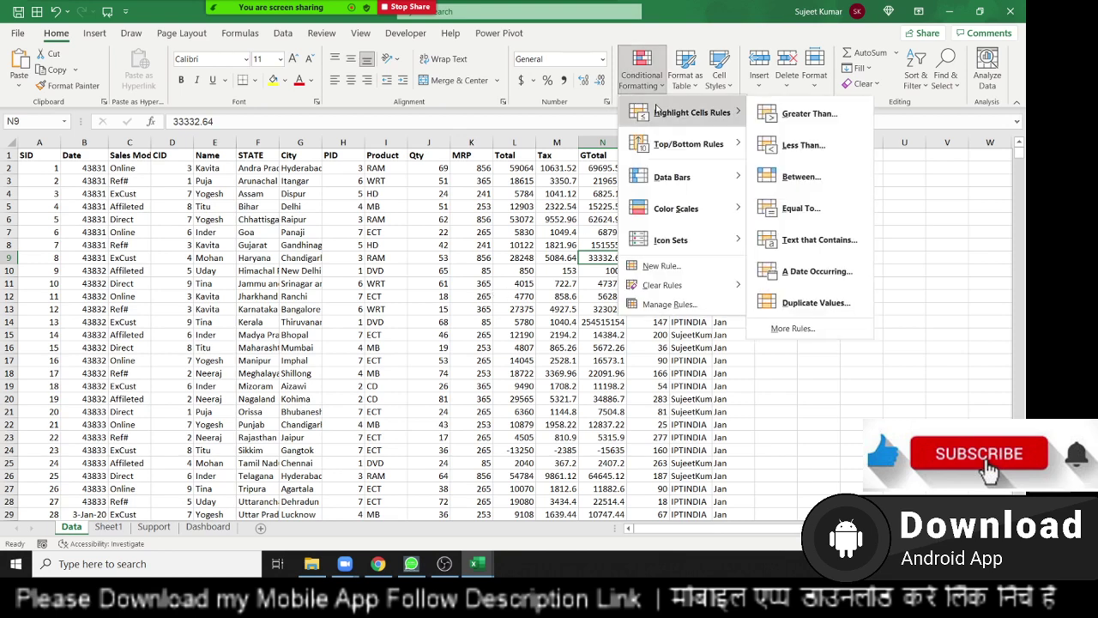
pyautogui.moveTo(674, 148)
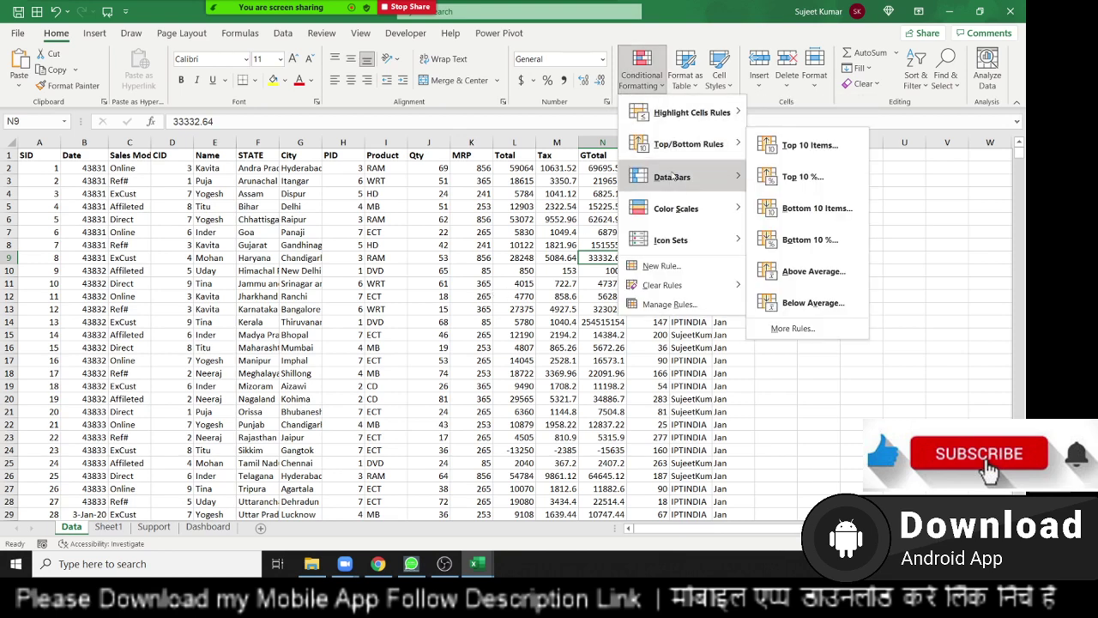
pyautogui.moveTo(681, 219)
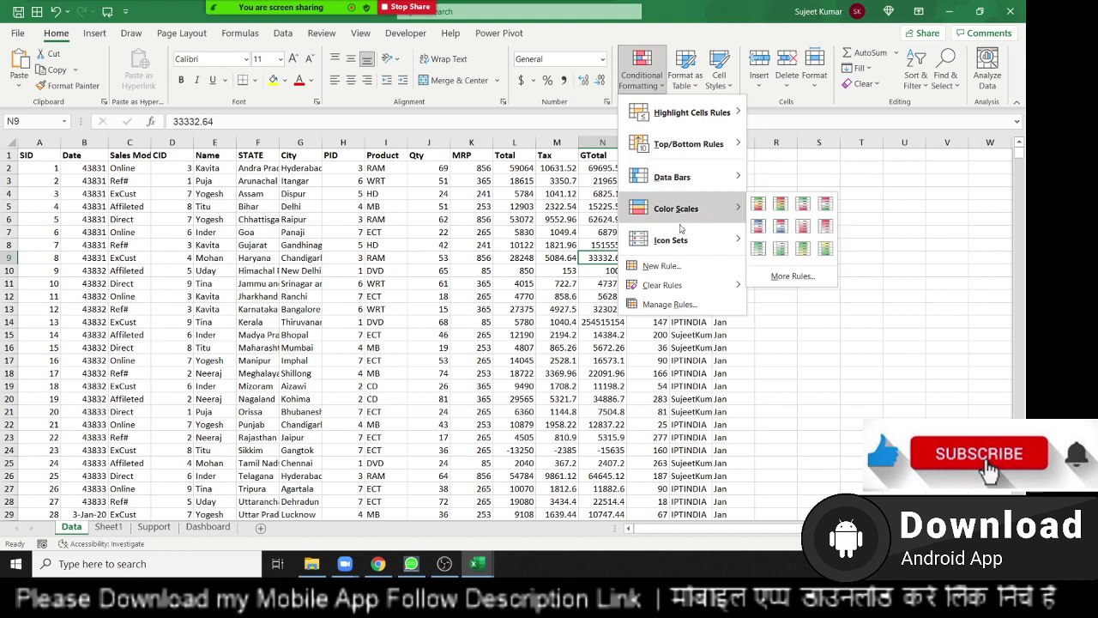
pyautogui.moveTo(677, 243)
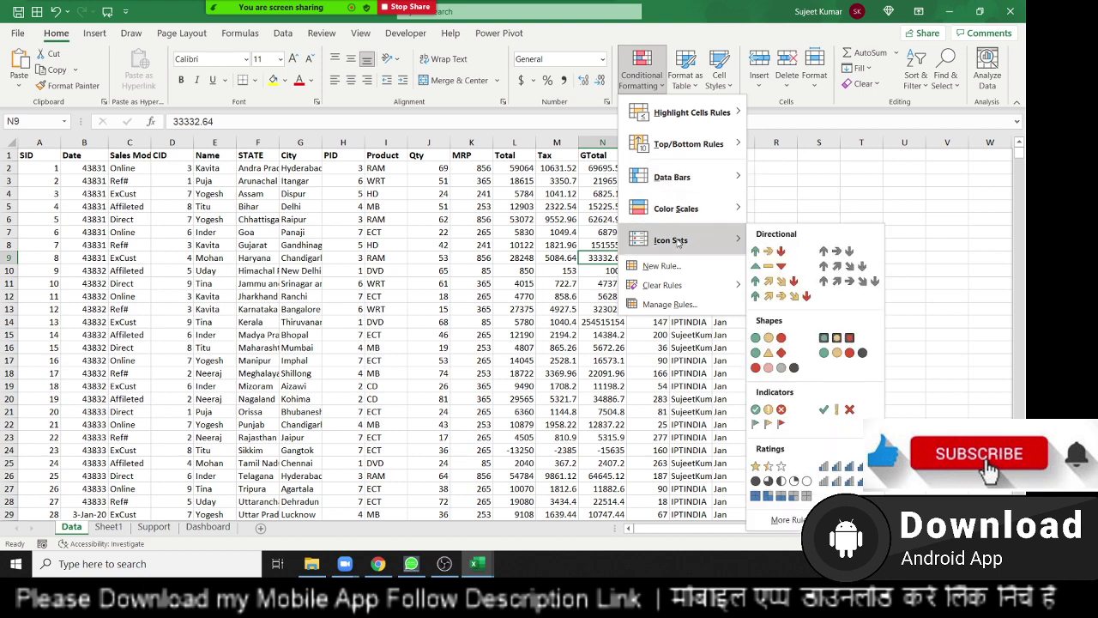
pyautogui.moveTo(692, 113)
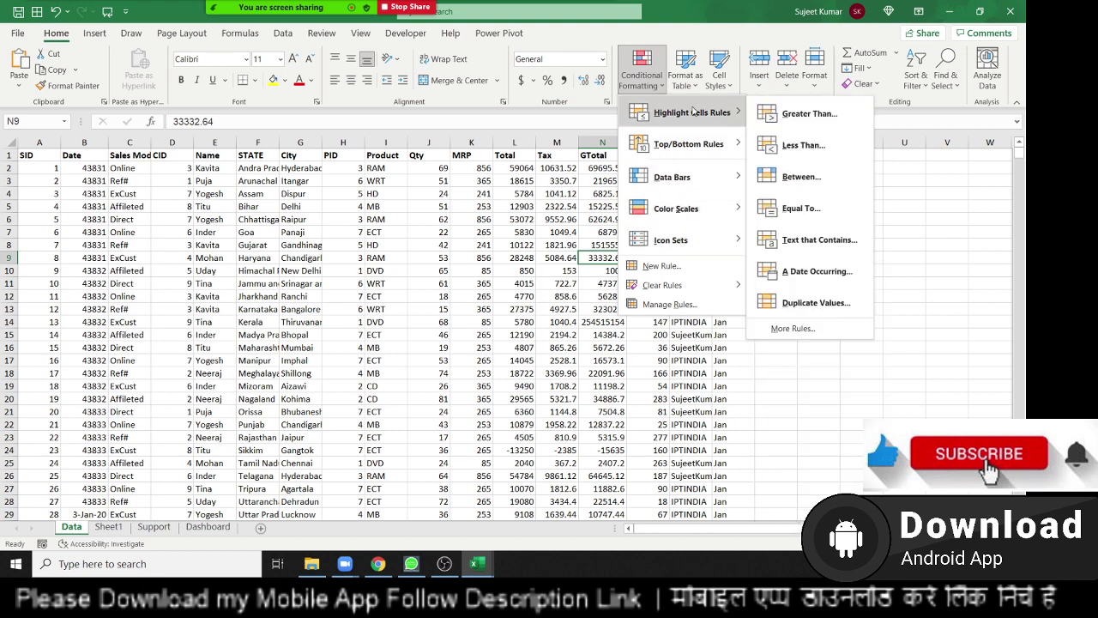
pyautogui.moveTo(677, 178)
pyautogui.click(790, 330)
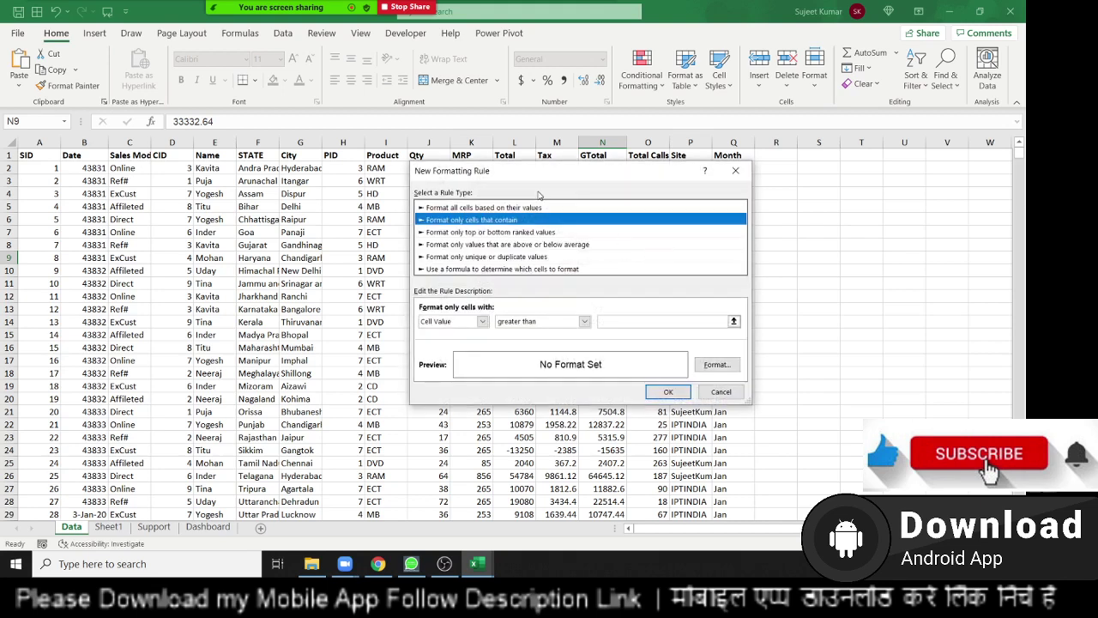
pyautogui.click(530, 326)
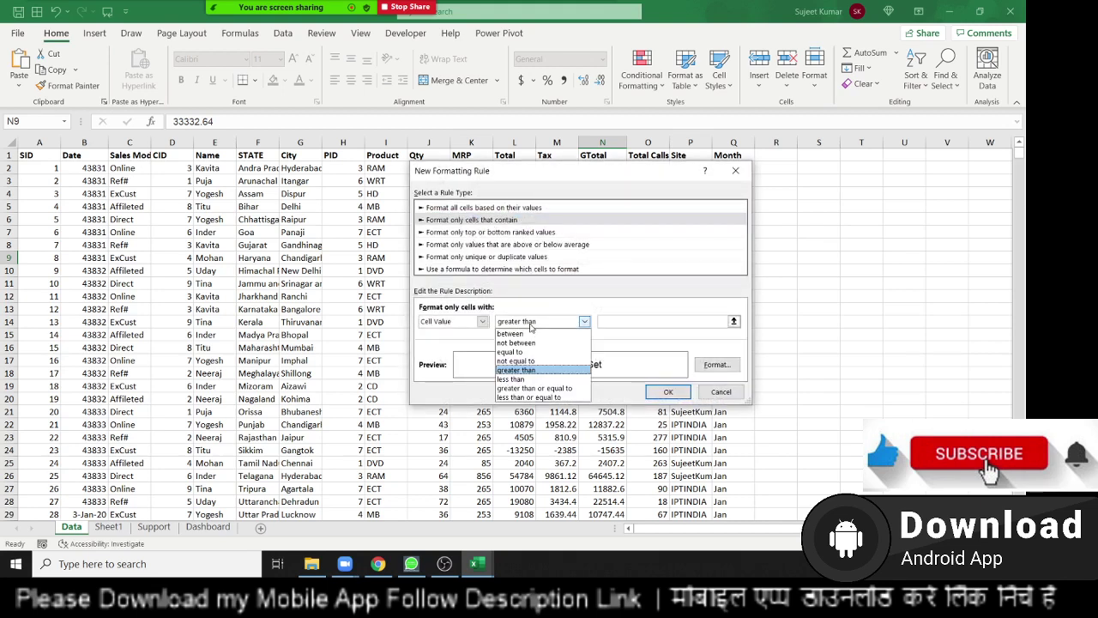
pyautogui.press('Escape')
pyautogui.press('Escape')
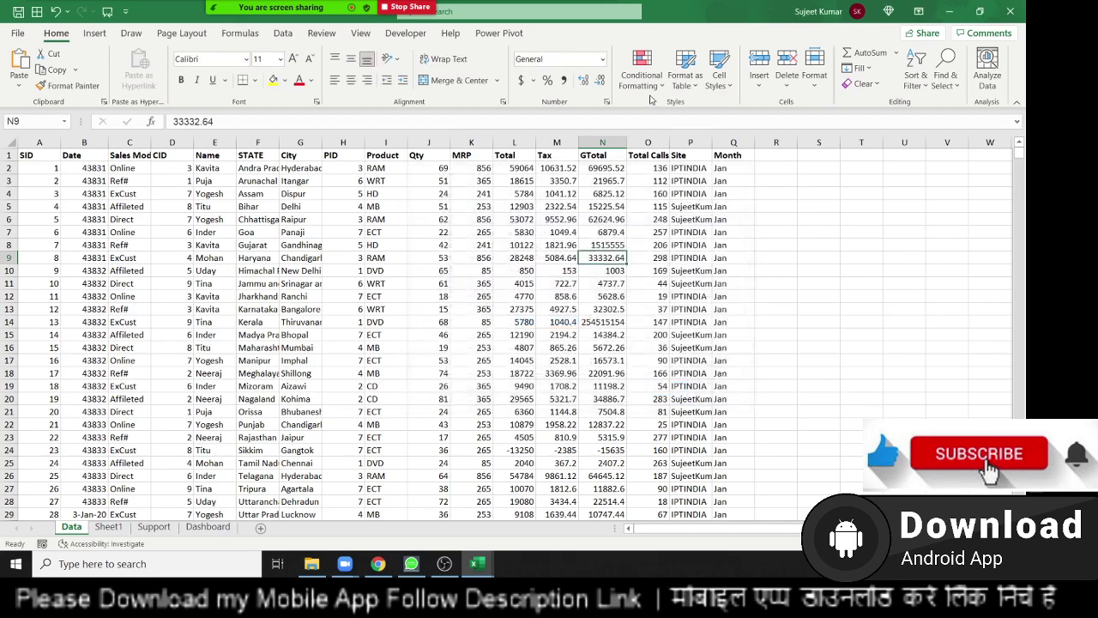
pyautogui.click(649, 87)
pyautogui.moveTo(729, 112)
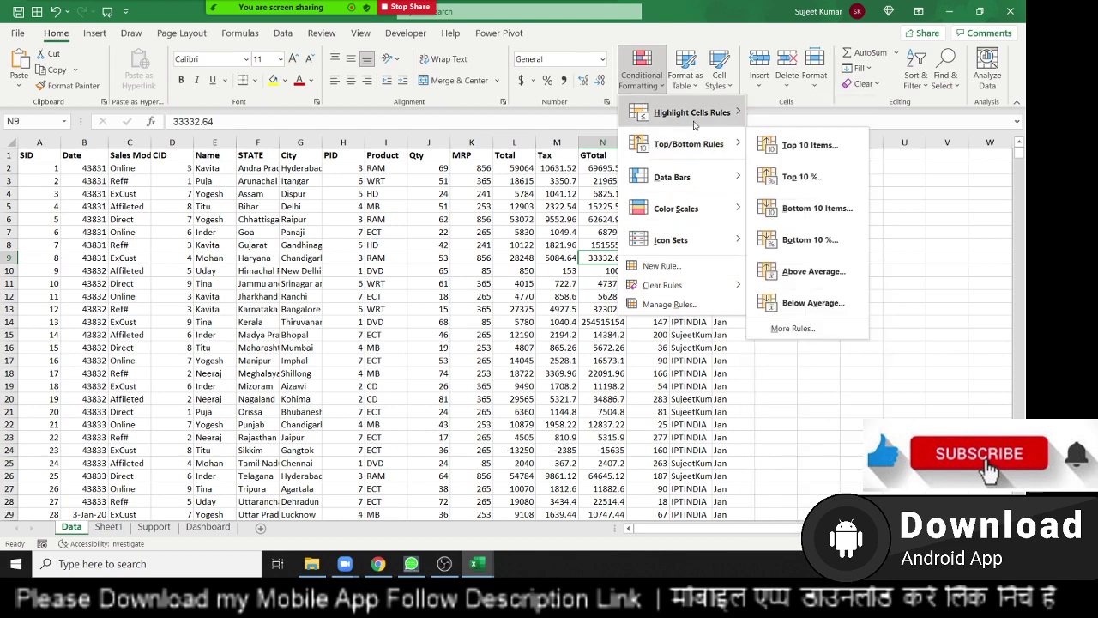
pyautogui.moveTo(686, 123)
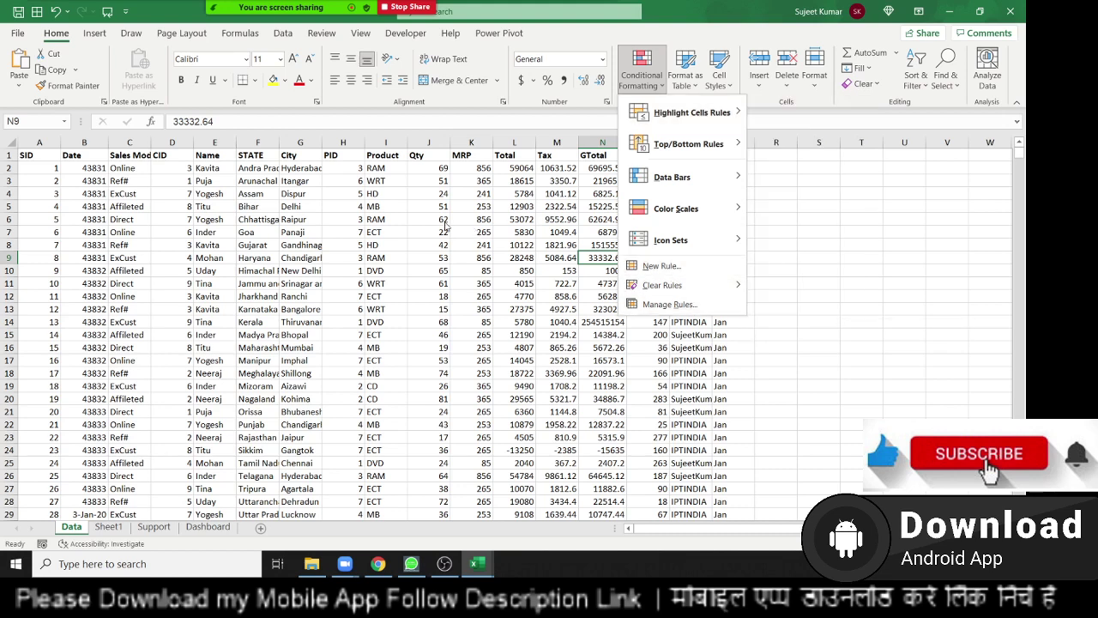
pyautogui.click(352, 206)
pyautogui.click(386, 194)
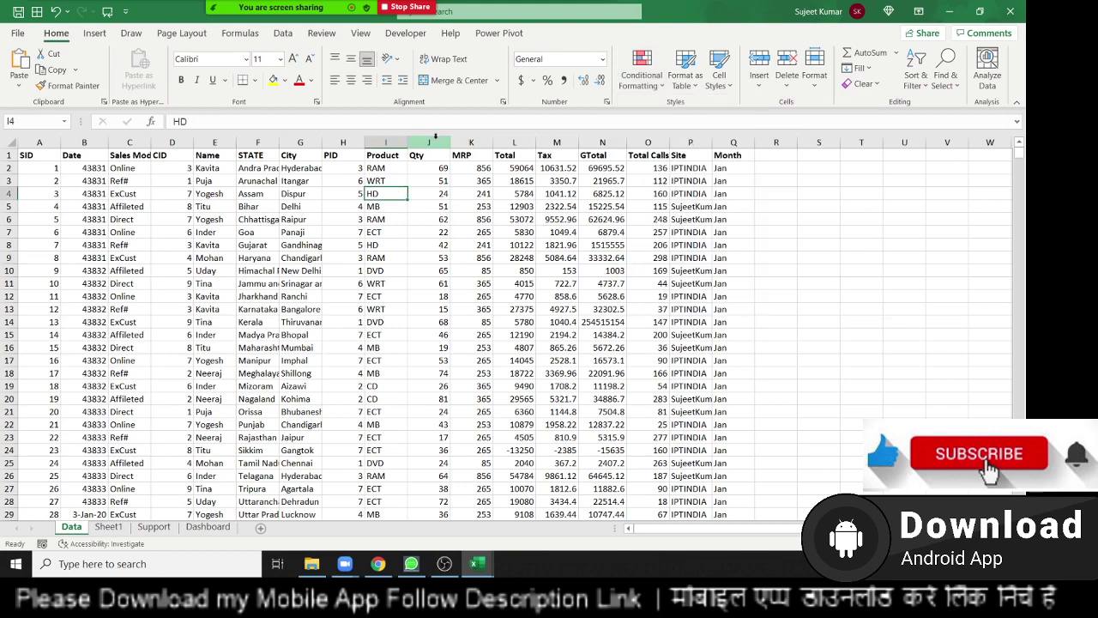
# Step: Add a rule on column J giving Qty values greater than or equal to 30 a yellow fill
pyautogui.click(429, 143)
pyautogui.click(641, 73)
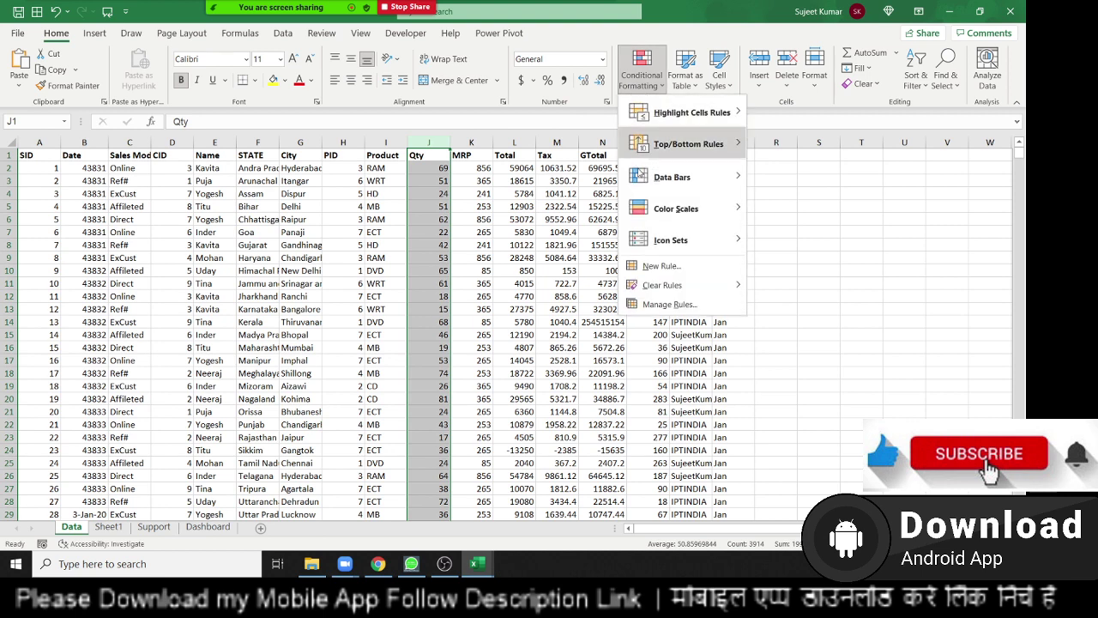
pyautogui.click(662, 266)
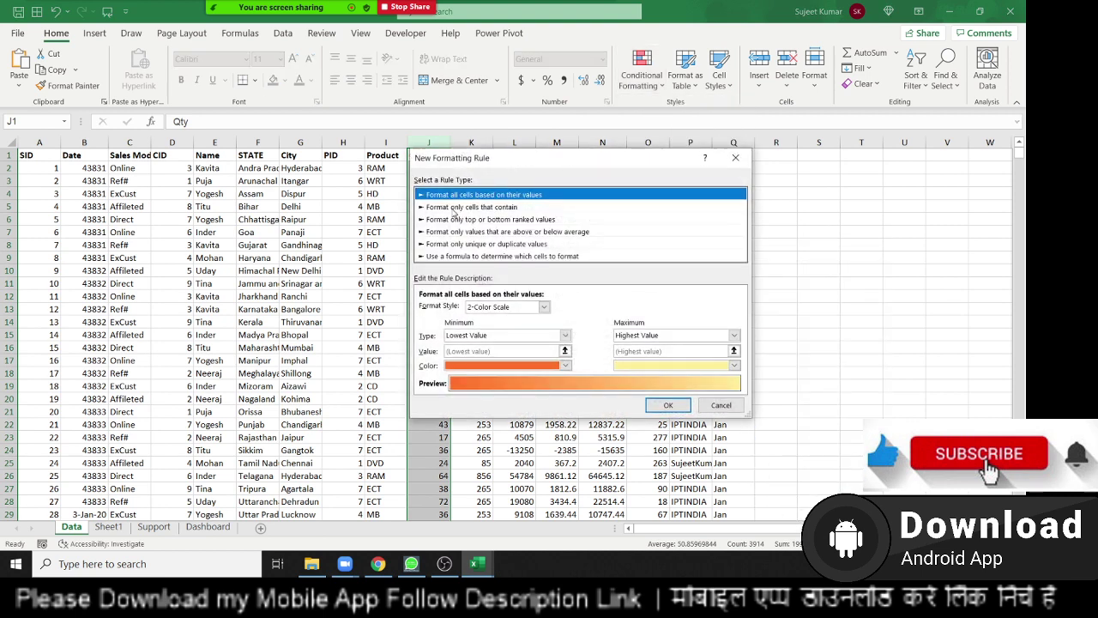
pyautogui.click(453, 208)
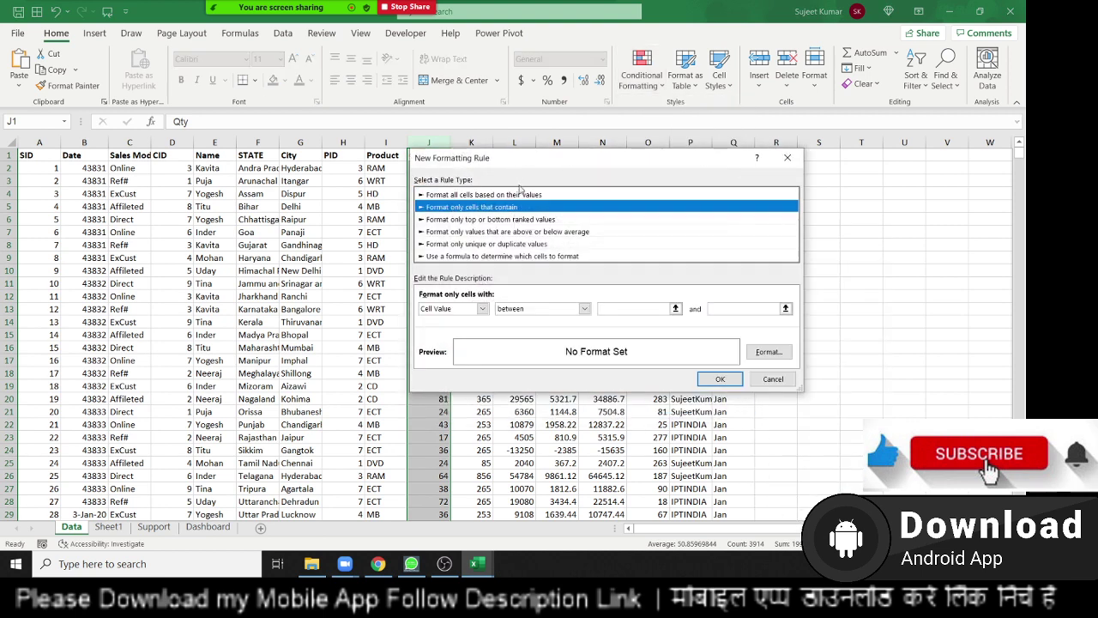
pyautogui.moveTo(515, 164)
pyautogui.mouseDown()
pyautogui.moveTo(689, 104)
pyautogui.moveTo(609, 63)
pyautogui.mouseUp()
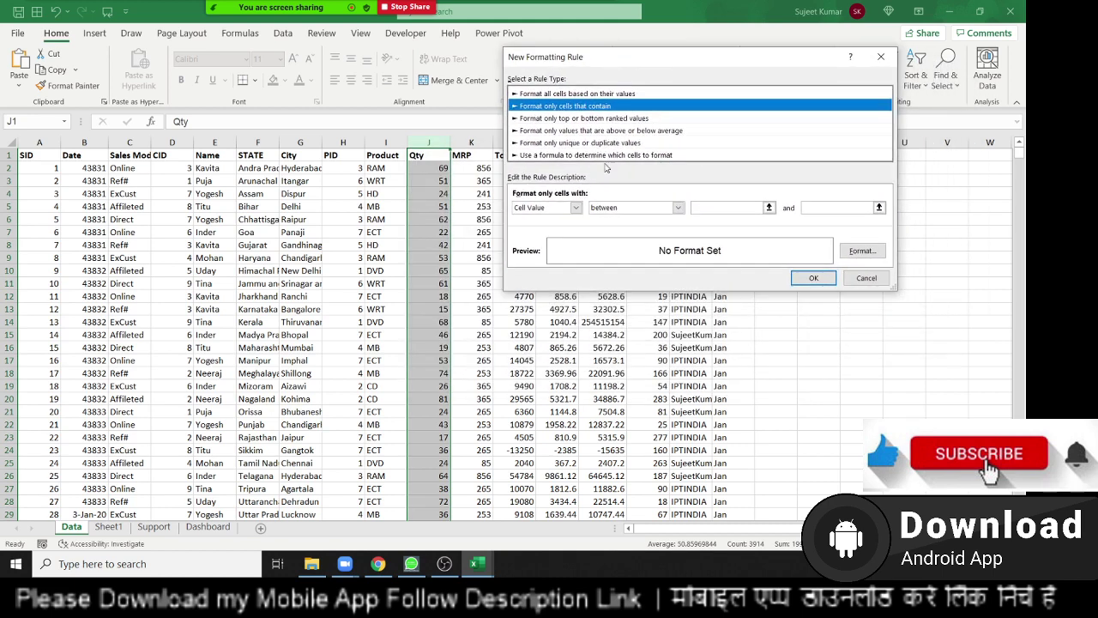
pyautogui.click(610, 209)
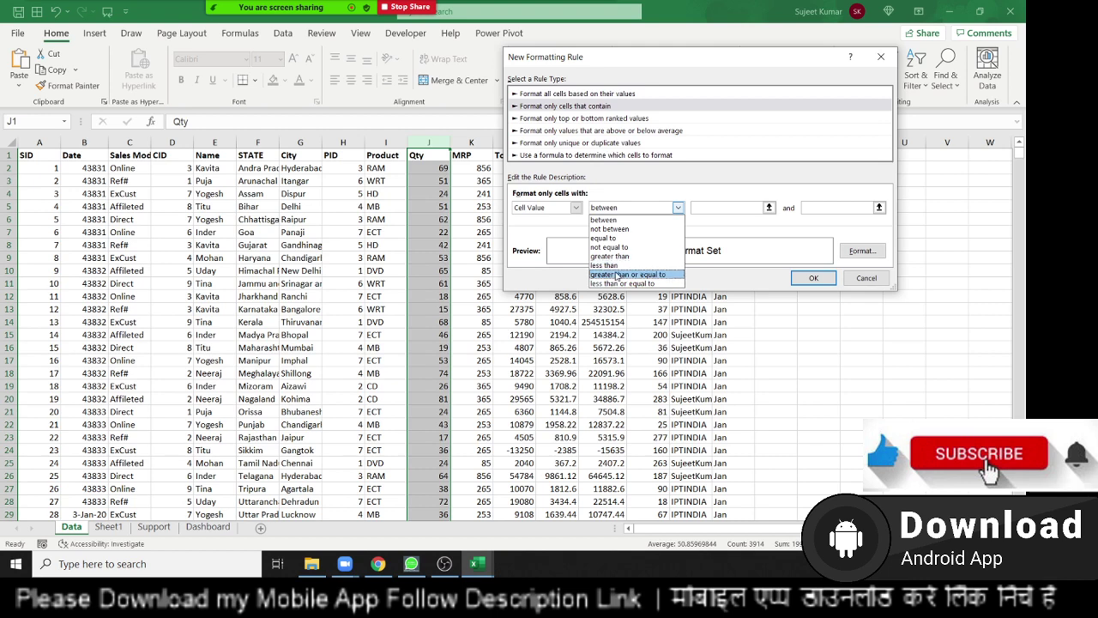
pyautogui.click(619, 275)
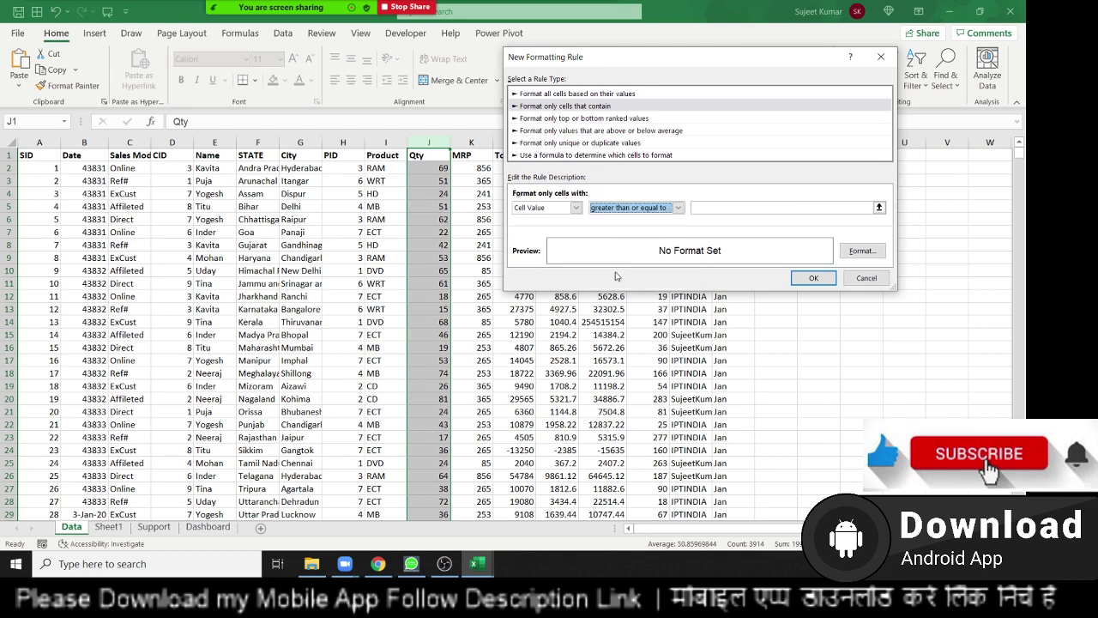
pyautogui.click(799, 208)
pyautogui.write('30')
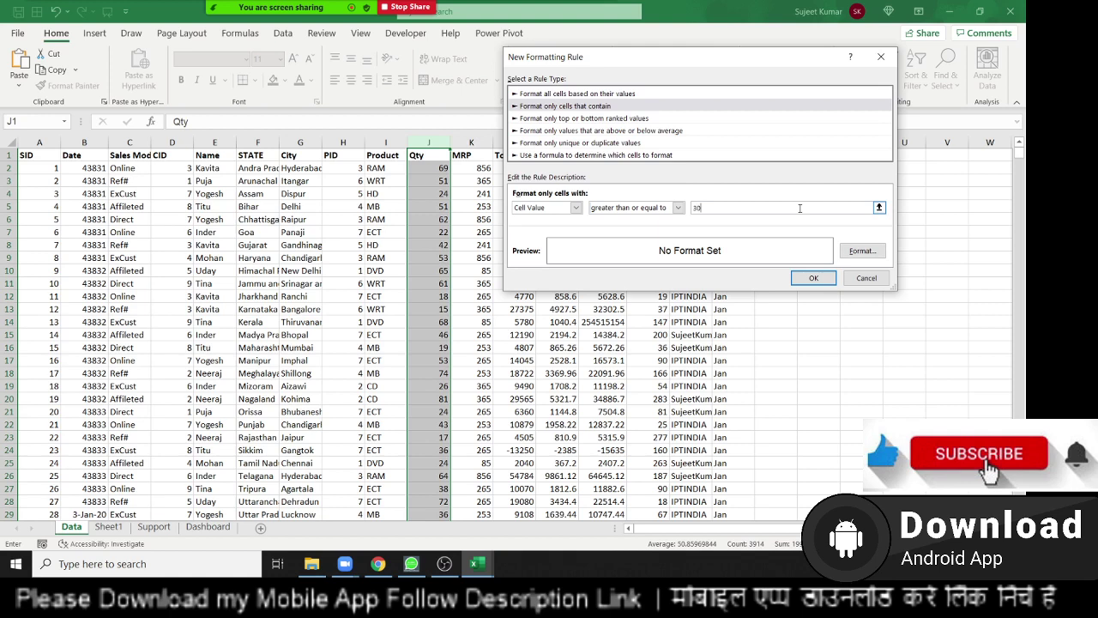
pyautogui.click(873, 254)
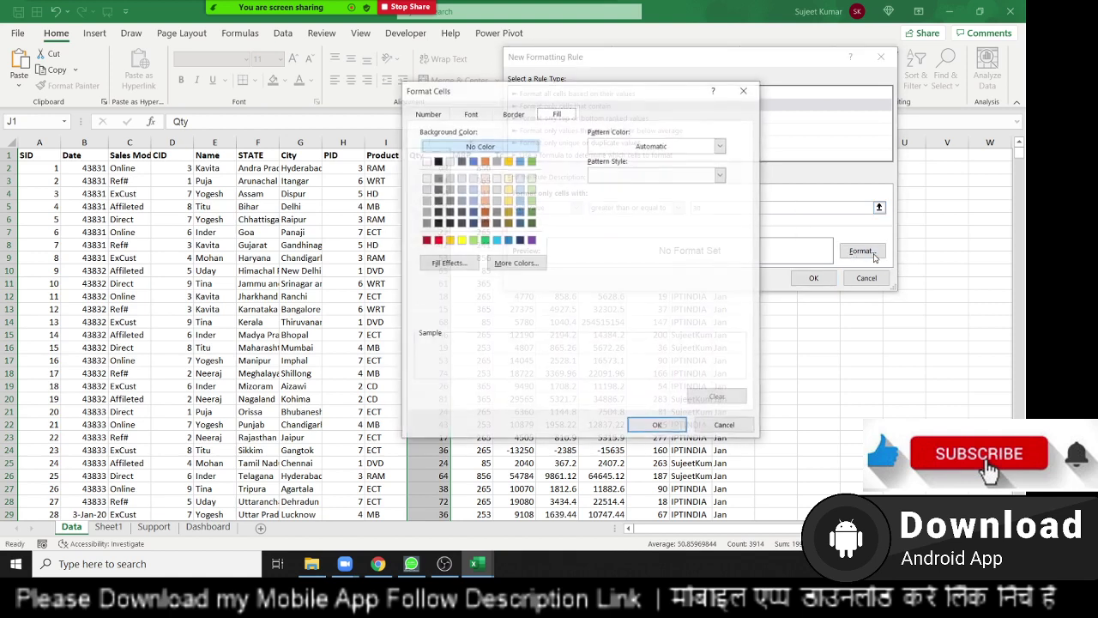
pyautogui.click(462, 240)
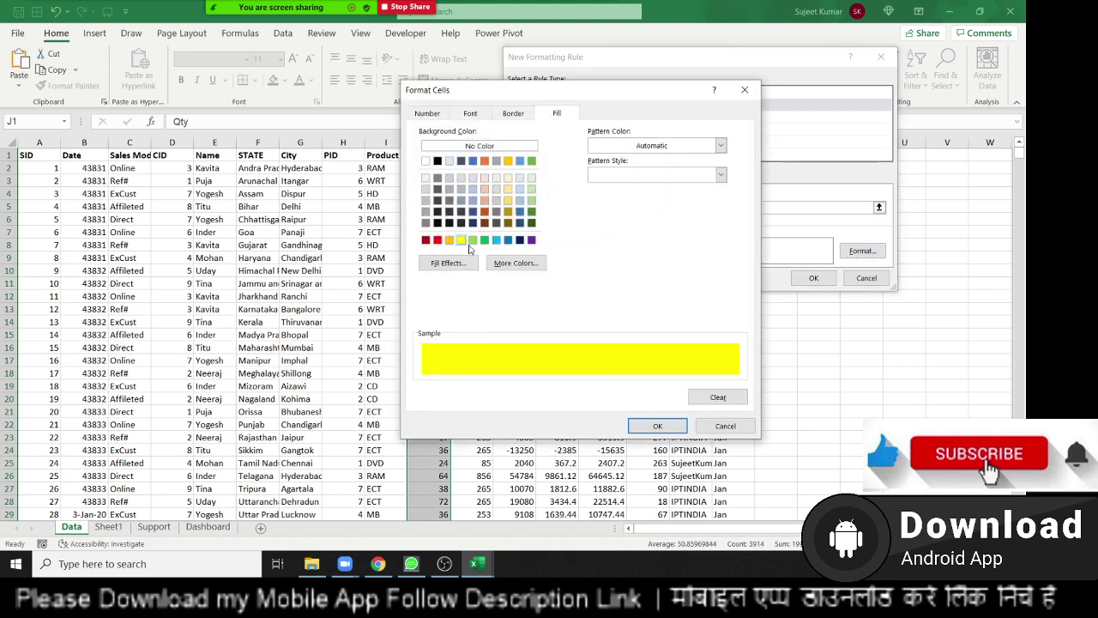
pyautogui.click(656, 424)
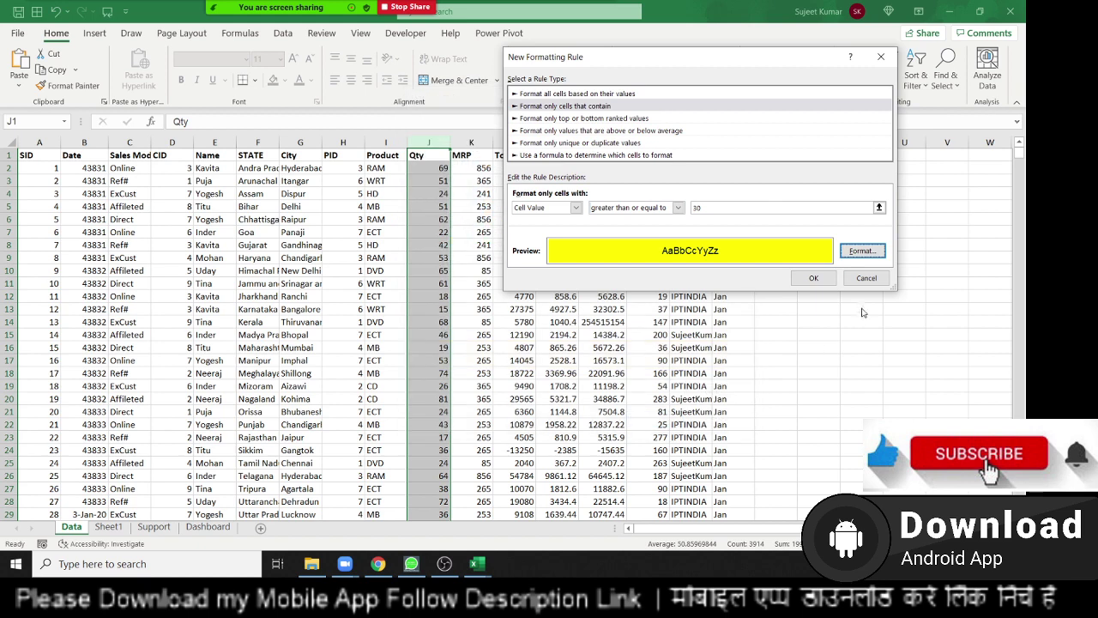
pyautogui.click(813, 278)
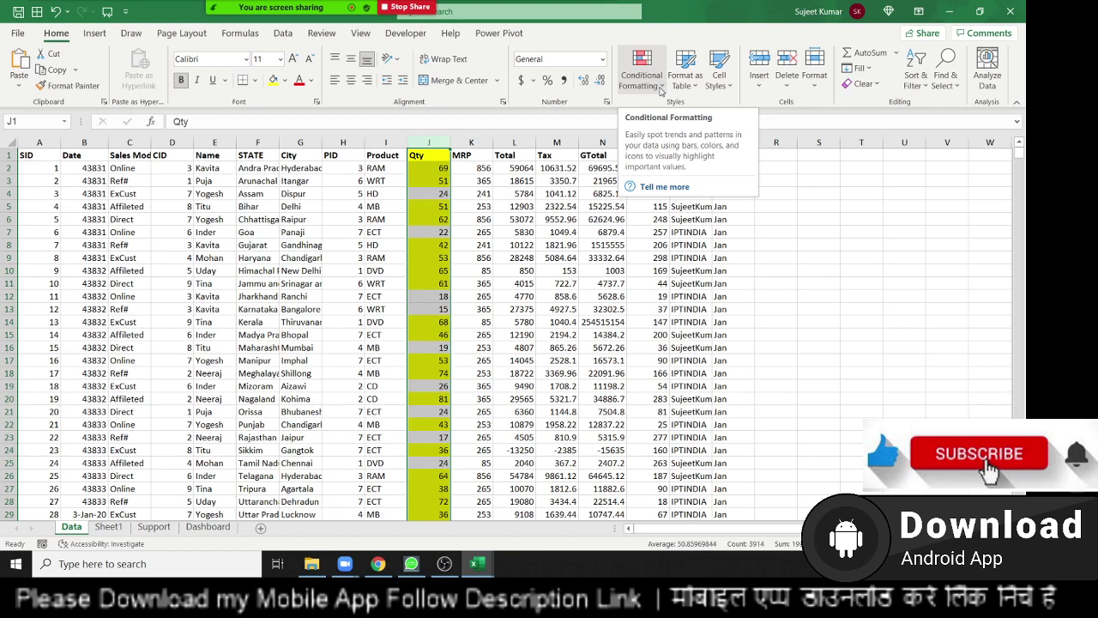
# Step: Open the Conditional Formatting Rules Manager and switch between worksheet and current-selection rules
pyautogui.click(660, 90)
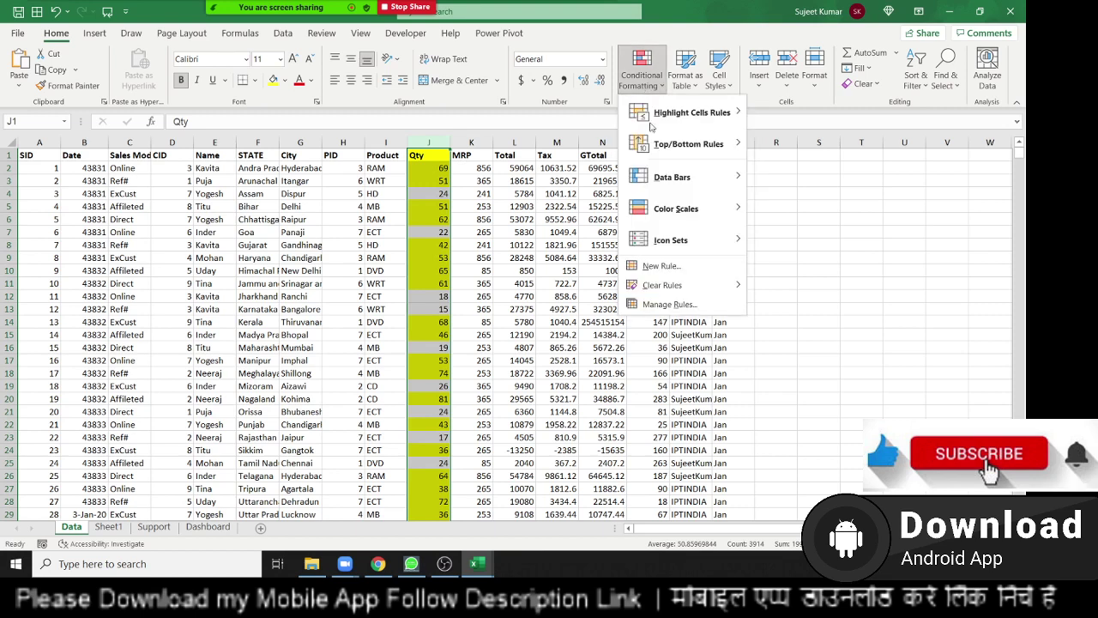
pyautogui.click(663, 307)
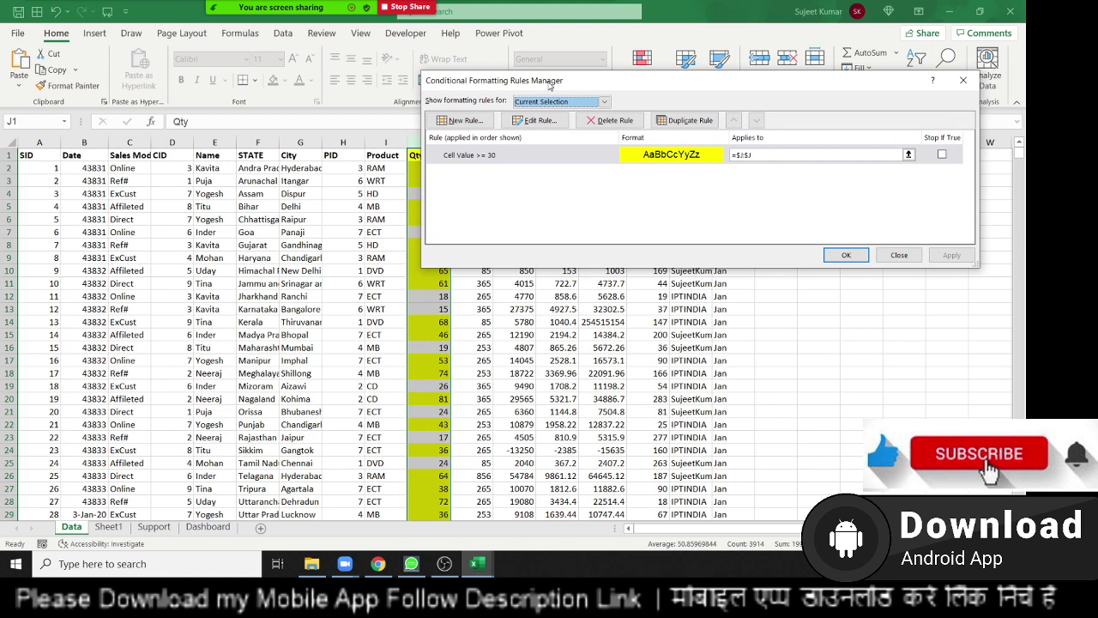
pyautogui.moveTo(520, 90); pyautogui.dragTo(618, 60)
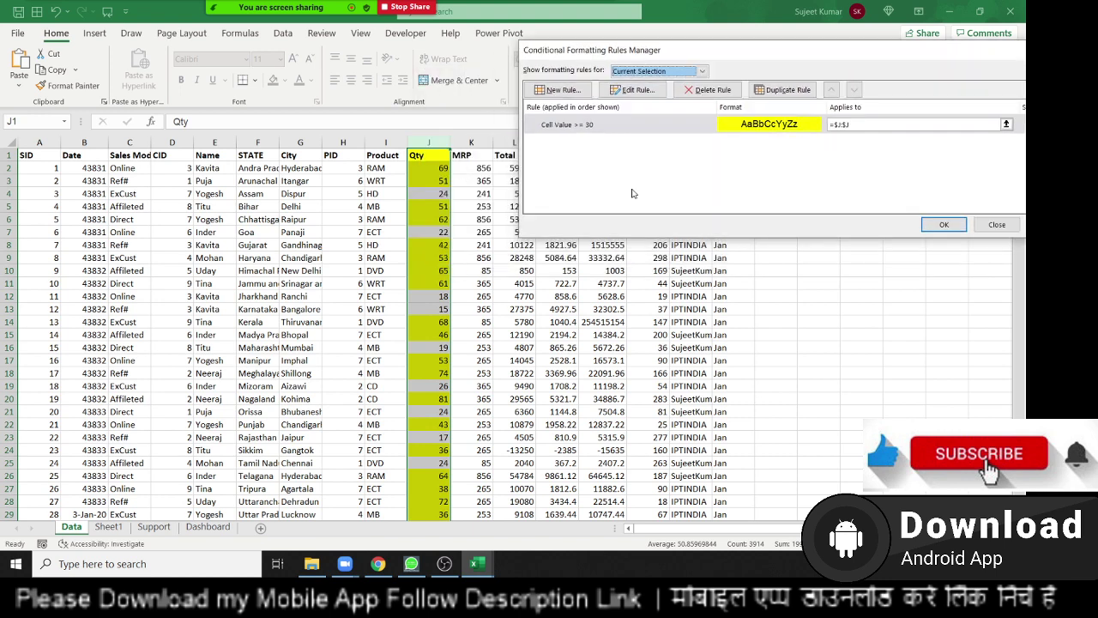
pyautogui.click(653, 77)
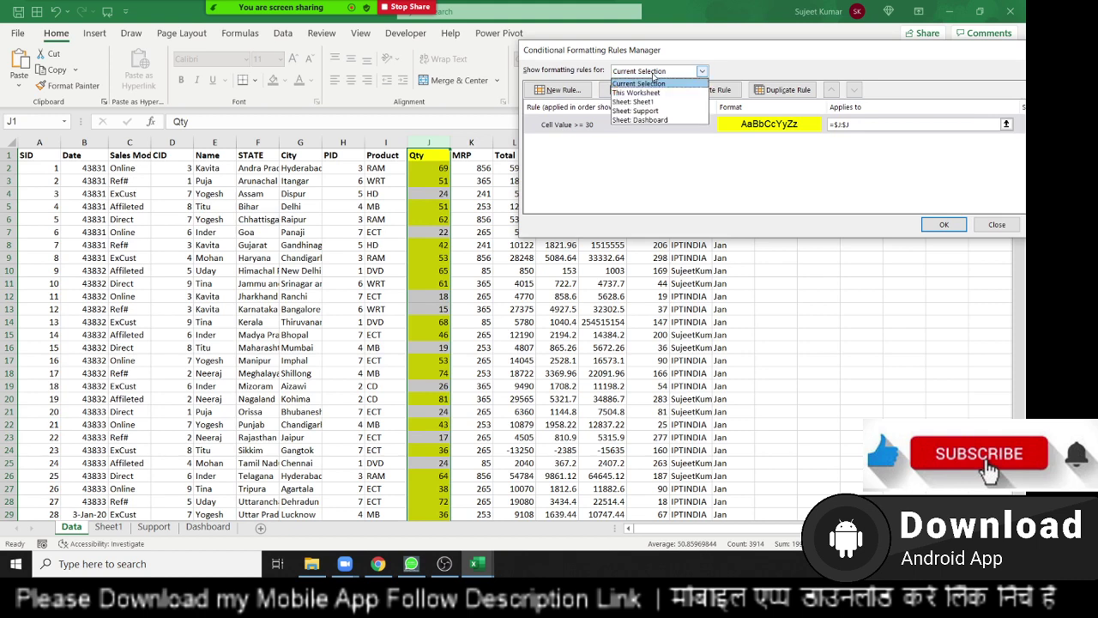
pyautogui.click(652, 92)
pyautogui.click(652, 71)
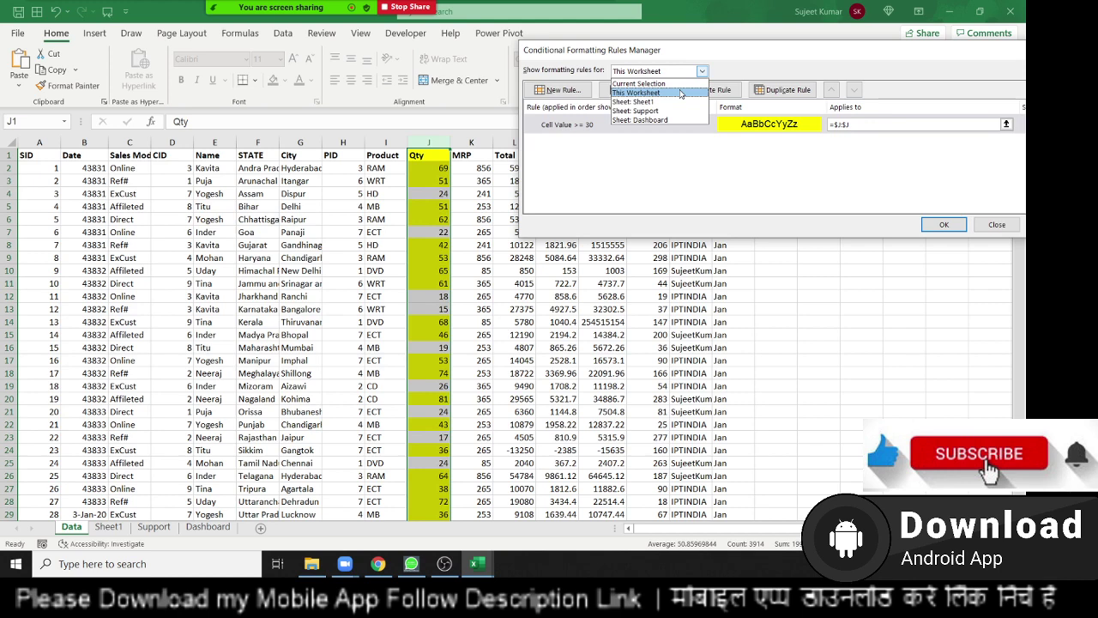
pyautogui.click(682, 85)
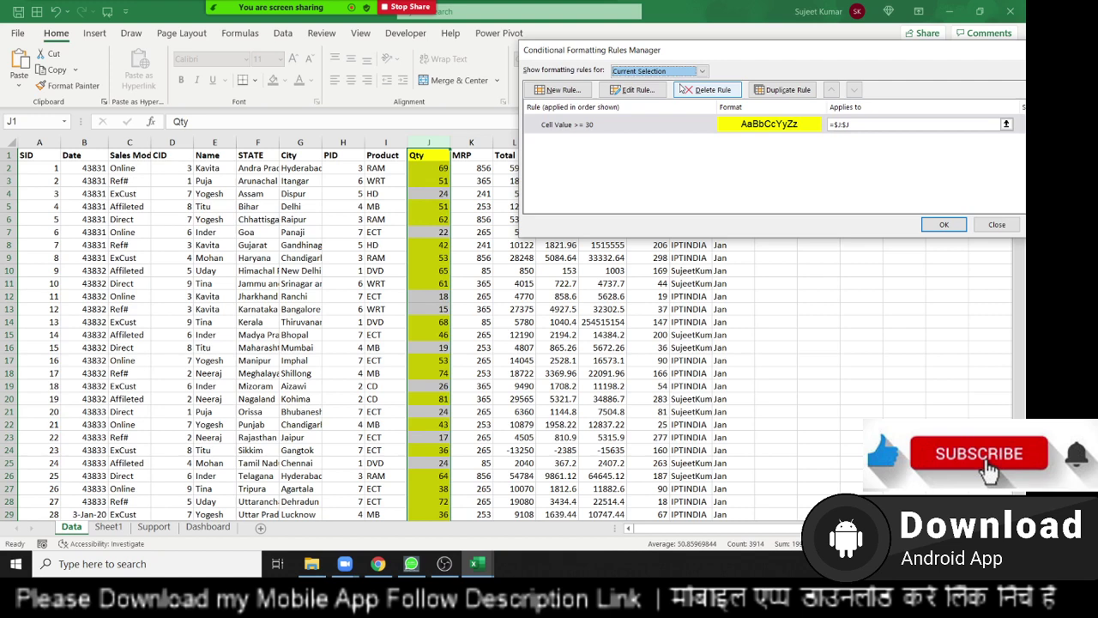
# Step: Delete the Cell Value >= 30 rule and apply the change
pyautogui.moveTo(809, 53); pyautogui.dragTo(759, 53)
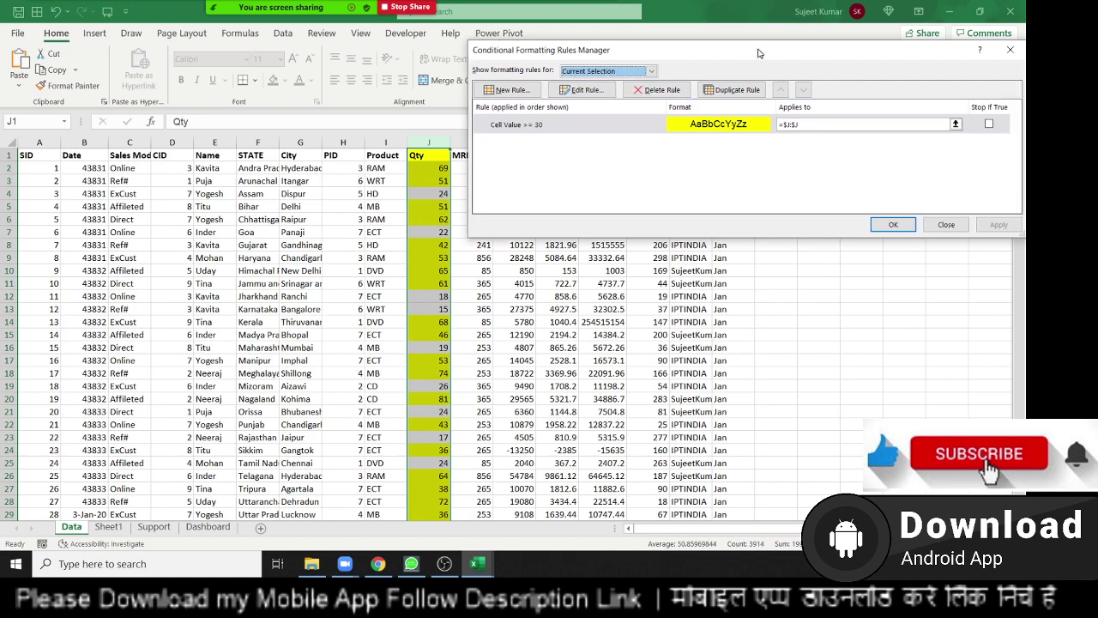
pyautogui.click(635, 131)
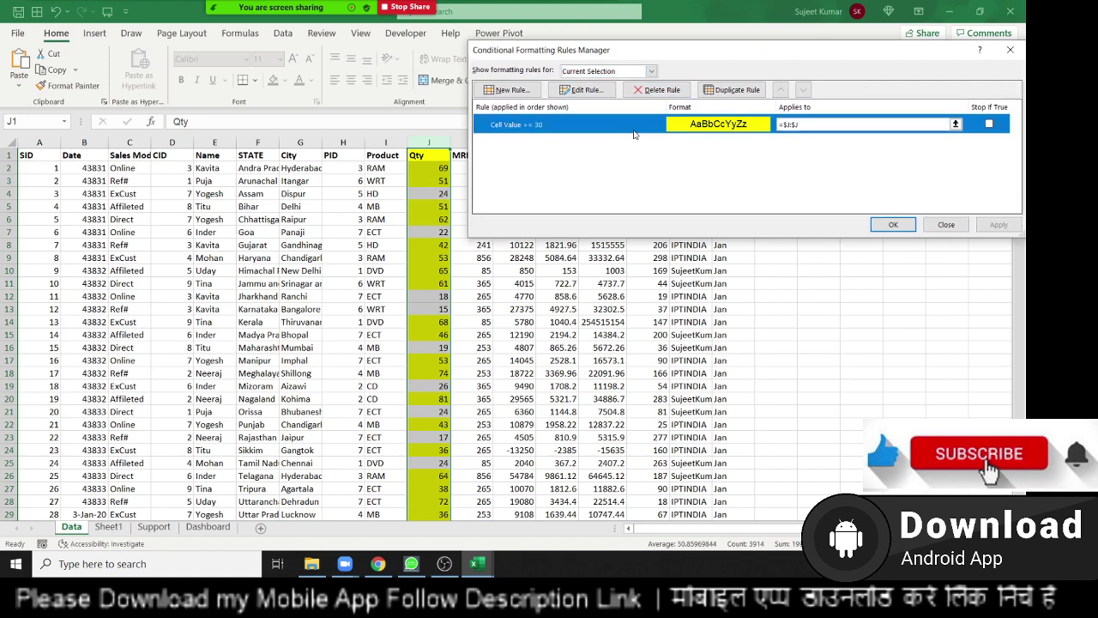
pyautogui.click(600, 93)
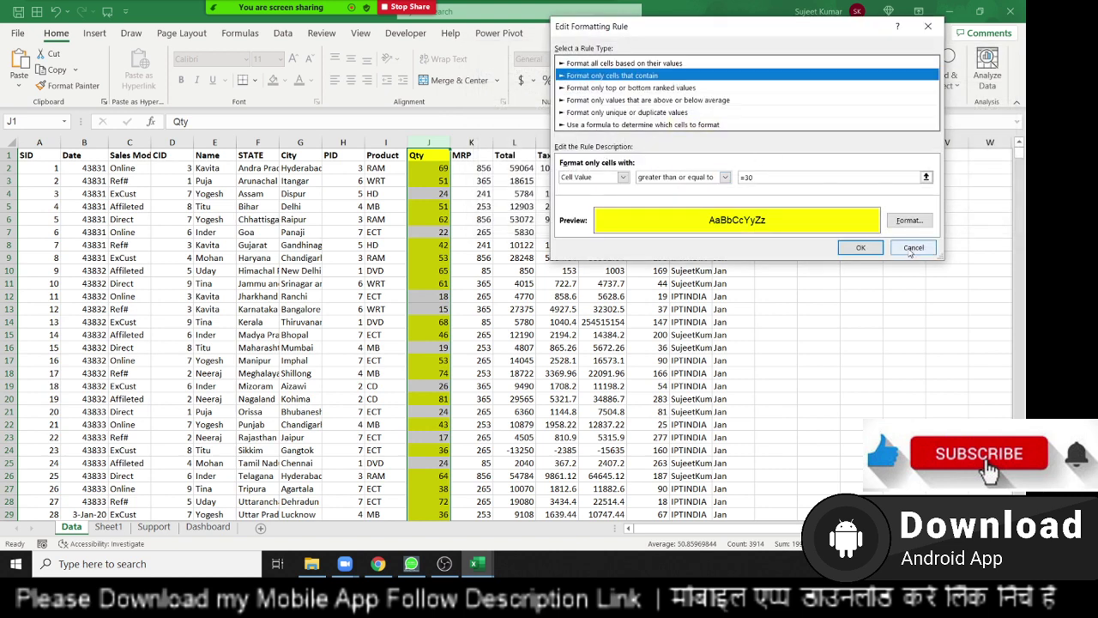
pyautogui.click(912, 248)
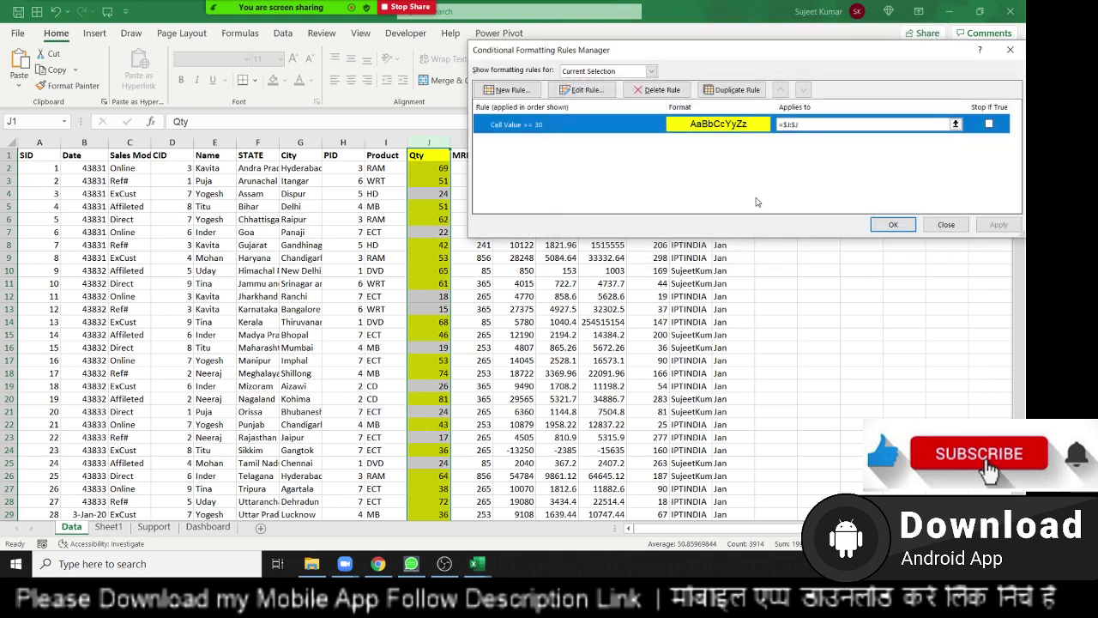
pyautogui.click(680, 92)
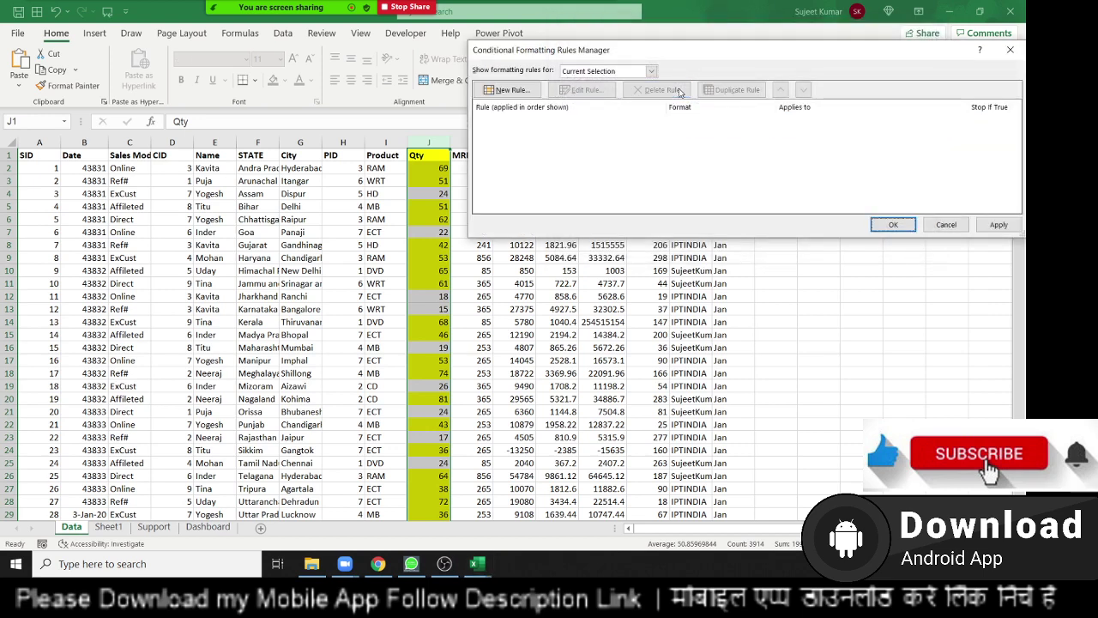
pyautogui.click(998, 225)
pyautogui.click(895, 225)
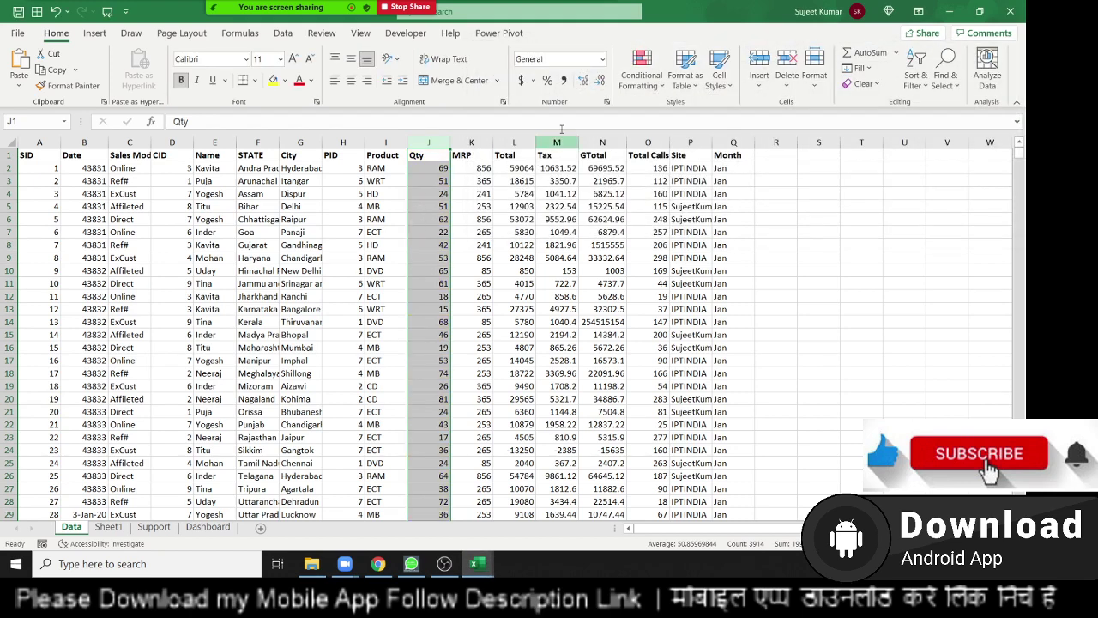
# Step: Begin a Specific Text 'not containing' formatting rule, then abandon it unsaved
pyautogui.click(642, 71)
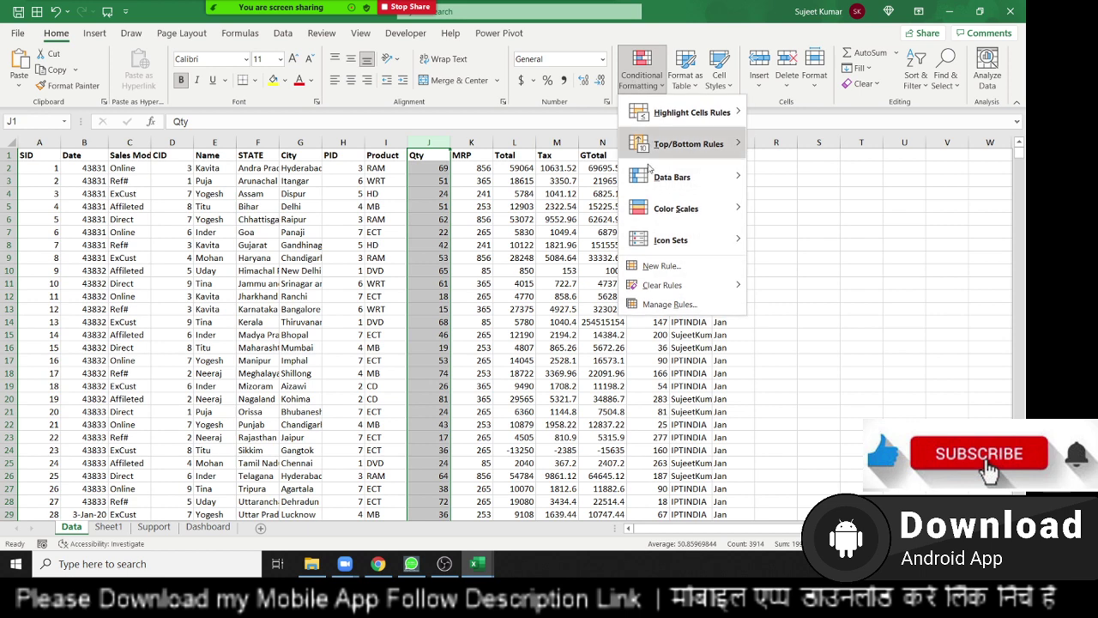
pyautogui.click(655, 267)
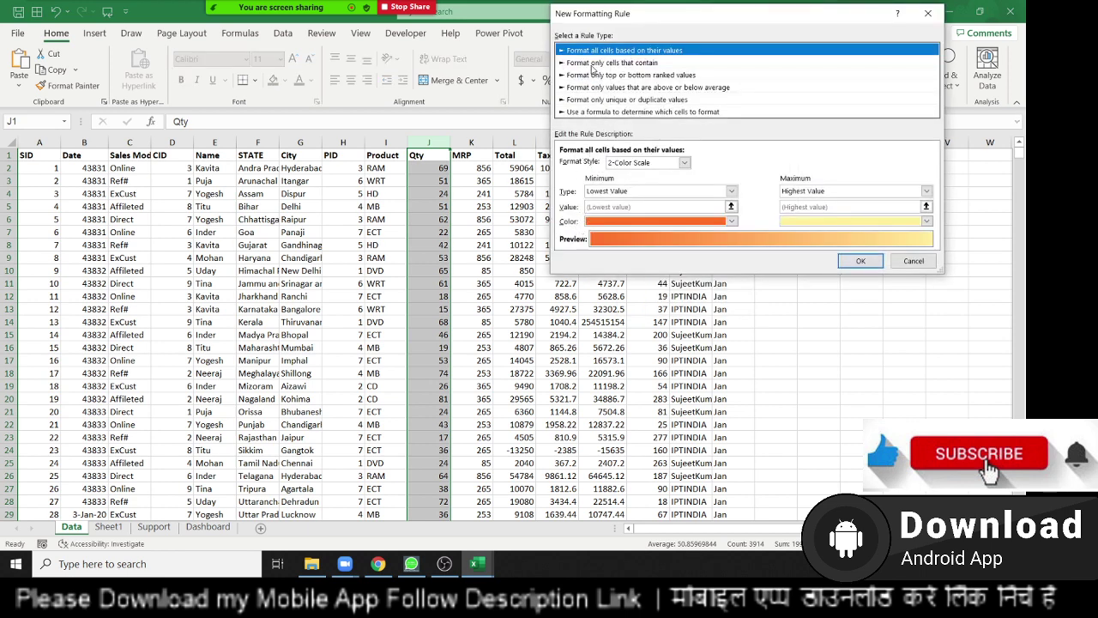
pyautogui.click(596, 63)
pyautogui.click(585, 166)
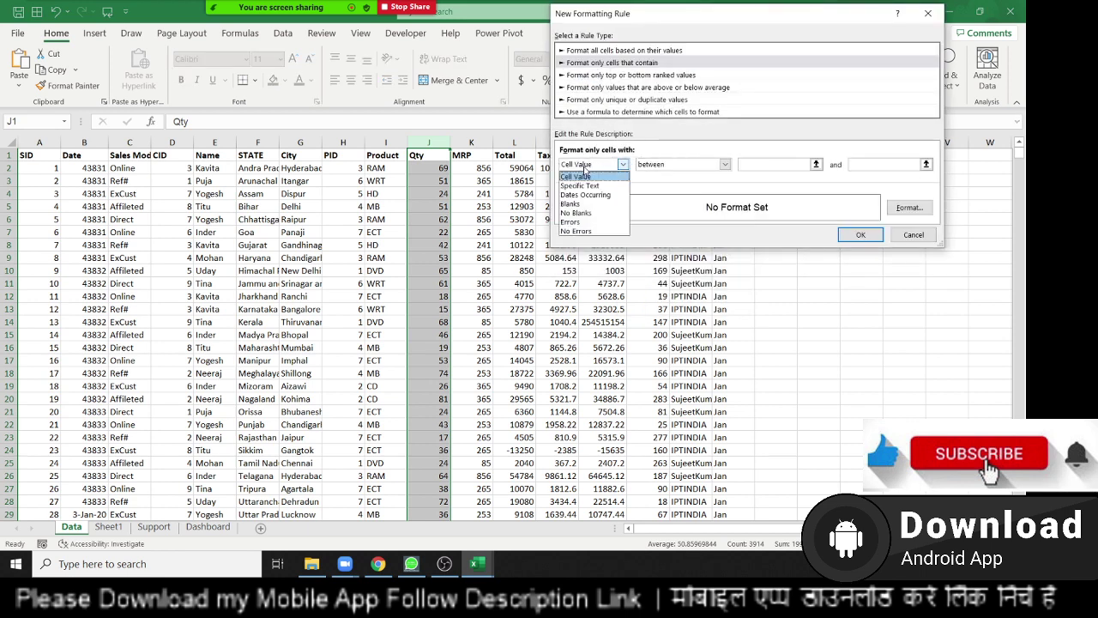
pyautogui.click(585, 186)
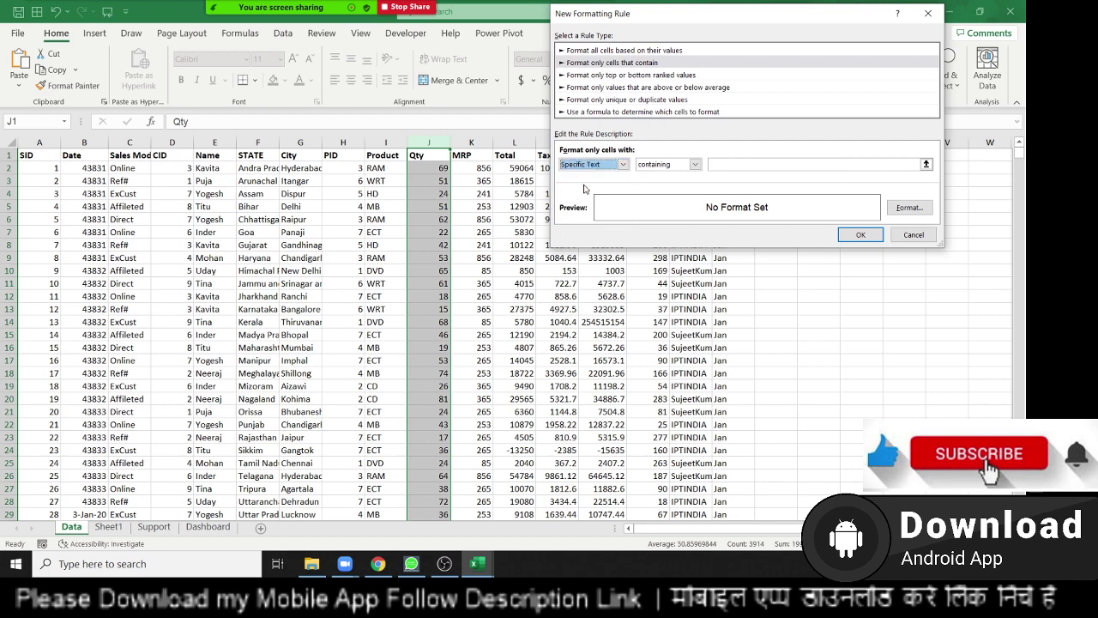
pyautogui.click(649, 166)
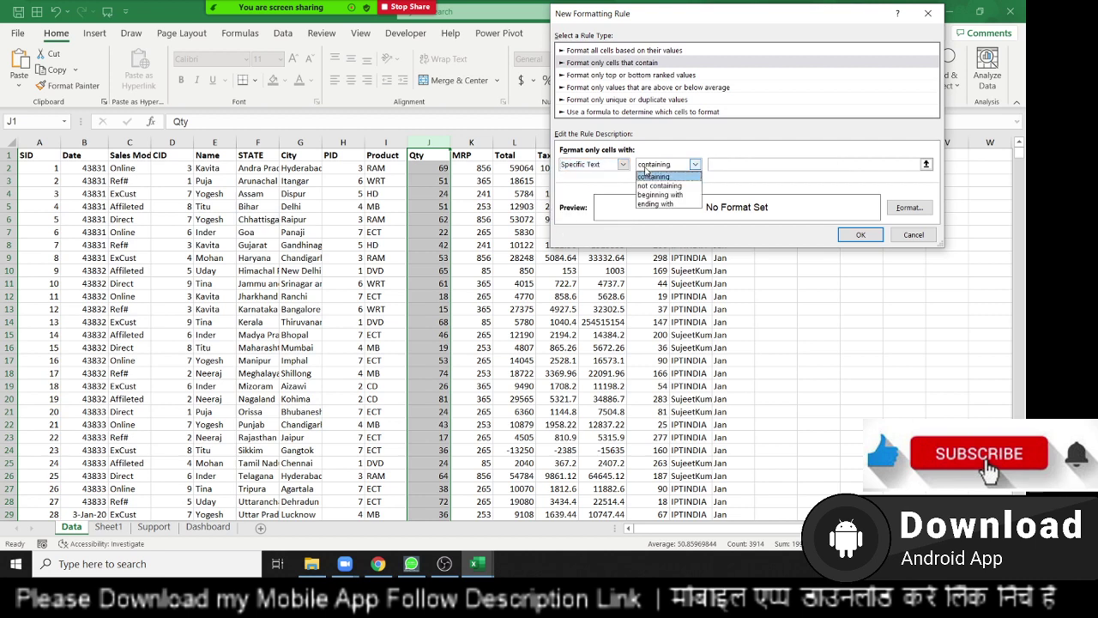
pyautogui.click(647, 188)
pyautogui.press('Escape')
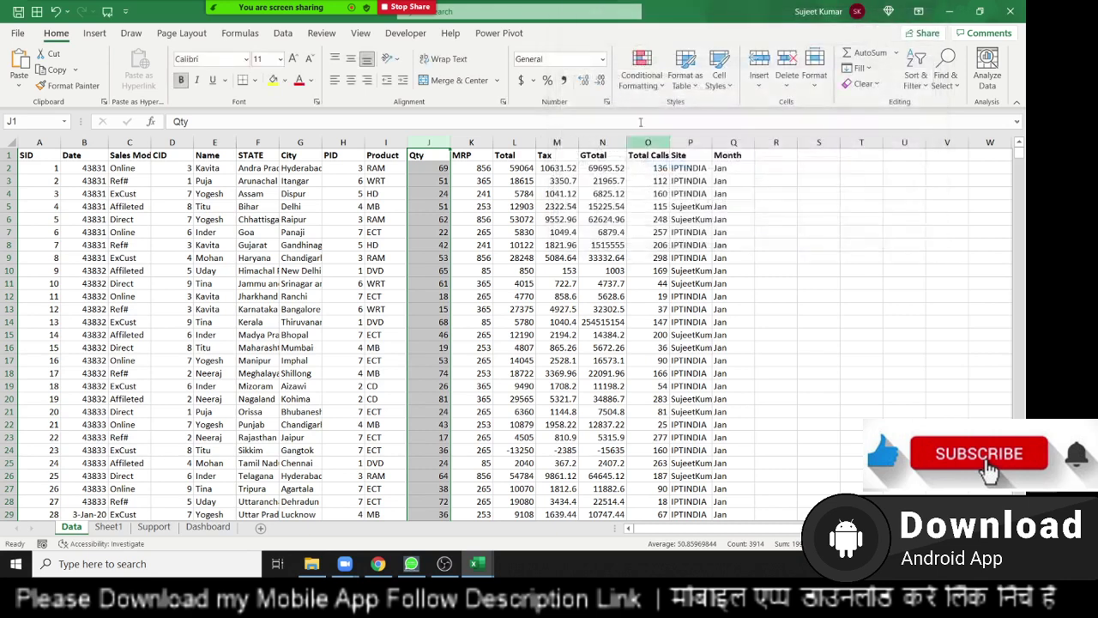
# Step: Browse conditional formatting options for City column G without applying any, then add blank Sheet2
pyautogui.click(642, 73)
pyautogui.moveTo(643, 110)
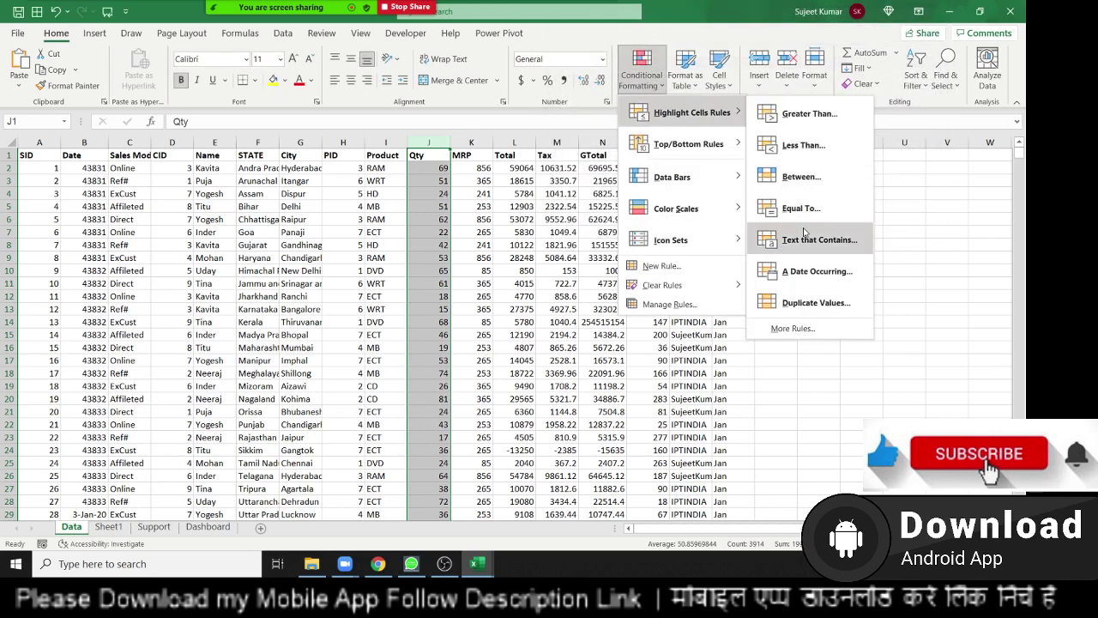
pyautogui.press('Escape')
pyautogui.press('Escape')
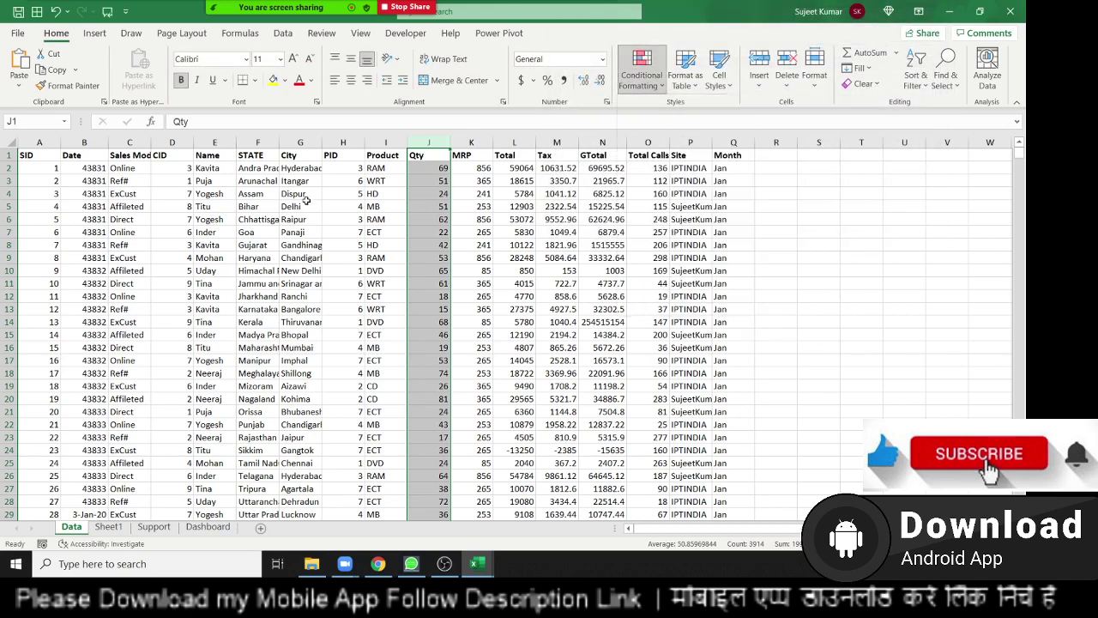
pyautogui.click(303, 144)
pyautogui.click(642, 73)
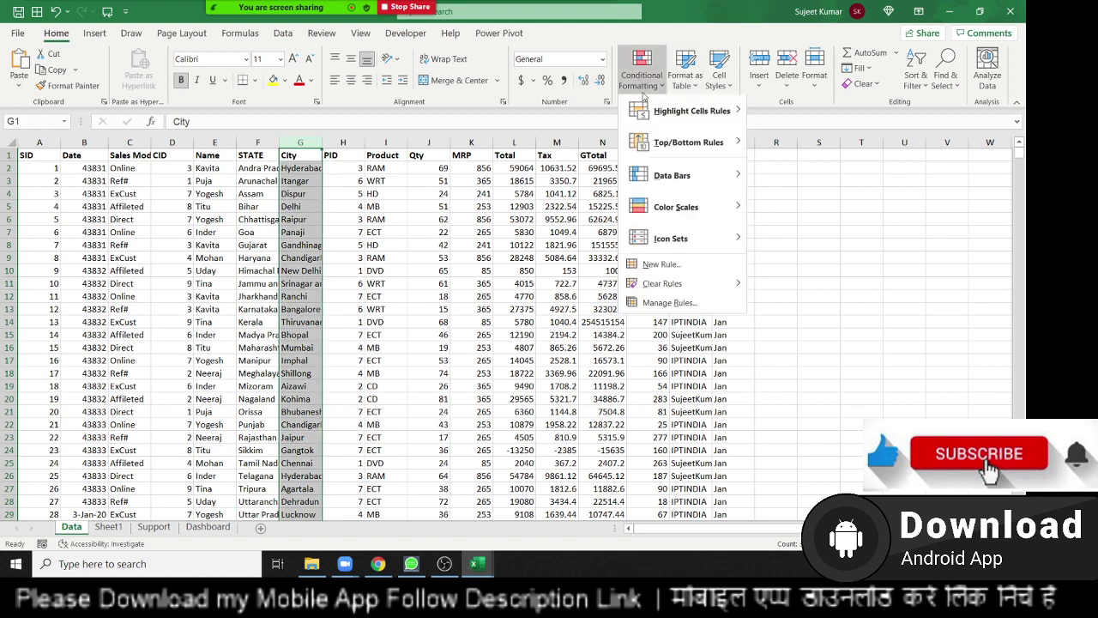
pyautogui.moveTo(686, 112)
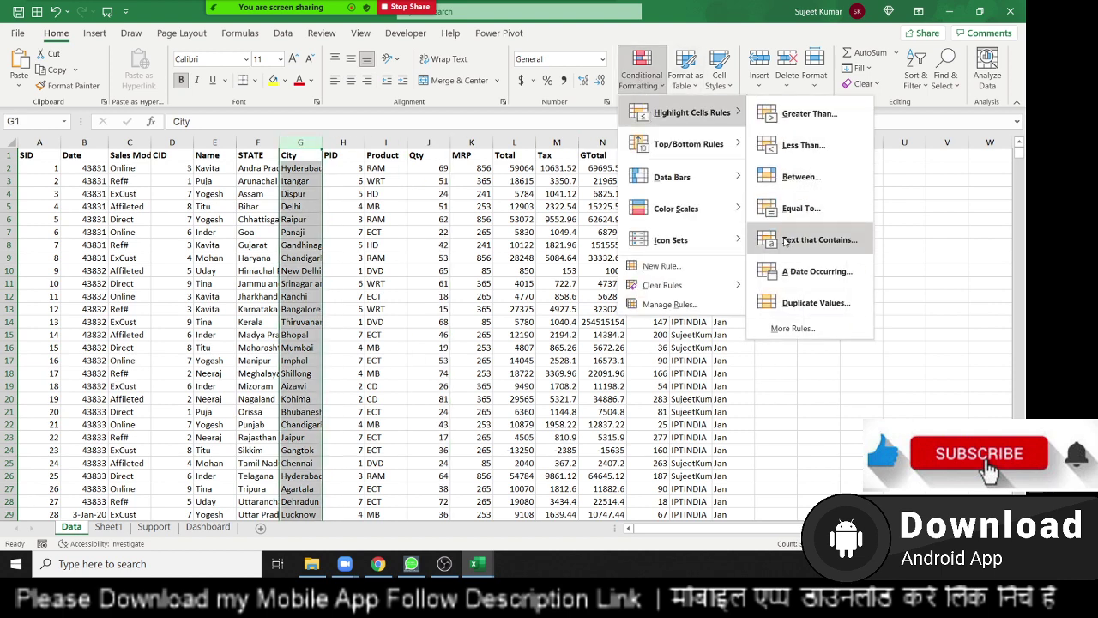
pyautogui.press('Escape')
pyautogui.press('Escape')
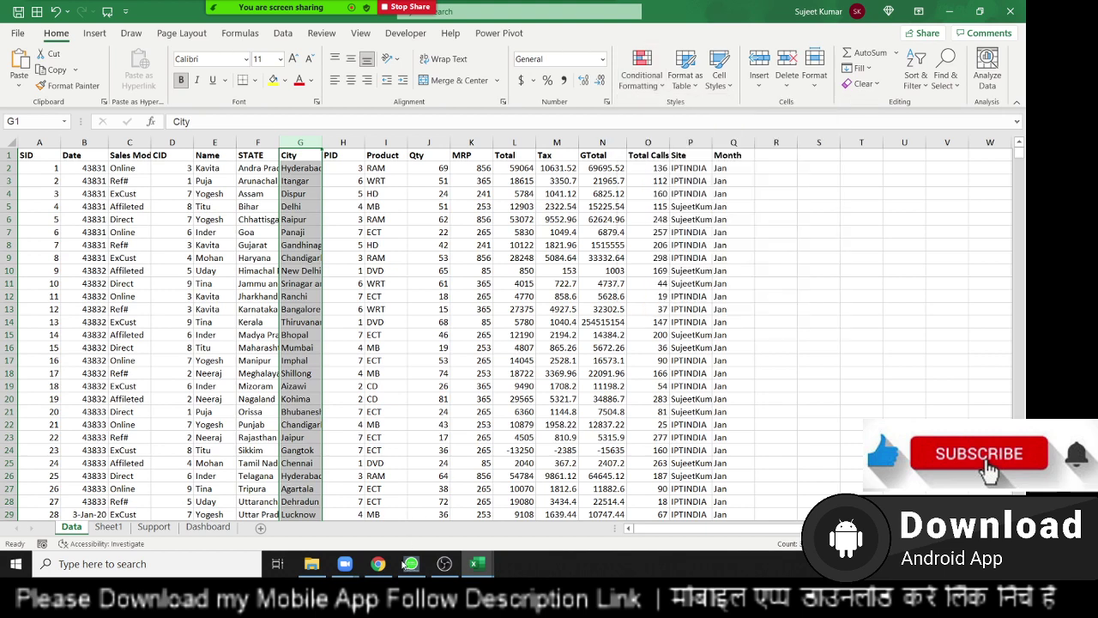
pyautogui.click(262, 530)
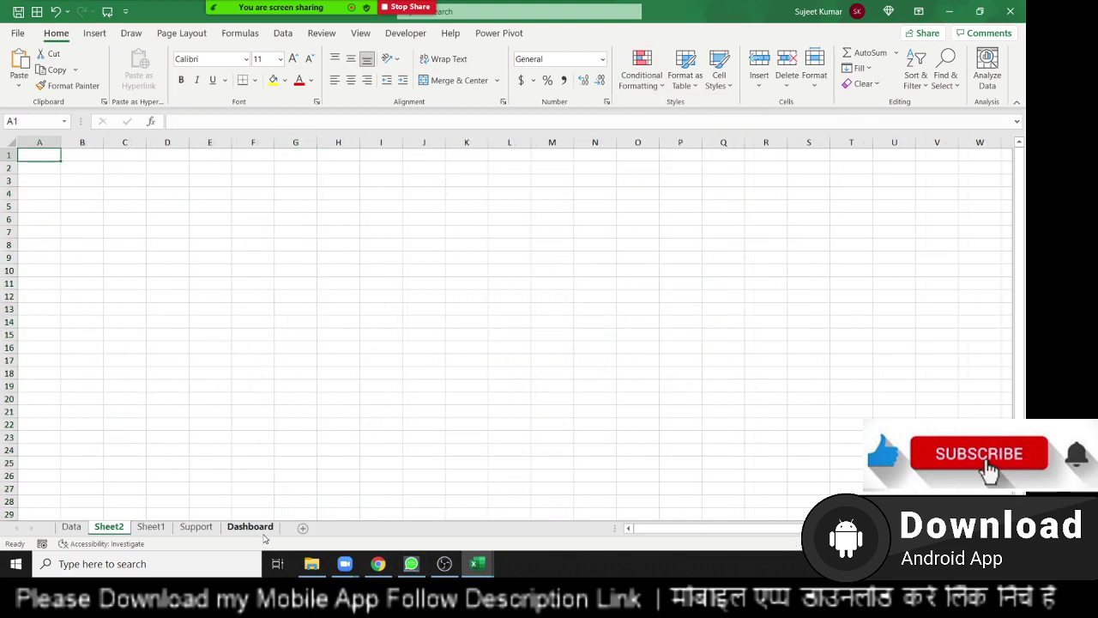
# Step: Enter the Name header in A1 and four sample names in A2:A5
pyautogui.write('Name')
pyautogui.press('Return')
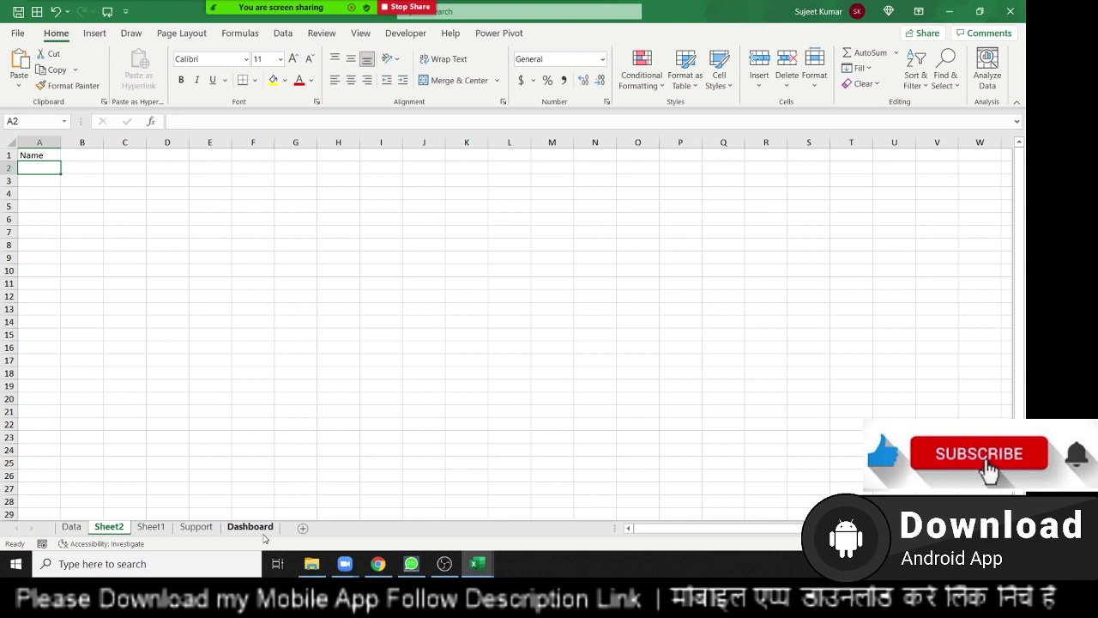
pyautogui.write('MR Pu')
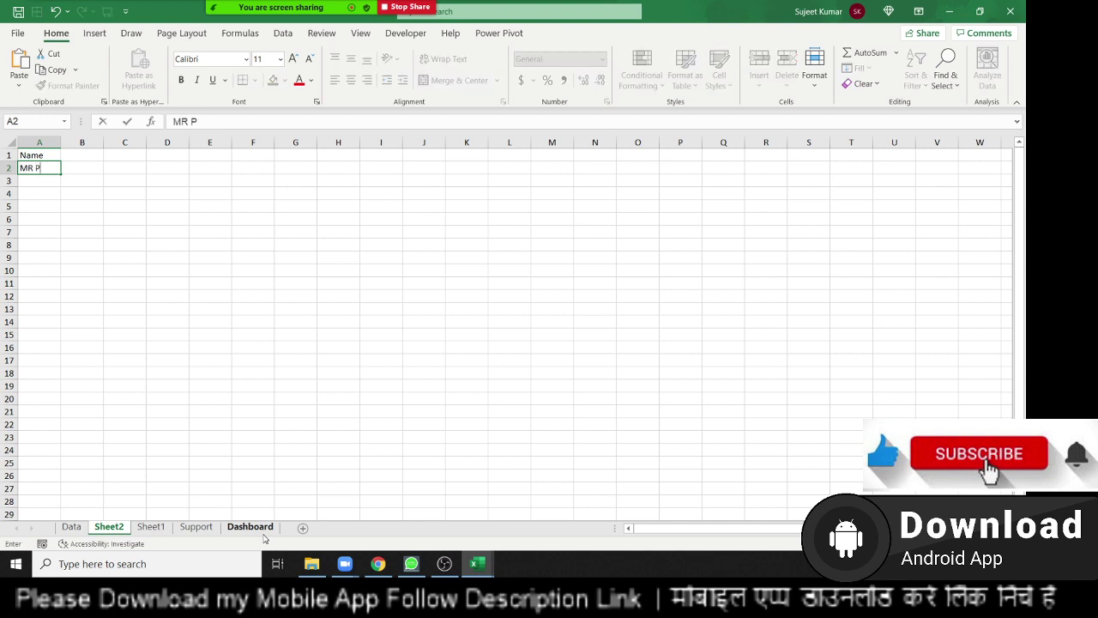
pyautogui.write('nit')
pyautogui.press('Return')
pyautogui.write('Mis')
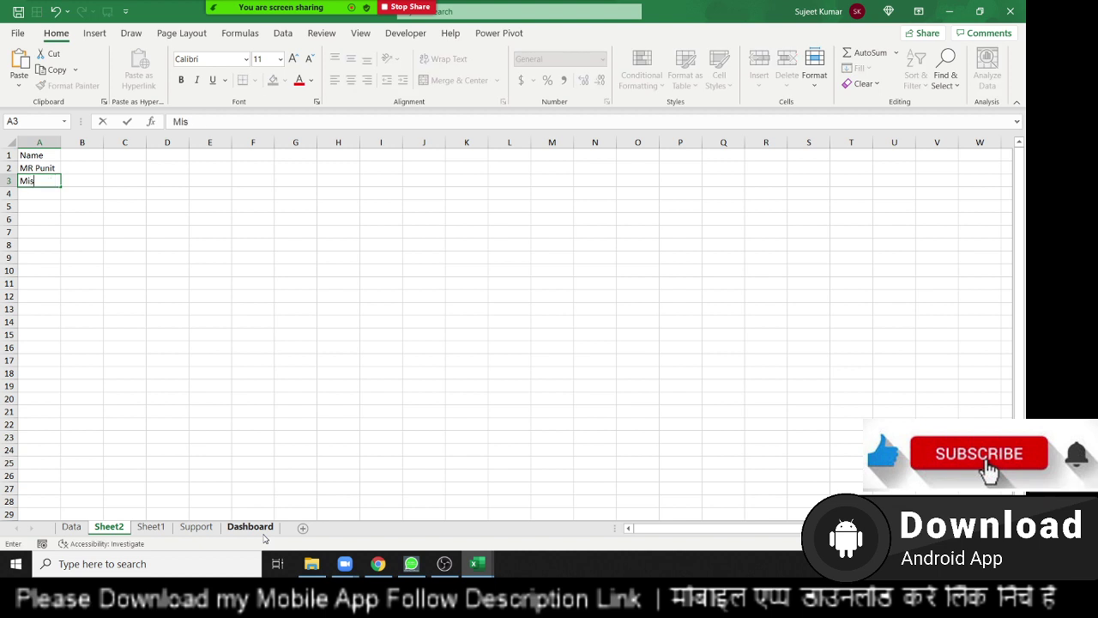
pyautogui.write('R')
pyautogui.write('t')
pyautogui.write('avin')
pyautogui.press('Return')
pyautogui.write('Mr ')
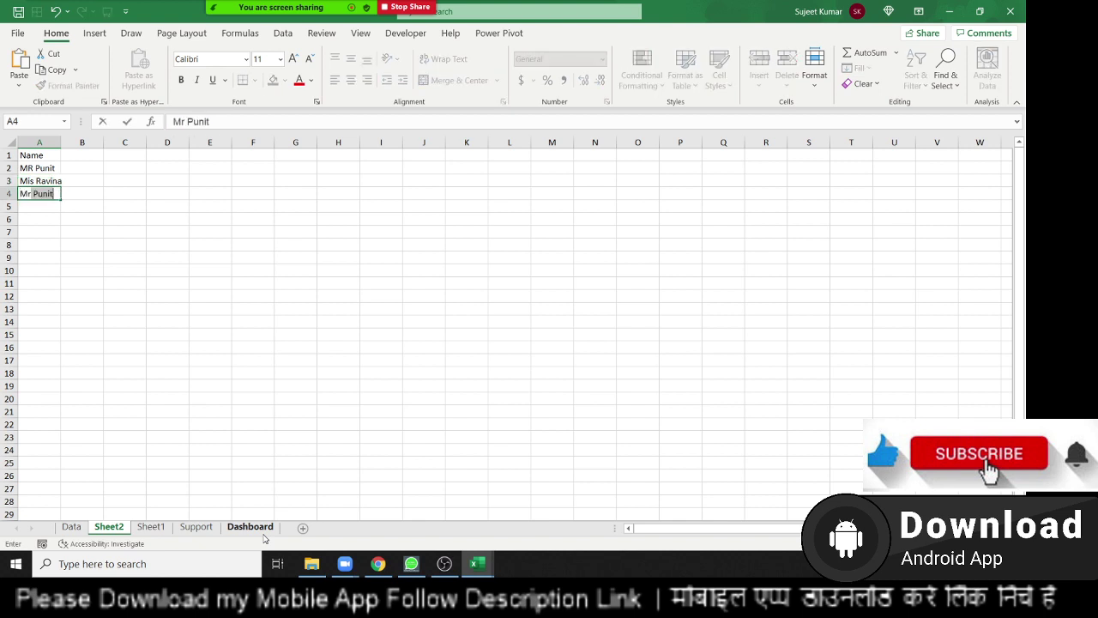
pyautogui.write('Rav')
pyautogui.write('i')
pyautogui.press('Return')
pyautogui.write('MI ')
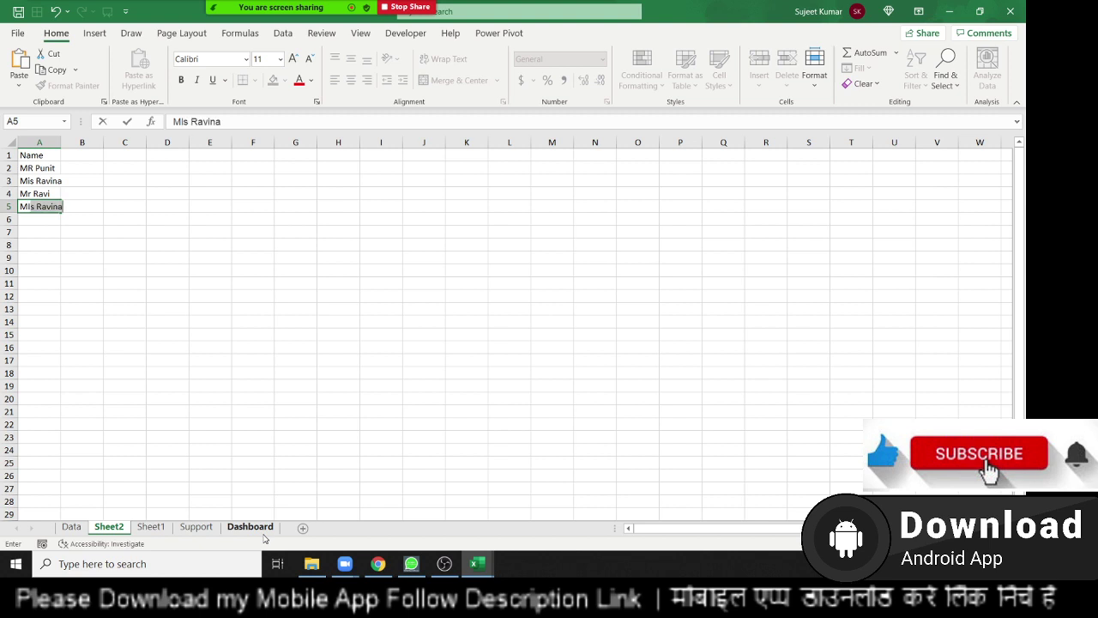
pyautogui.write('Ka')
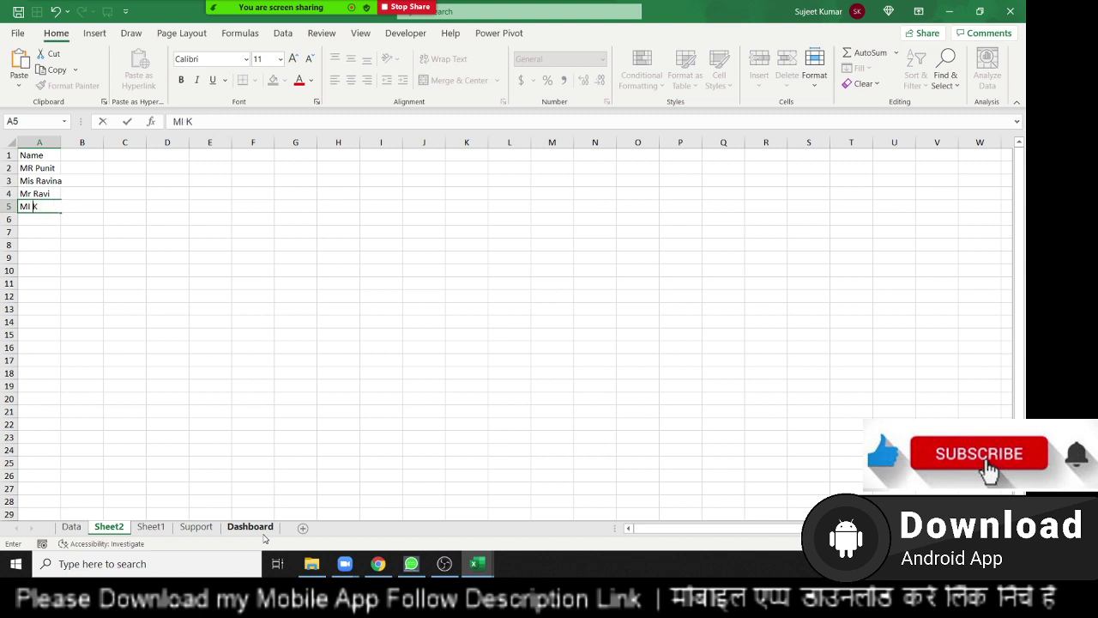
pyautogui.press('BackSpace')
pyautogui.press('BackSpace')
pyautogui.press('BackSpace')
pyautogui.write('is ')
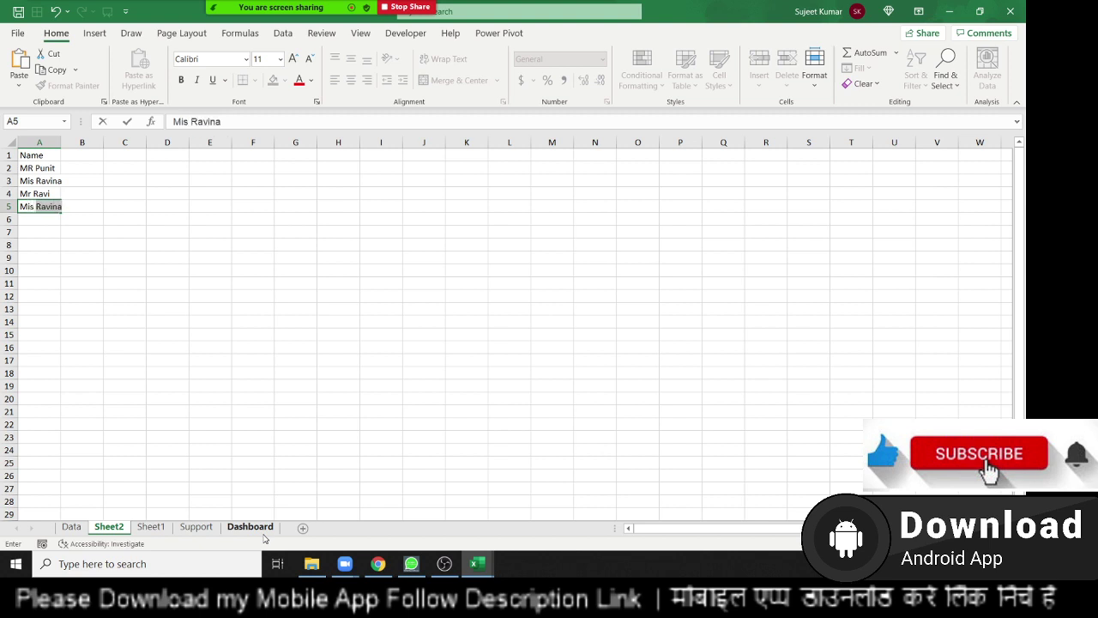
pyautogui.write('Kavita')
pyautogui.press('Return')
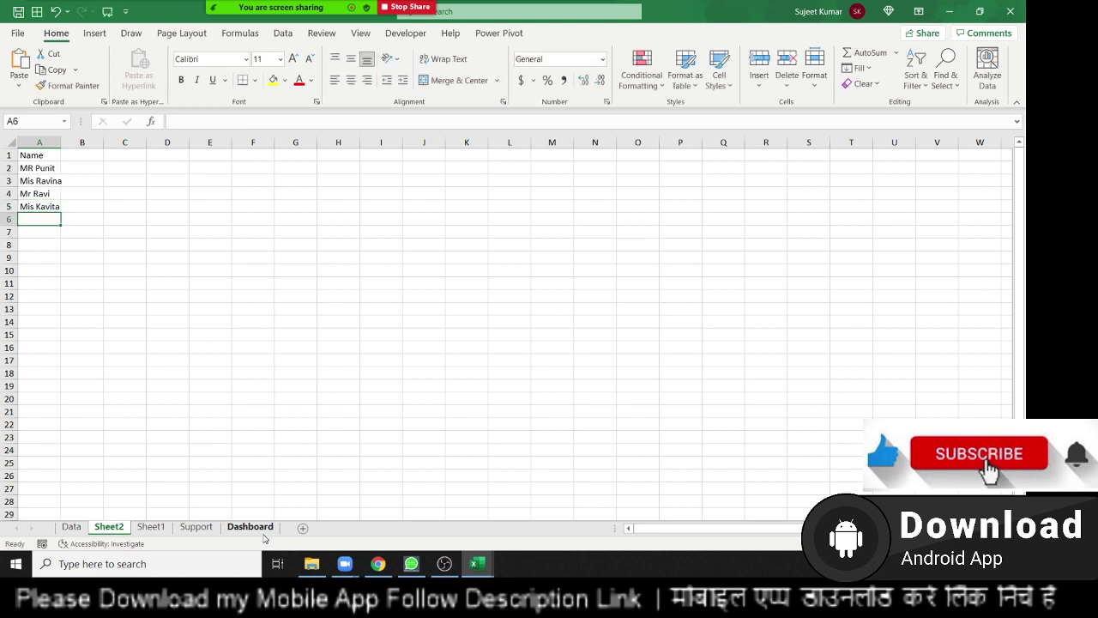
# Step: Autofit column A to the names and select A2:A5
pyautogui.press('Up')
pyautogui.press('Up')
pyautogui.press('Up')
pyautogui.press('Up')
pyautogui.press('Up')
pyautogui.press('Right')
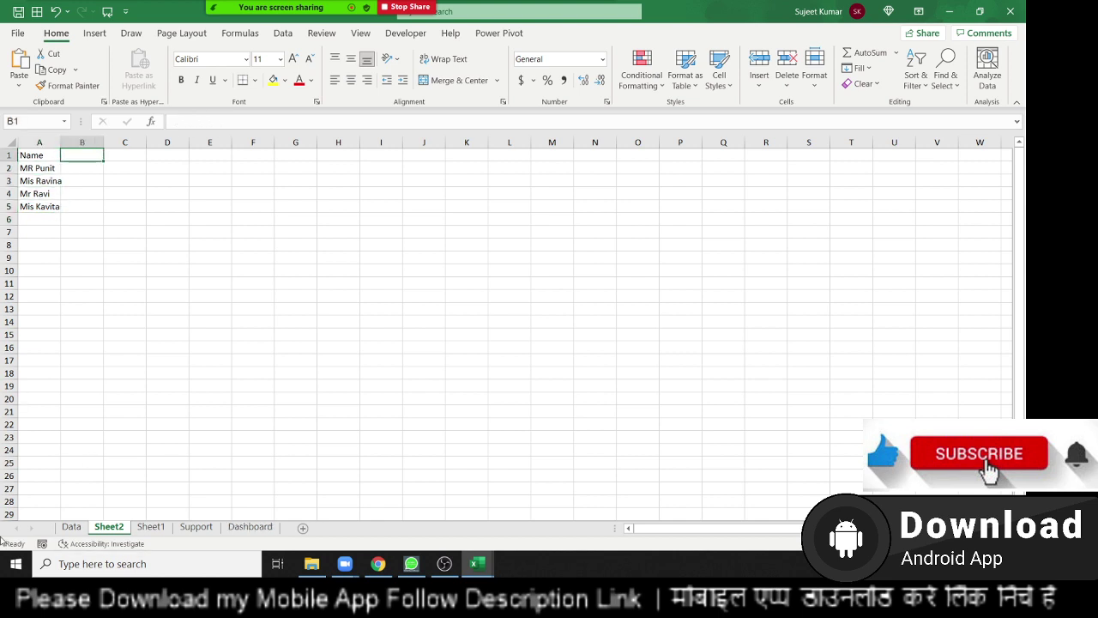
pyautogui.doubleClick(61, 142)
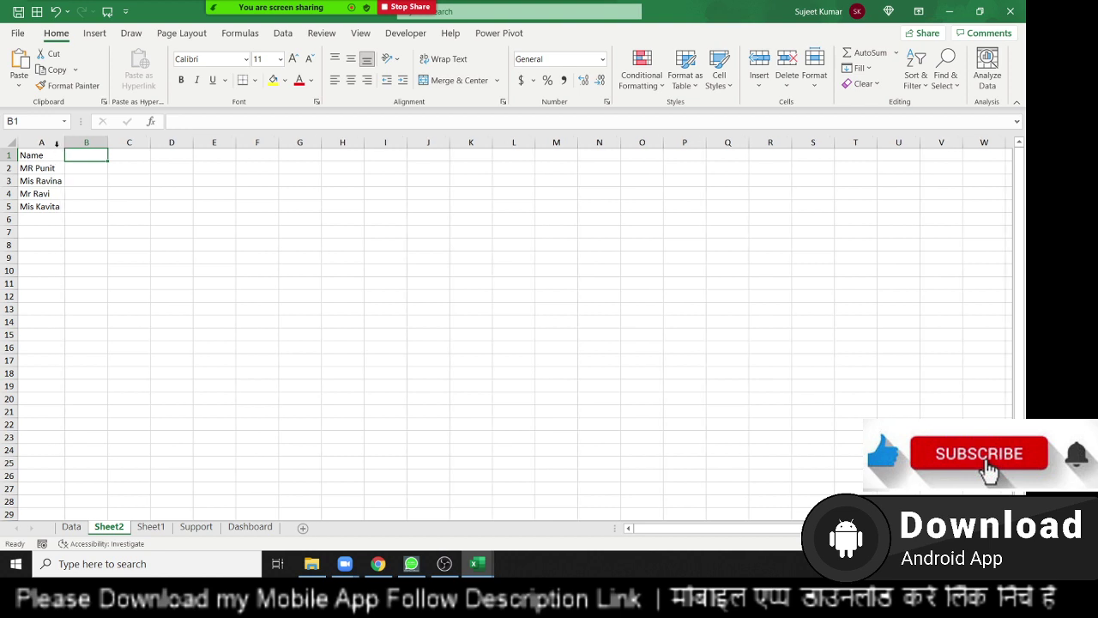
pyautogui.click(40, 165)
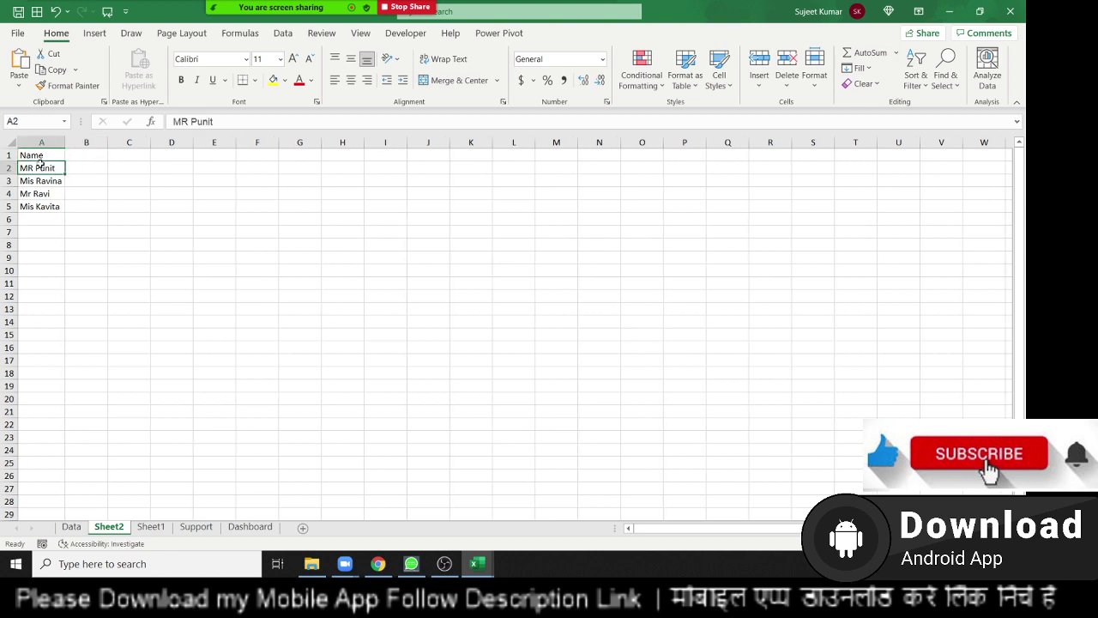
pyautogui.keyDown('shift'); pyautogui.click(41, 204); pyautogui.keyUp('shift')
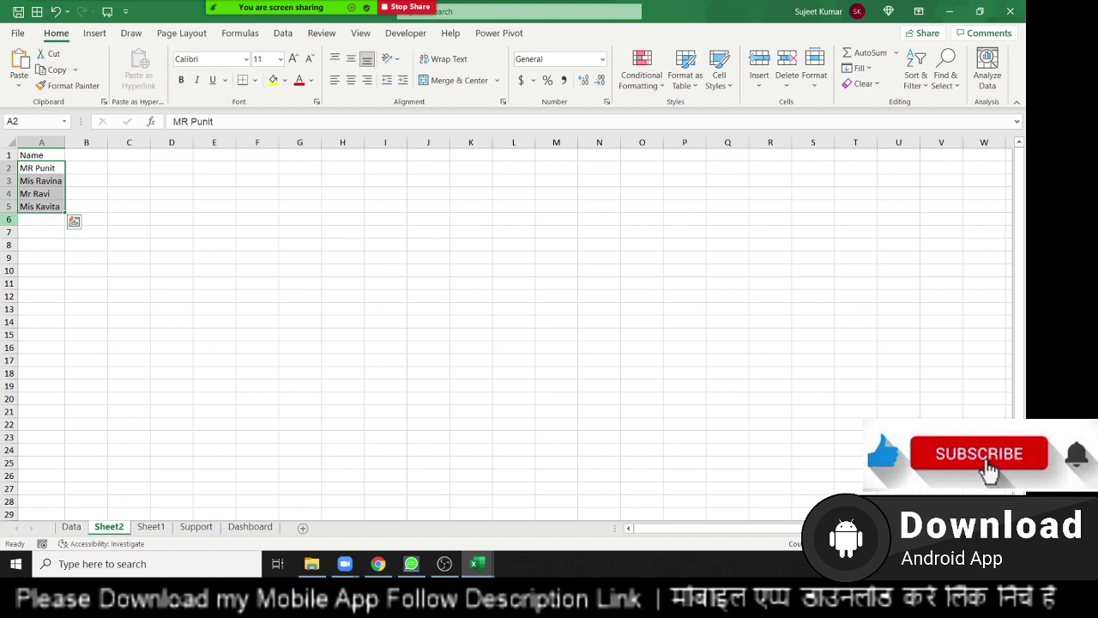
# Step: Start a new rule for A2:A5 matching Specific Text beginning with 'mis'
pyautogui.click(631, 86)
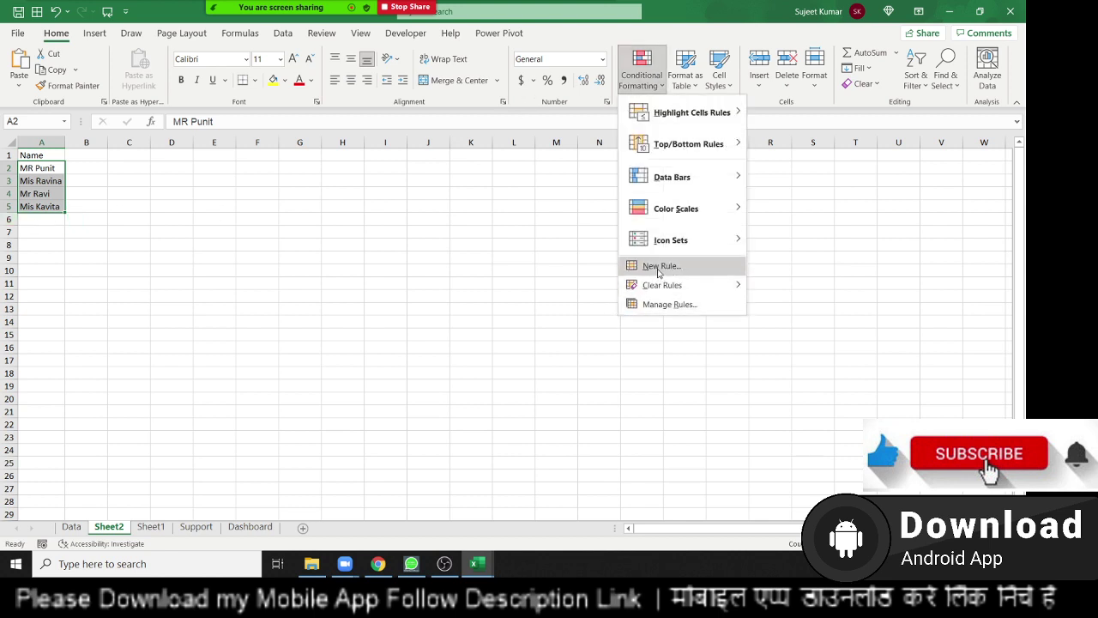
pyautogui.click(615, 273)
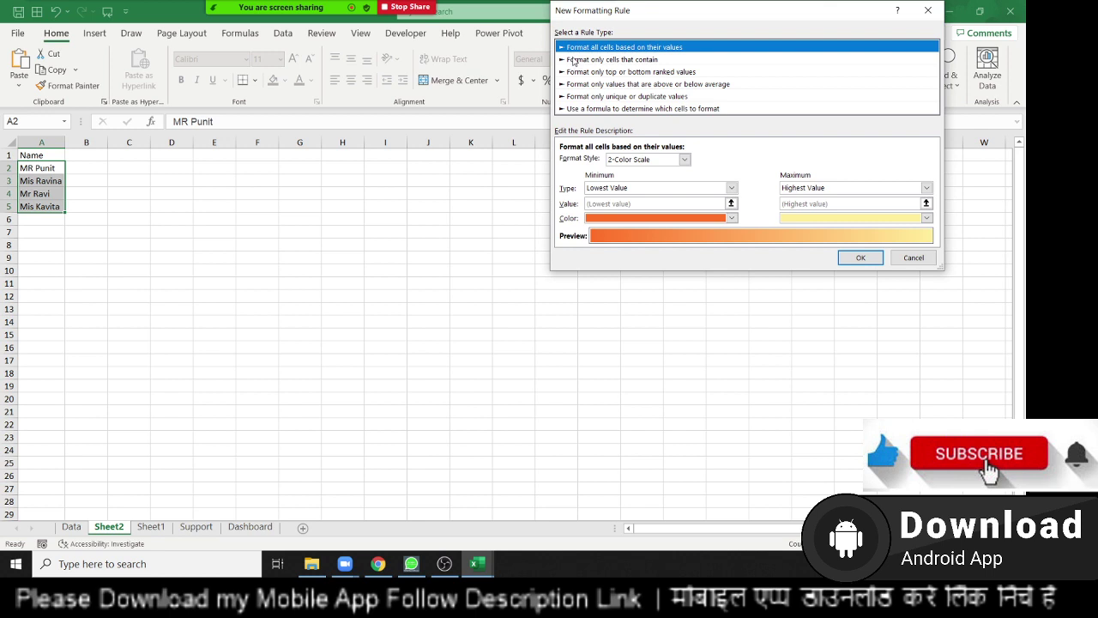
pyautogui.click(573, 60)
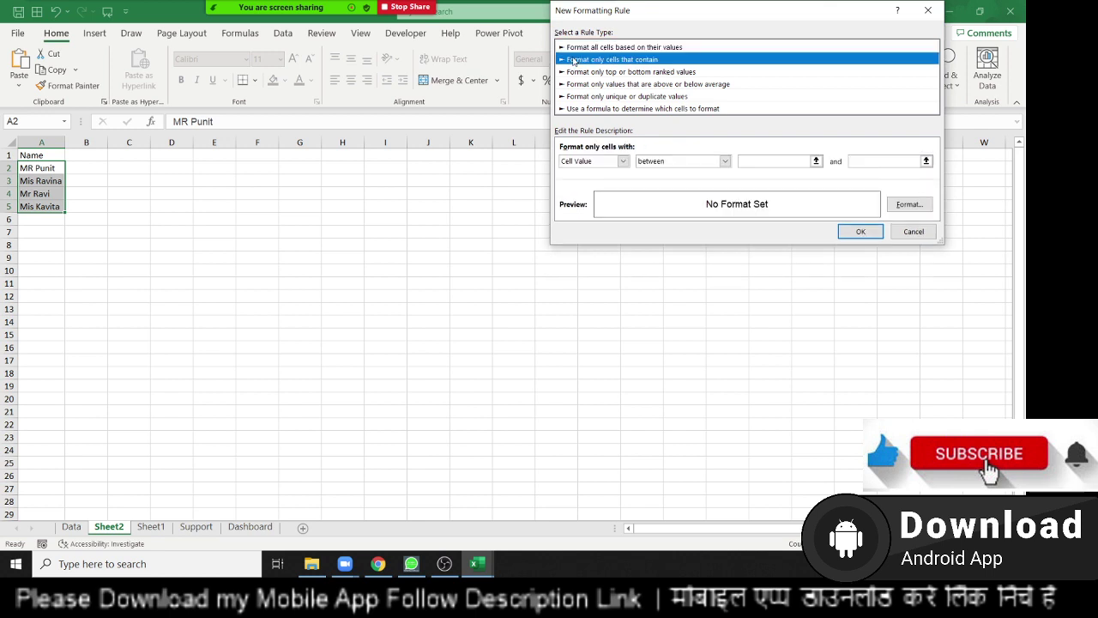
pyautogui.click(573, 163)
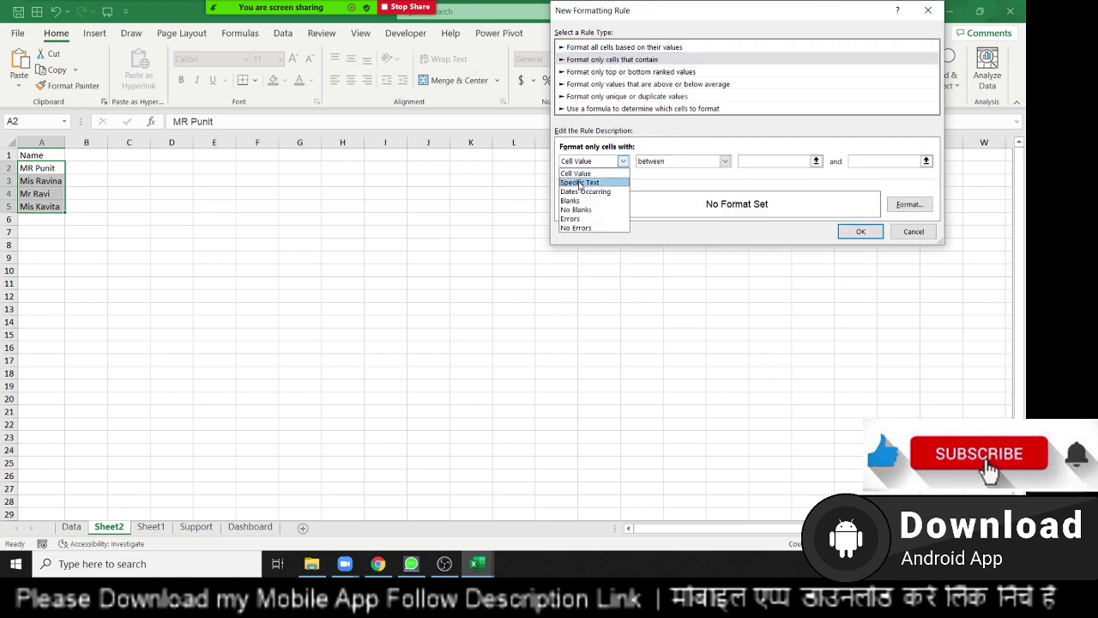
pyautogui.click(580, 183)
pyautogui.click(673, 162)
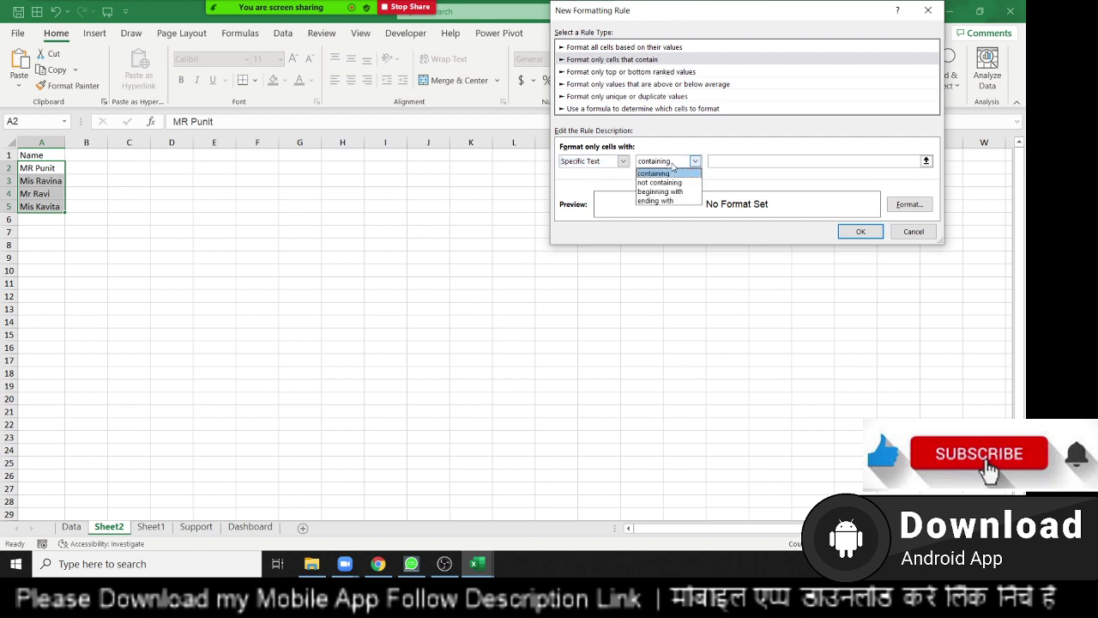
pyautogui.click(669, 191)
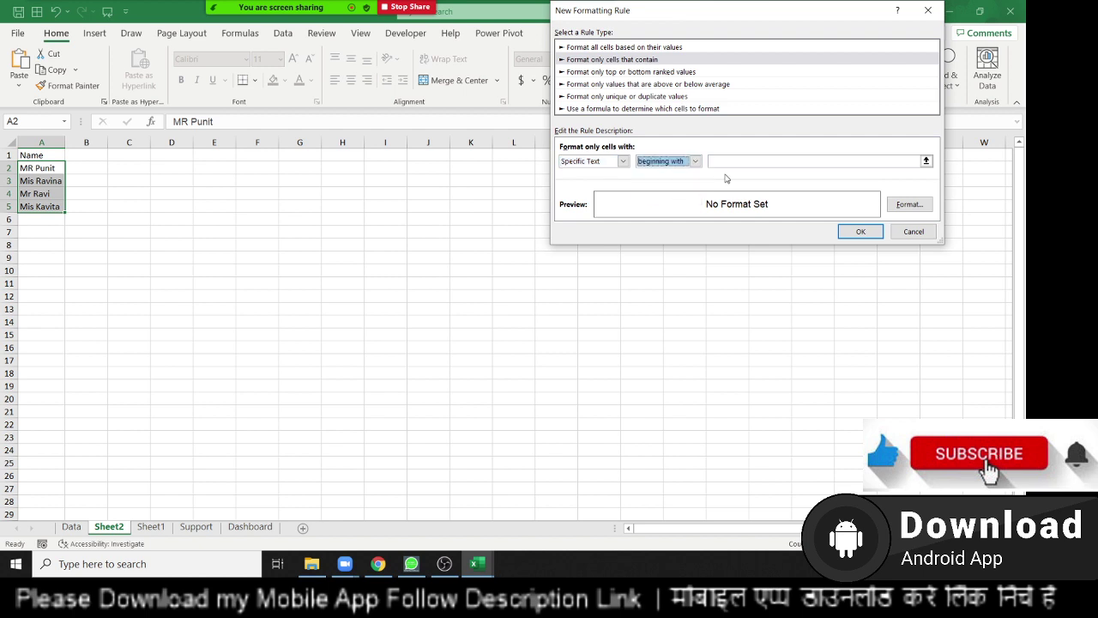
pyautogui.click(733, 161)
pyautogui.write('M')
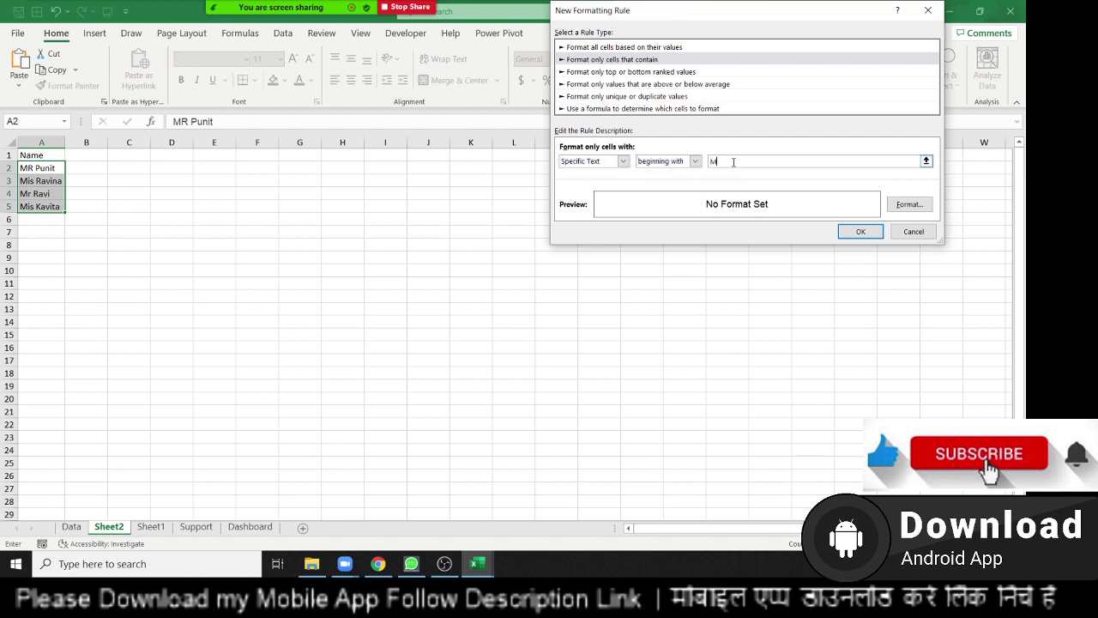
pyautogui.write('R')
pyautogui.press('BackSpace')
pyautogui.press('BackSpace')
pyautogui.write('mis')
pyautogui.write('s')
# Step: Give the matching names a green fill and apply the rule
pyautogui.click(907, 204)
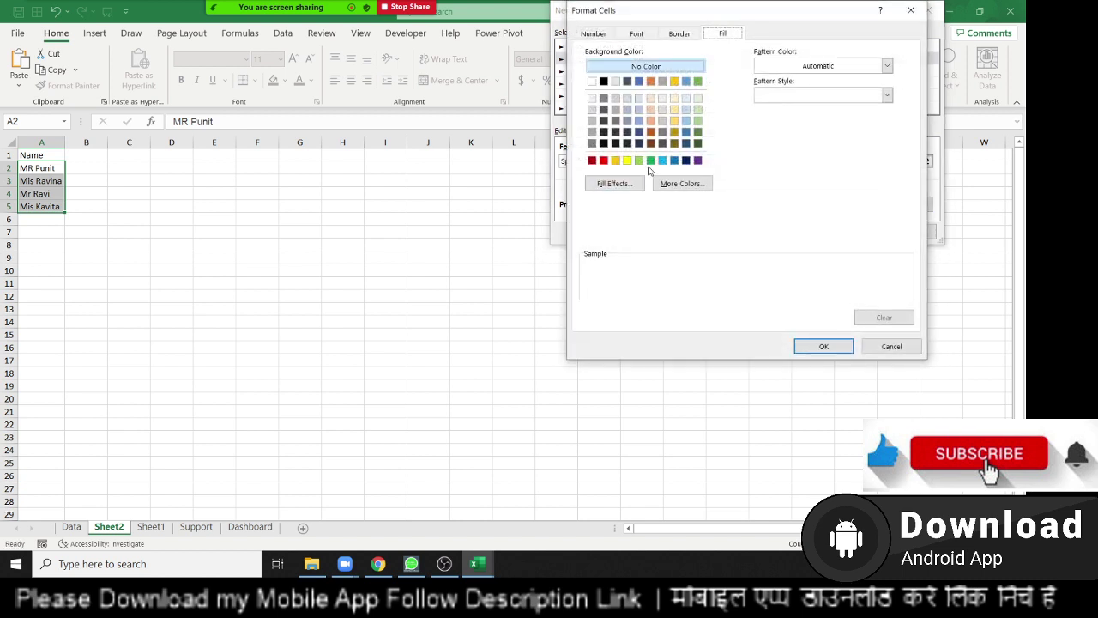
pyautogui.click(651, 161)
pyautogui.click(822, 346)
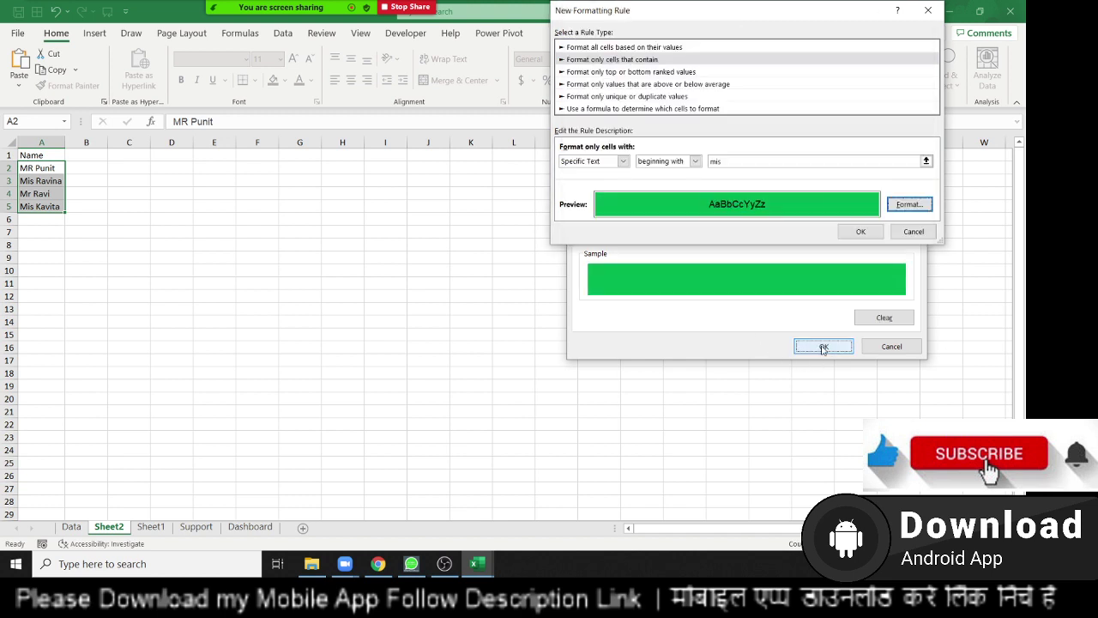
pyautogui.click(855, 232)
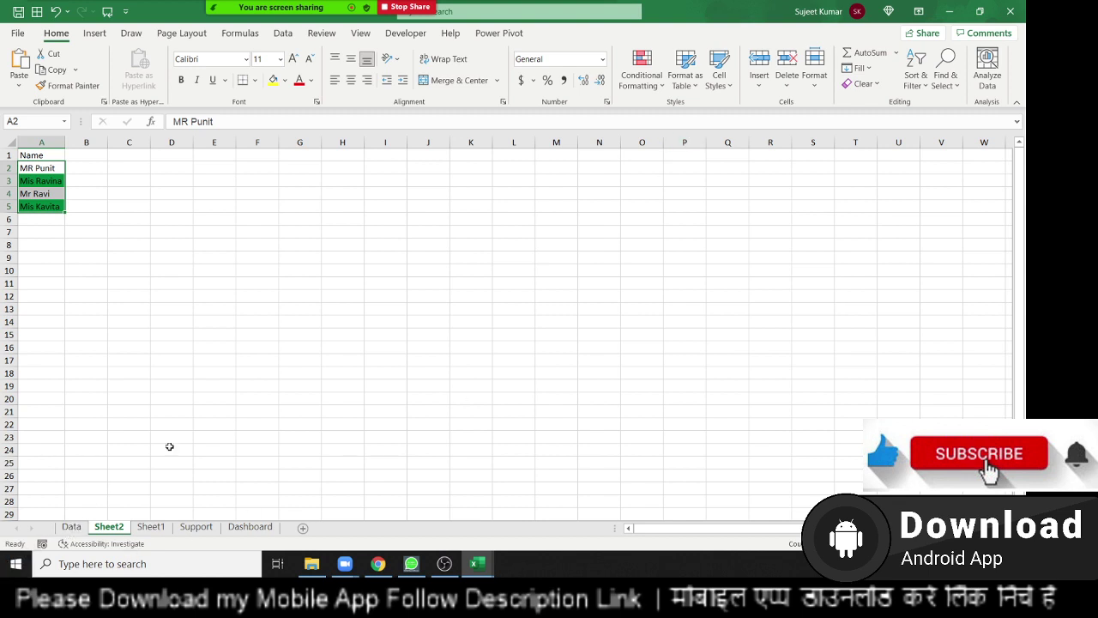
pyautogui.click(642, 76)
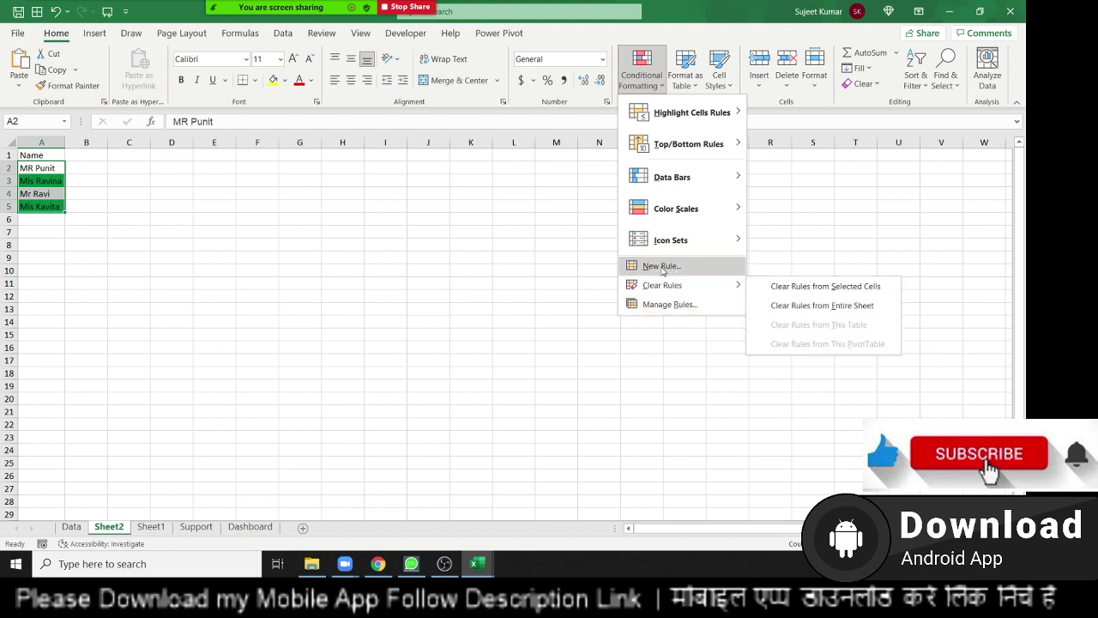
pyautogui.press('Escape')
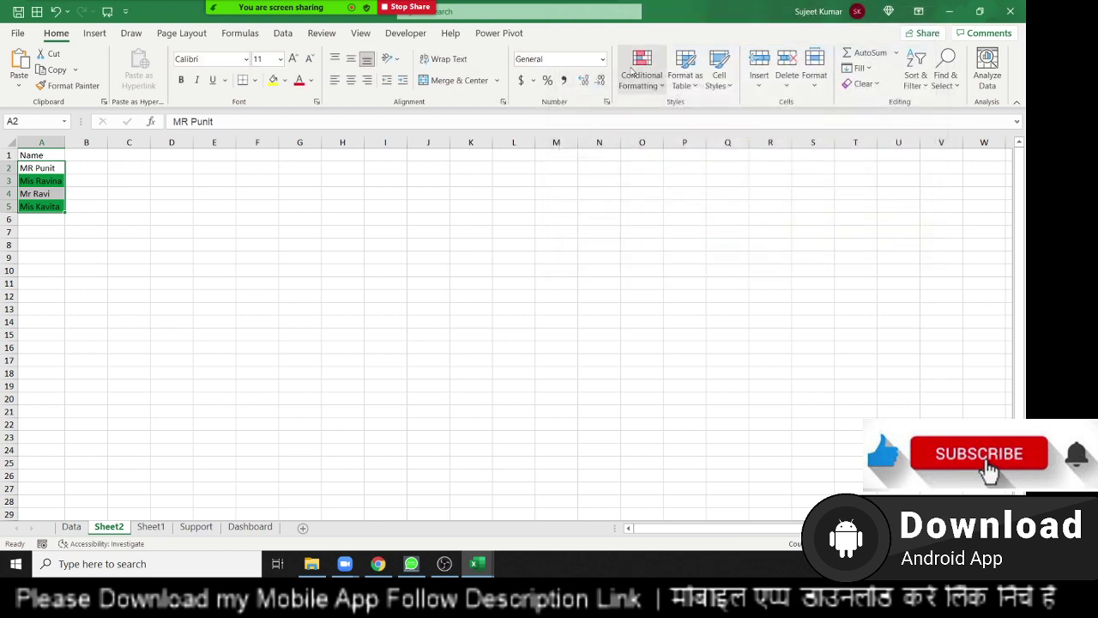
pyautogui.click(642, 68)
pyautogui.click(650, 304)
pyautogui.click(585, 125)
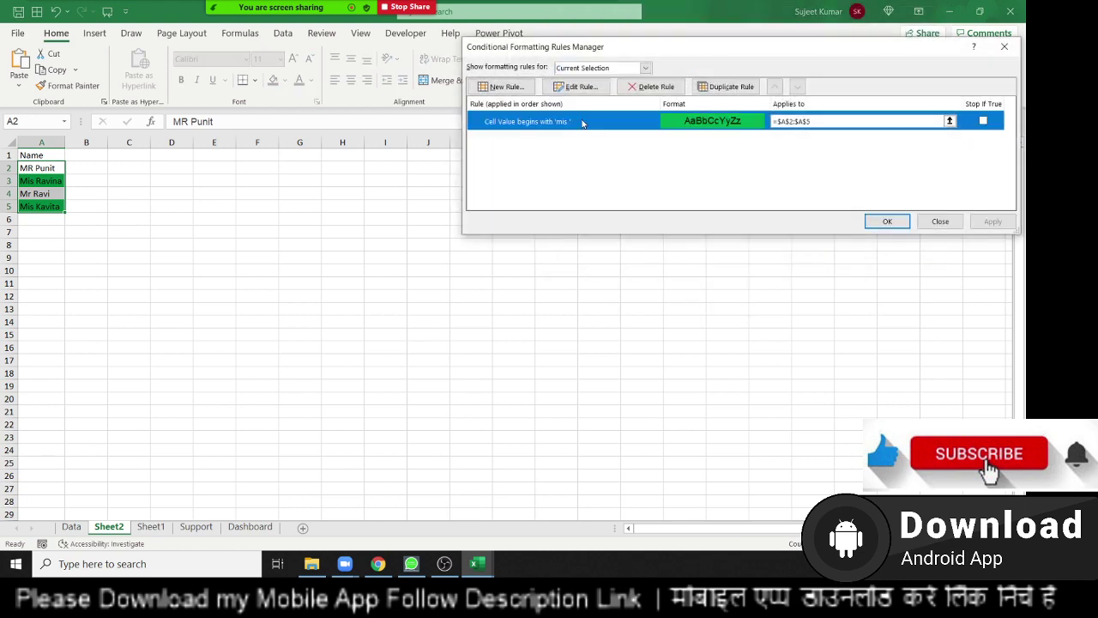
pyautogui.doubleClick(585, 124)
pyautogui.click(730, 176)
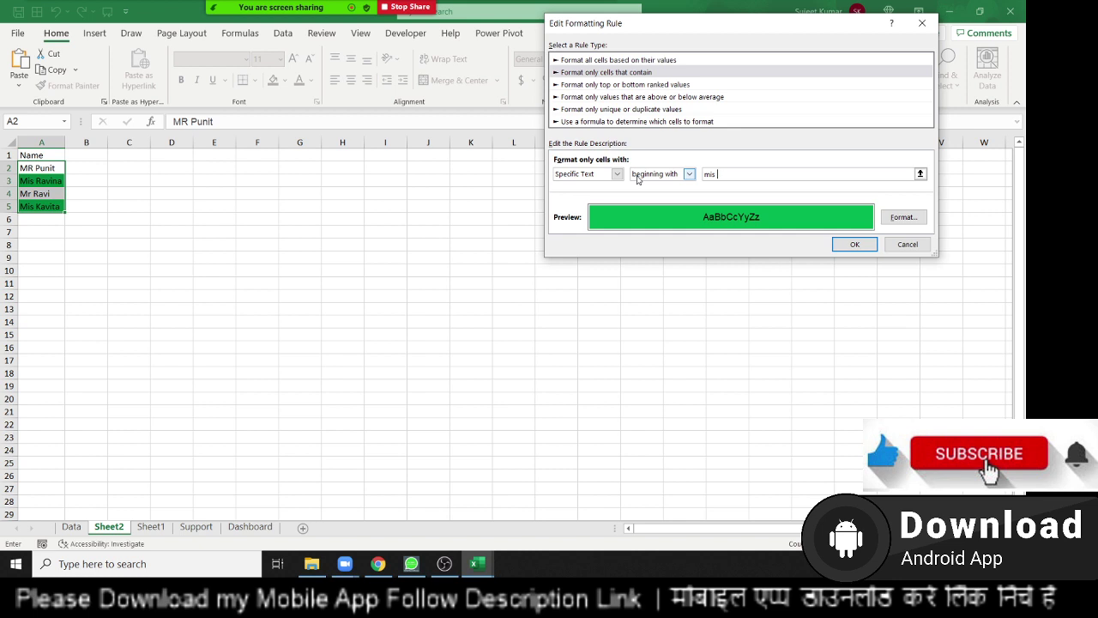
pyautogui.press('Return')
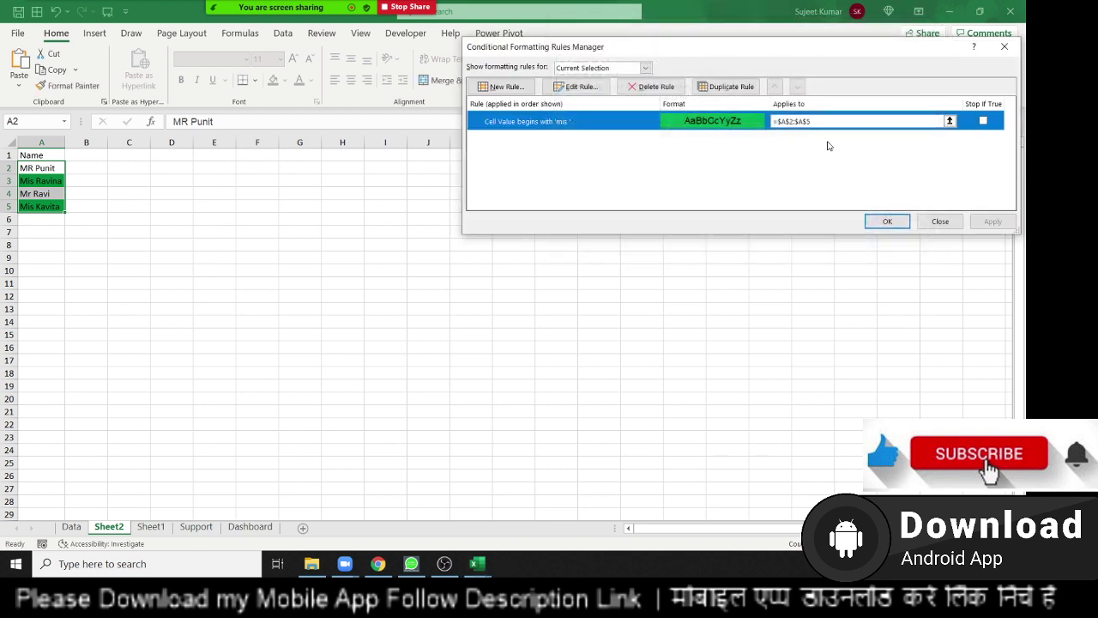
pyautogui.press('Return')
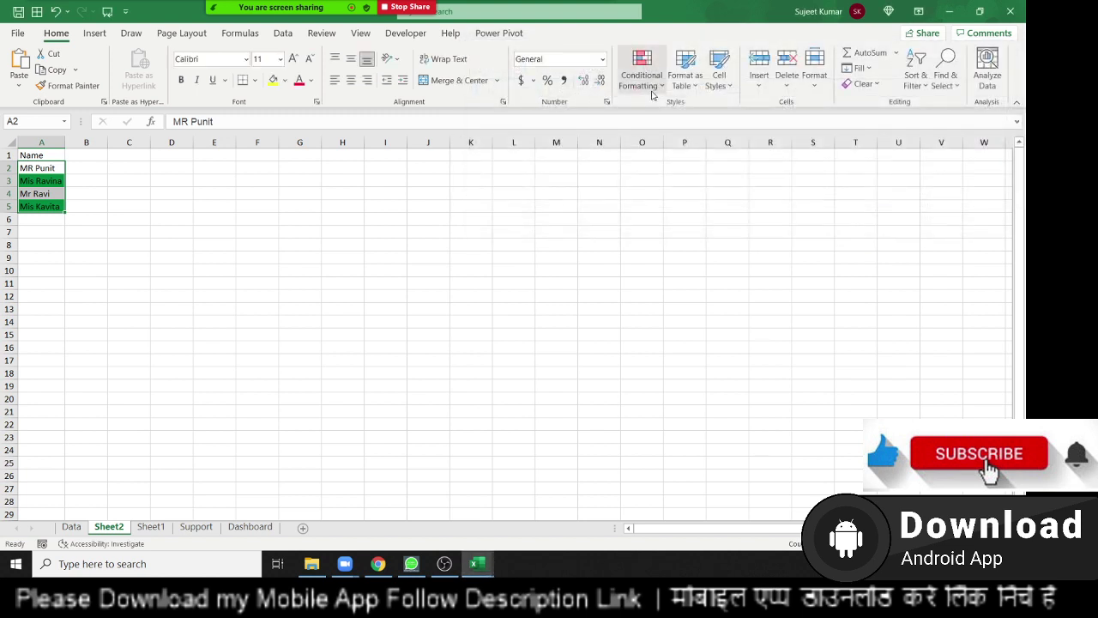
# Step: Start a second rule matching Specific Text beginning with 'Mis'
pyautogui.click(650, 85)
pyautogui.moveTo(649, 119)
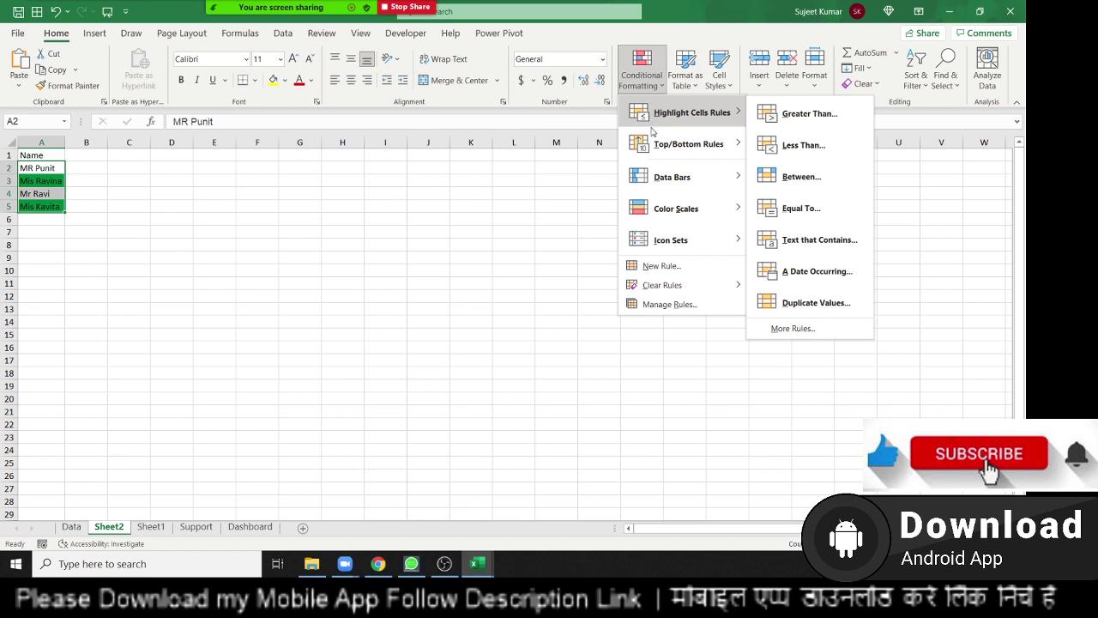
pyautogui.click(637, 267)
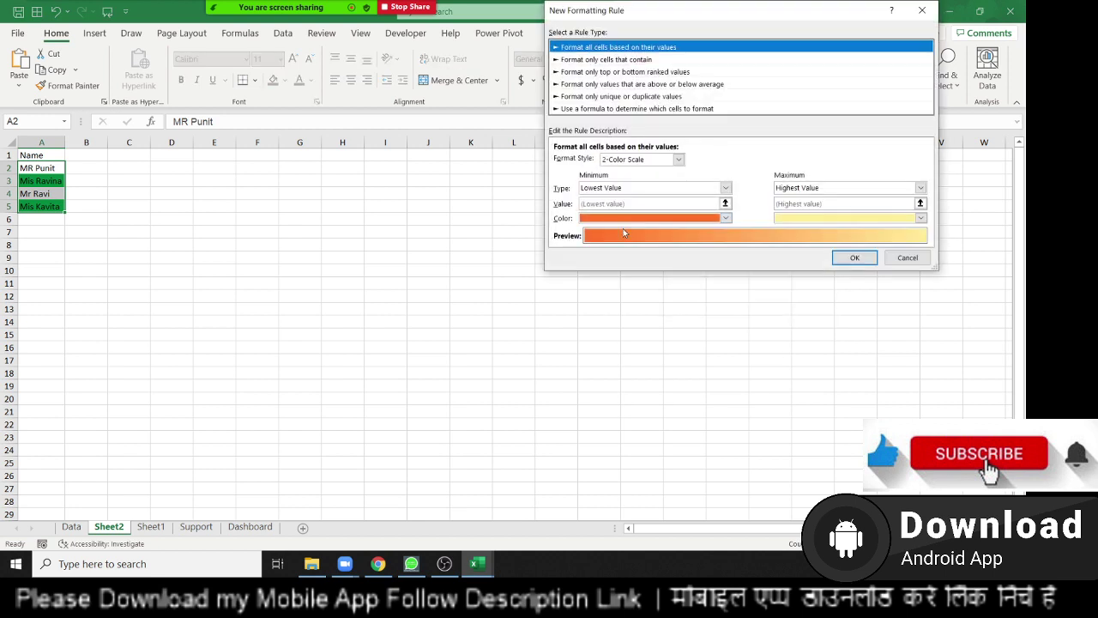
pyautogui.click(592, 60)
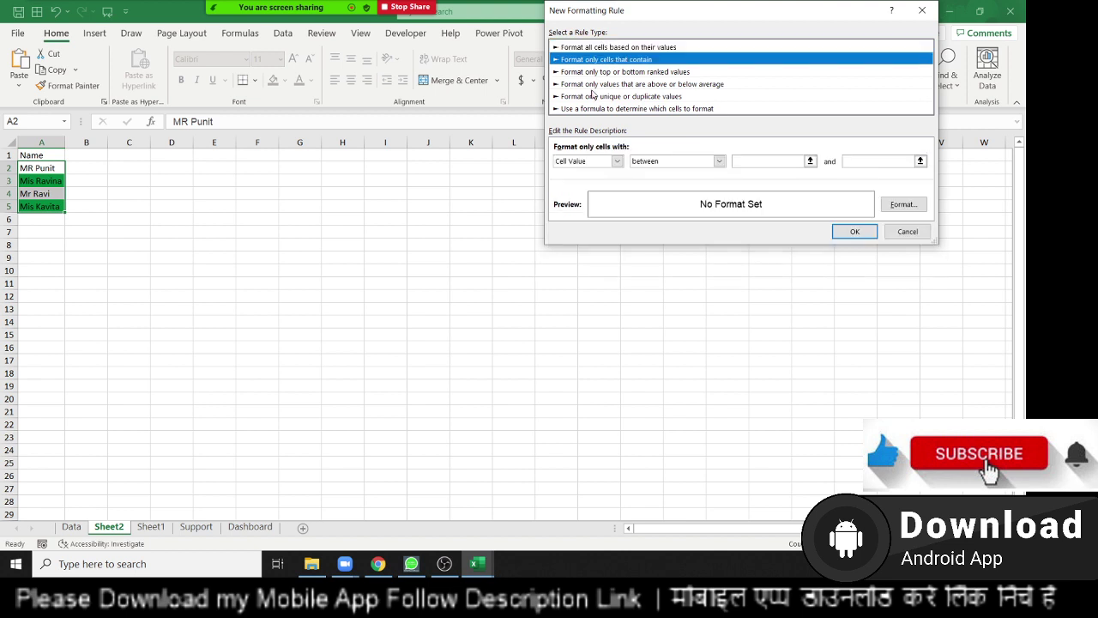
pyautogui.click(591, 161)
pyautogui.click(573, 182)
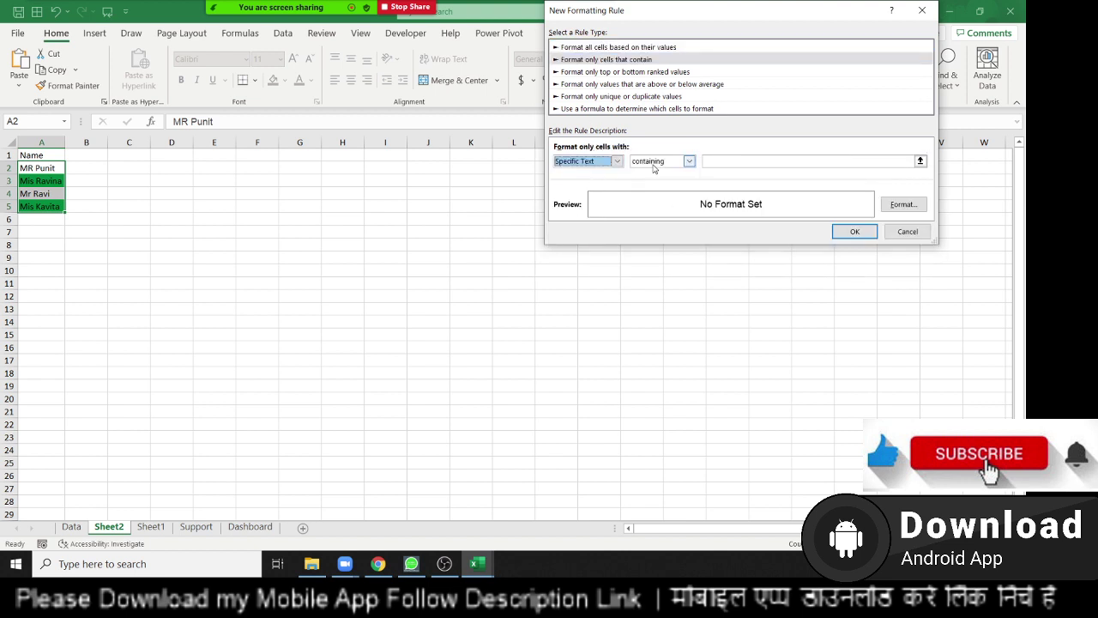
pyautogui.click(661, 161)
pyautogui.click(659, 191)
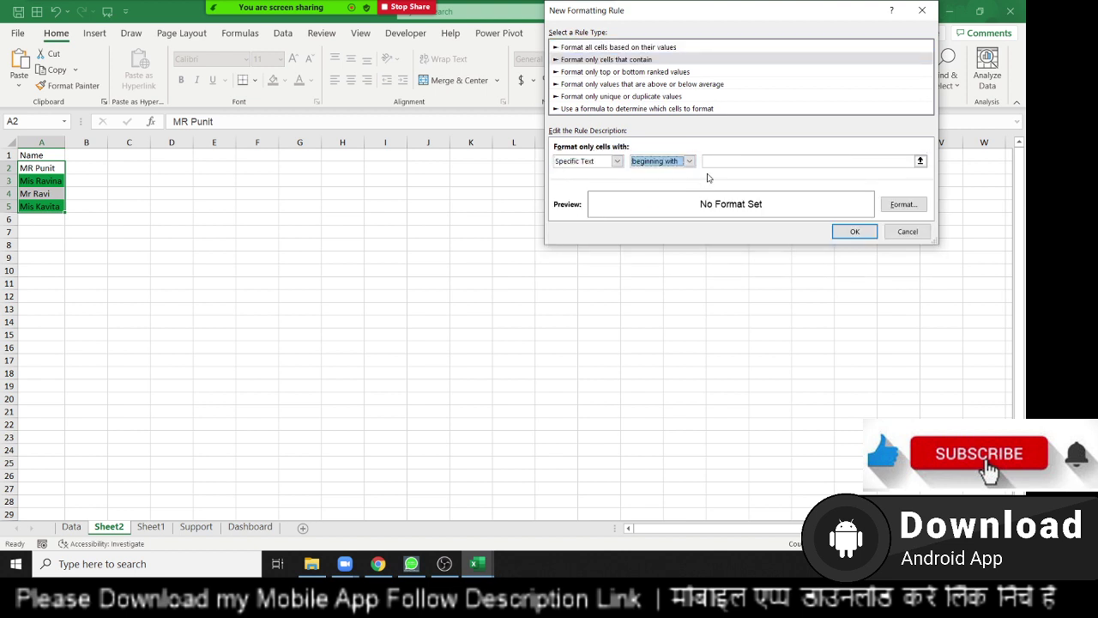
pyautogui.click(720, 163)
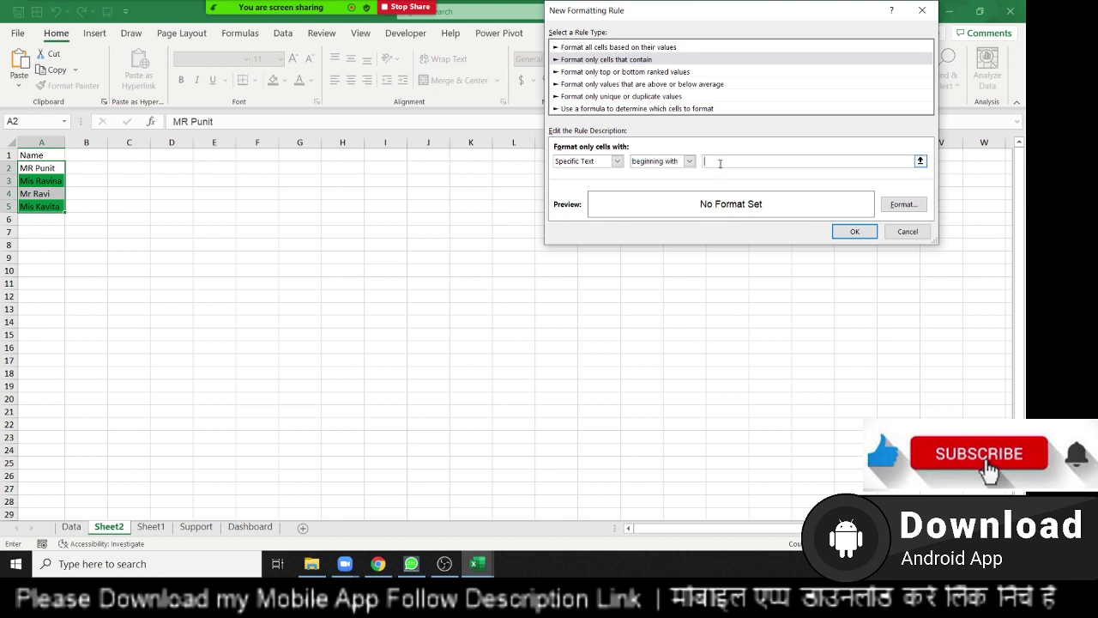
pyautogui.write('Mr')
pyautogui.press('BackSpace')
pyautogui.write('s')
# Step: Set the rule's fill to a darker green, apply it, and start overwriting A2 with a 'Mis' name
pyautogui.click(901, 205)
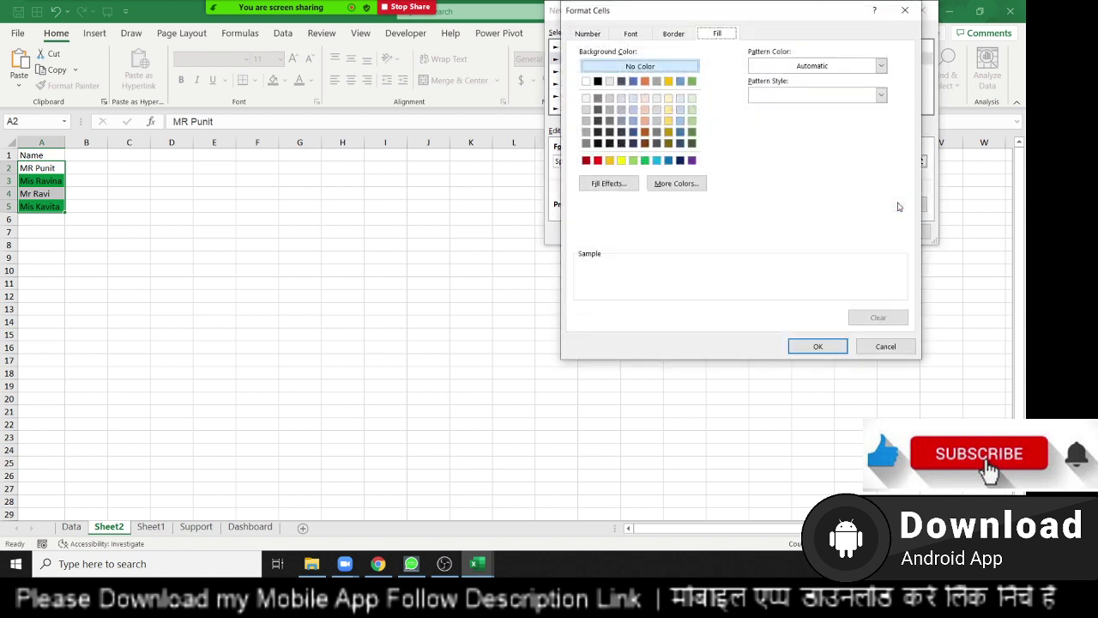
pyautogui.click(633, 160)
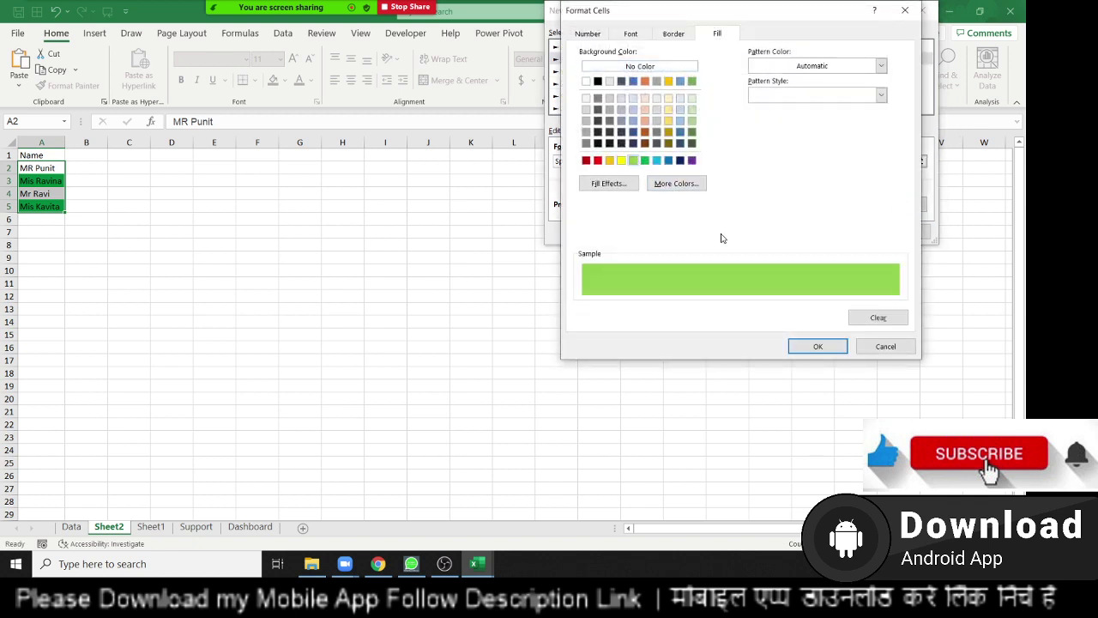
pyautogui.click(645, 160)
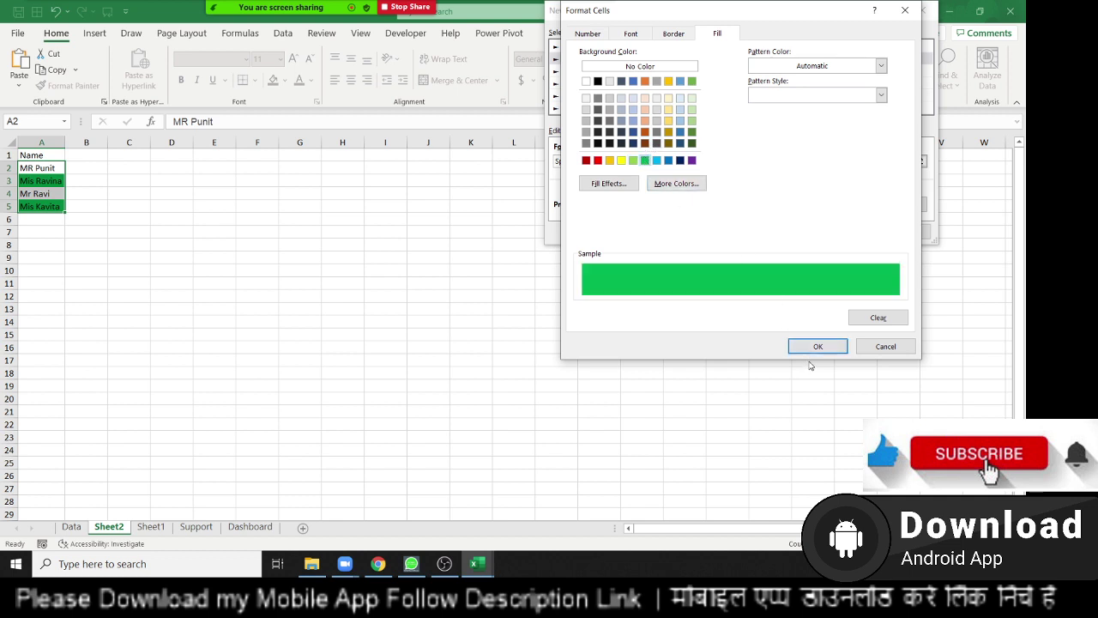
pyautogui.click(817, 347)
pyautogui.click(855, 233)
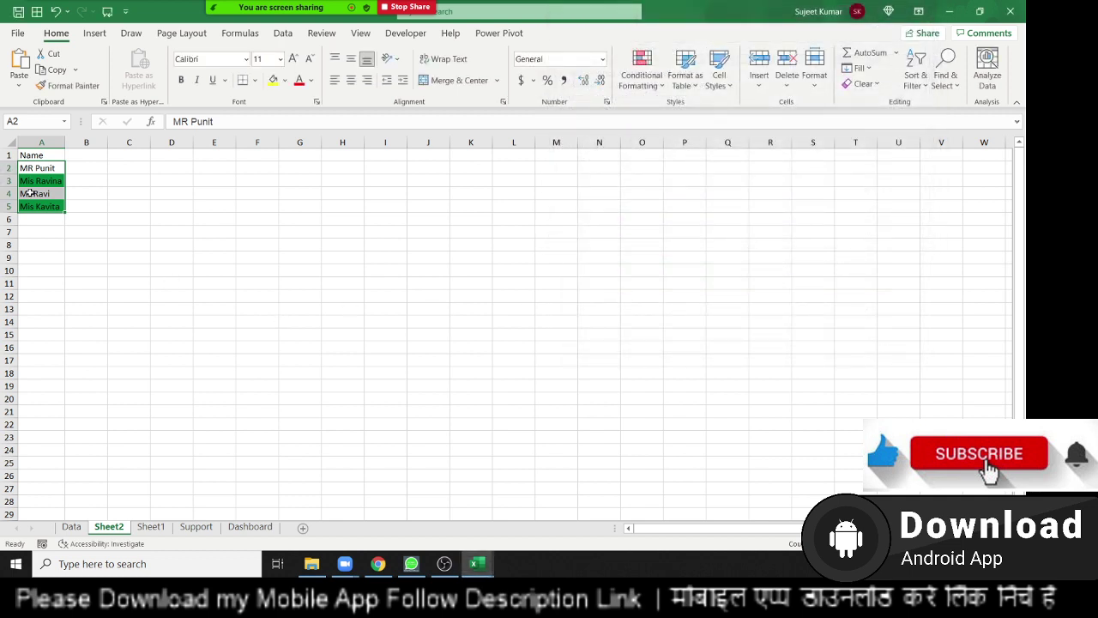
pyautogui.write('Mis ')
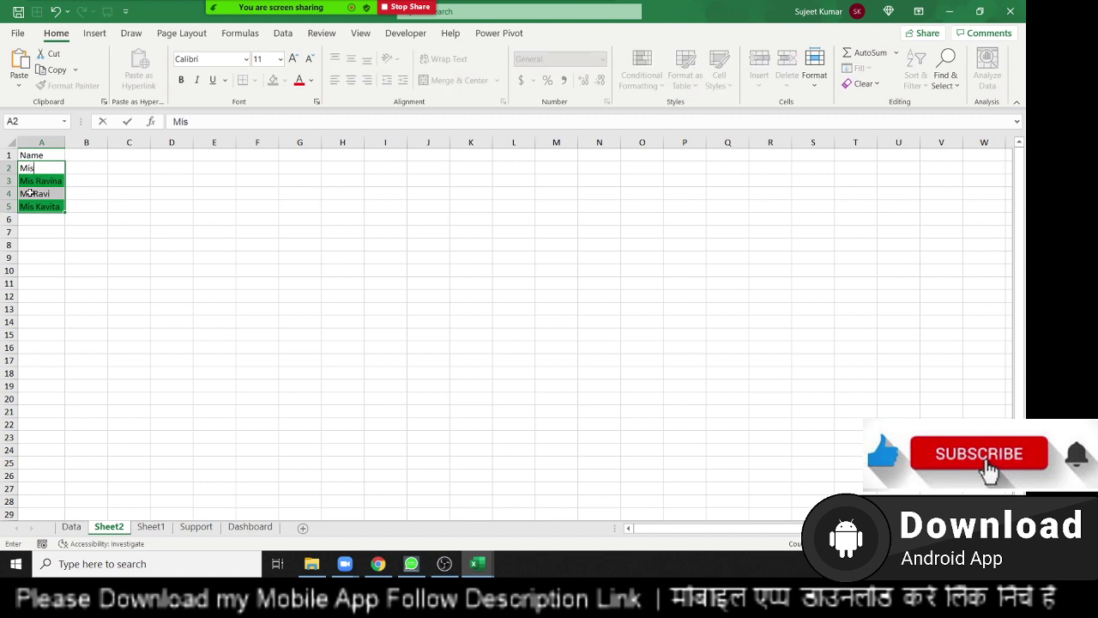
pyautogui.write('Puja')
# Step: Commit the new 'Mis' name in A2, then review both rules in the Rules Manager
pyautogui.press('Return')
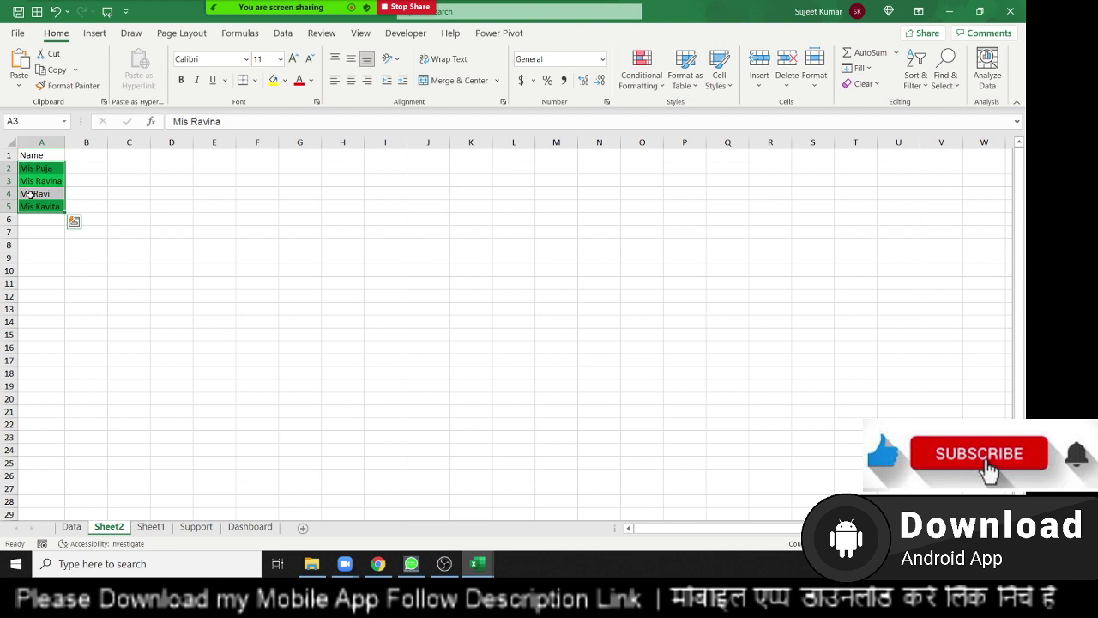
pyautogui.click(255, 191)
pyautogui.click(51, 165)
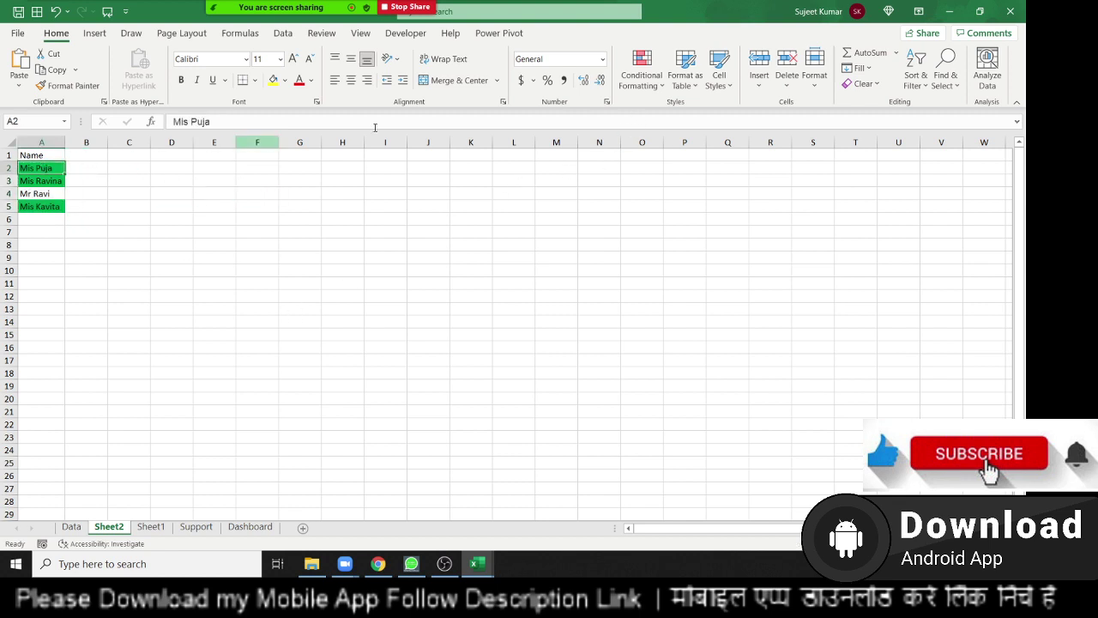
pyautogui.click(666, 73)
pyautogui.click(665, 306)
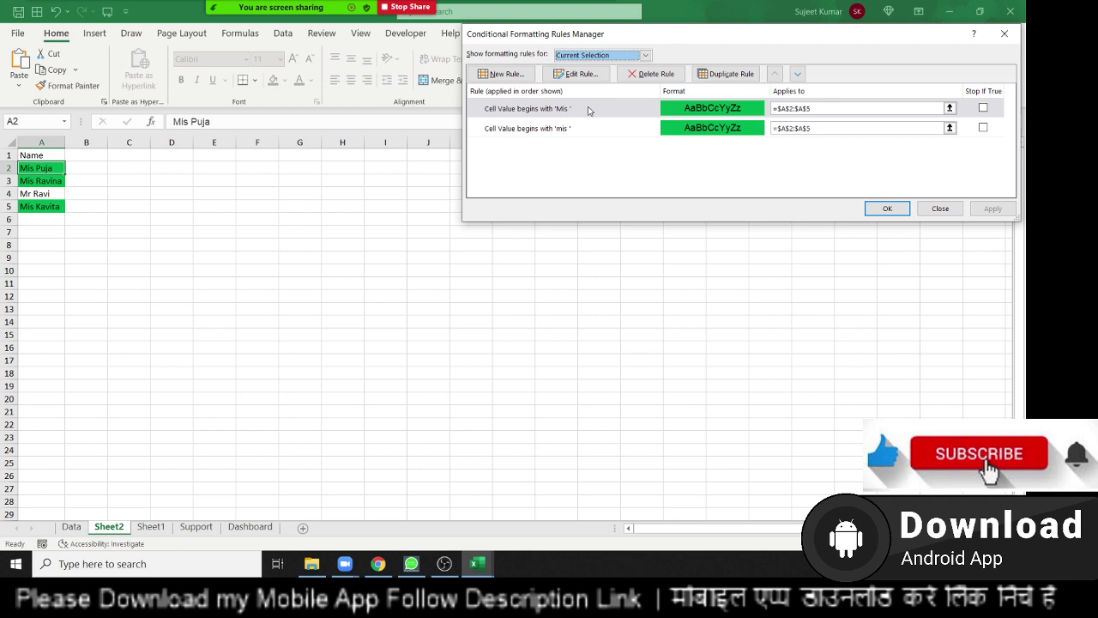
pyautogui.press('Escape')
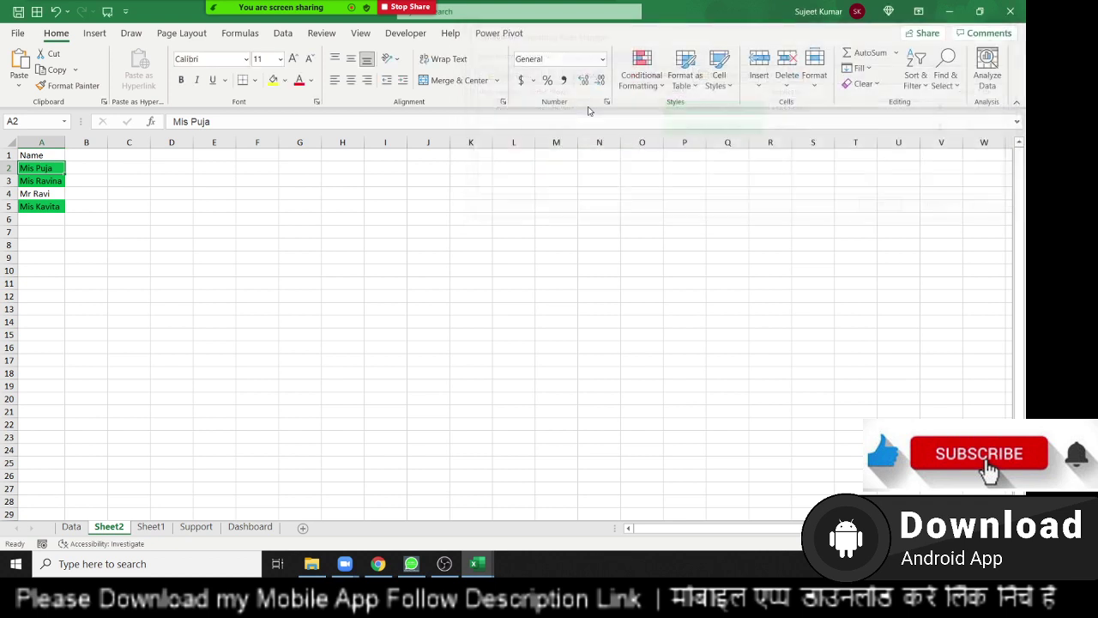
# Step: Cancel a half-started 'Format only cells that contain' rule and switch to Sheet1
pyautogui.click(642, 68)
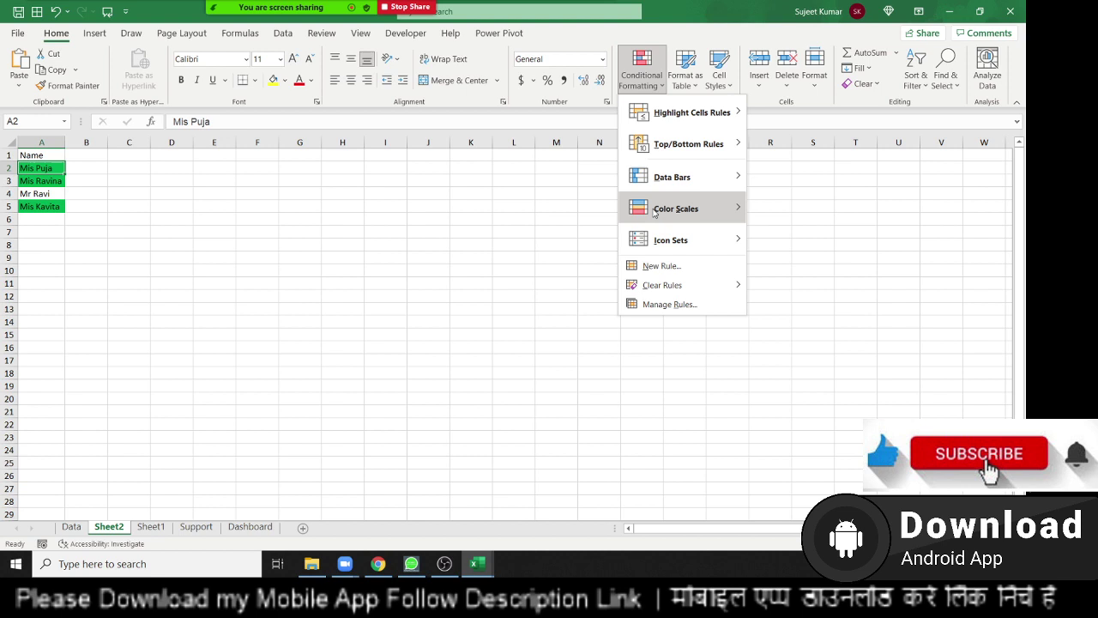
pyautogui.click(662, 266)
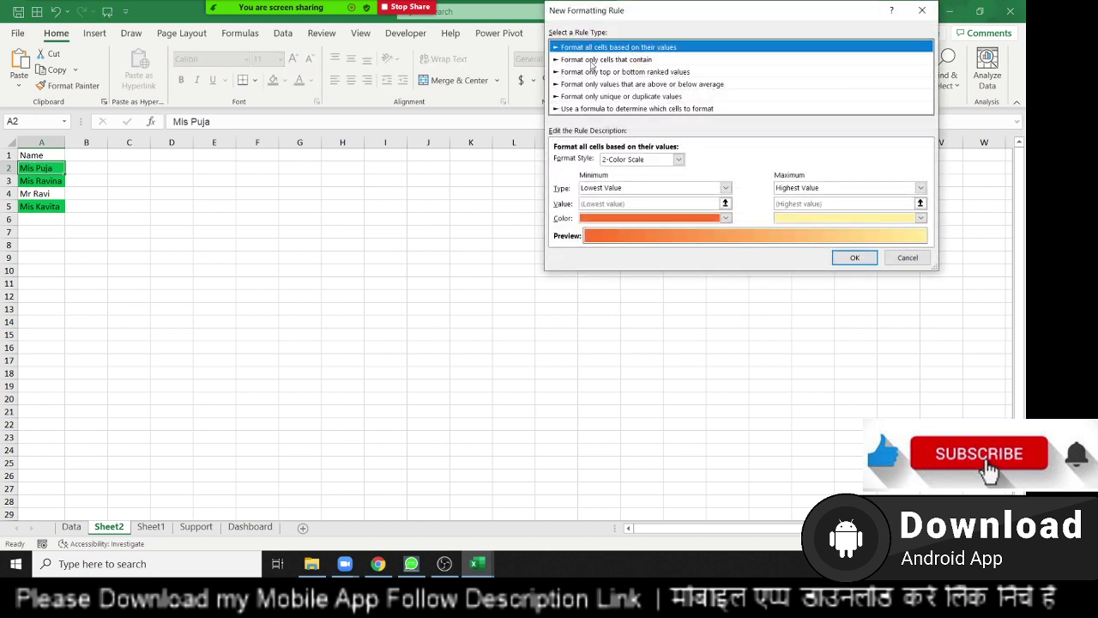
pyautogui.click(592, 61)
pyautogui.click(617, 161)
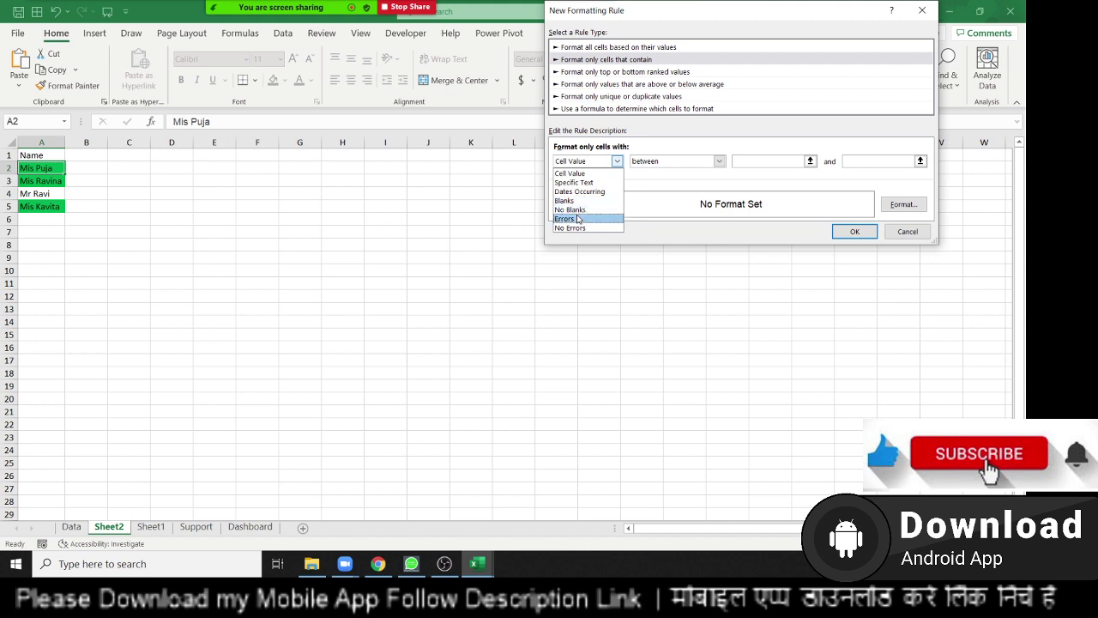
pyautogui.press('Escape')
pyautogui.press('Escape')
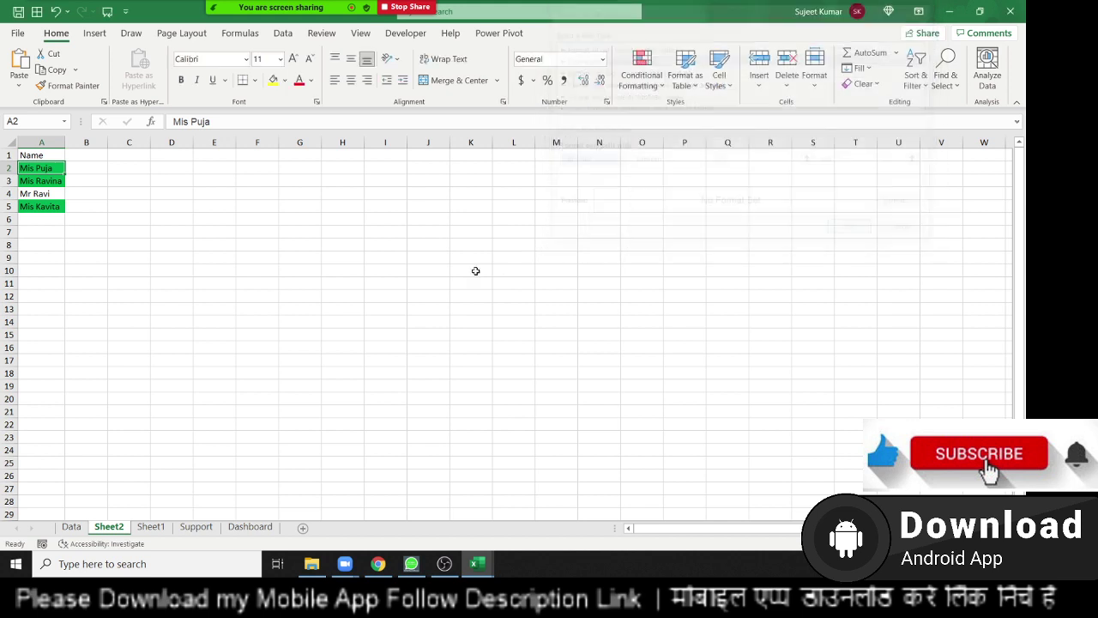
pyautogui.click(158, 531)
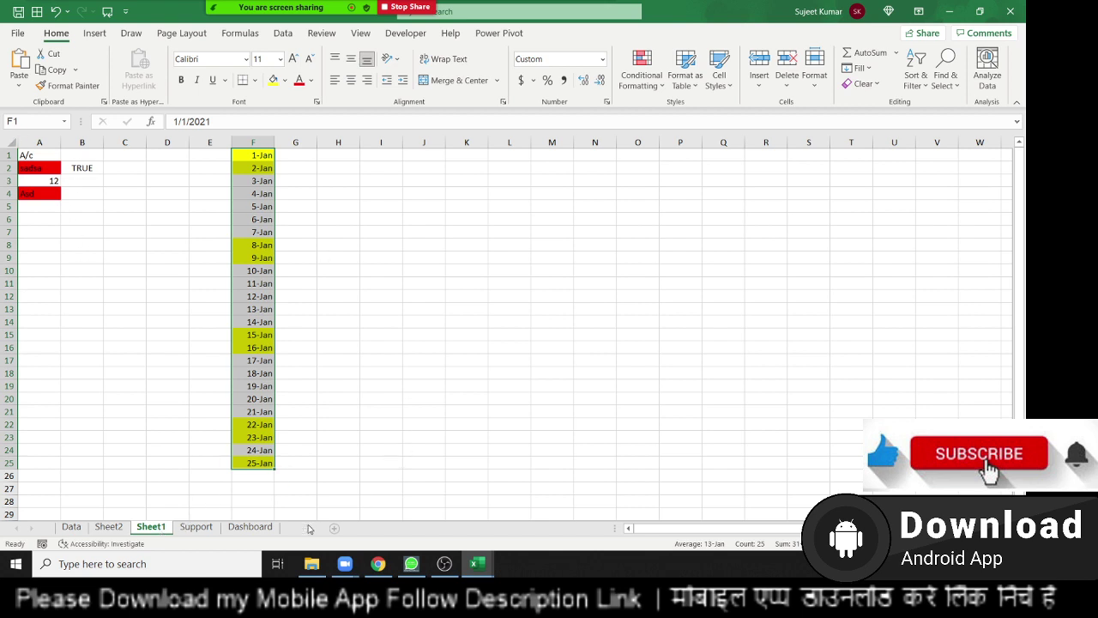
# Step: Insert Sheet3, enter =NA() in B4, and fill it across B4:P21
pyautogui.click(304, 527)
pyautogui.click(62, 194)
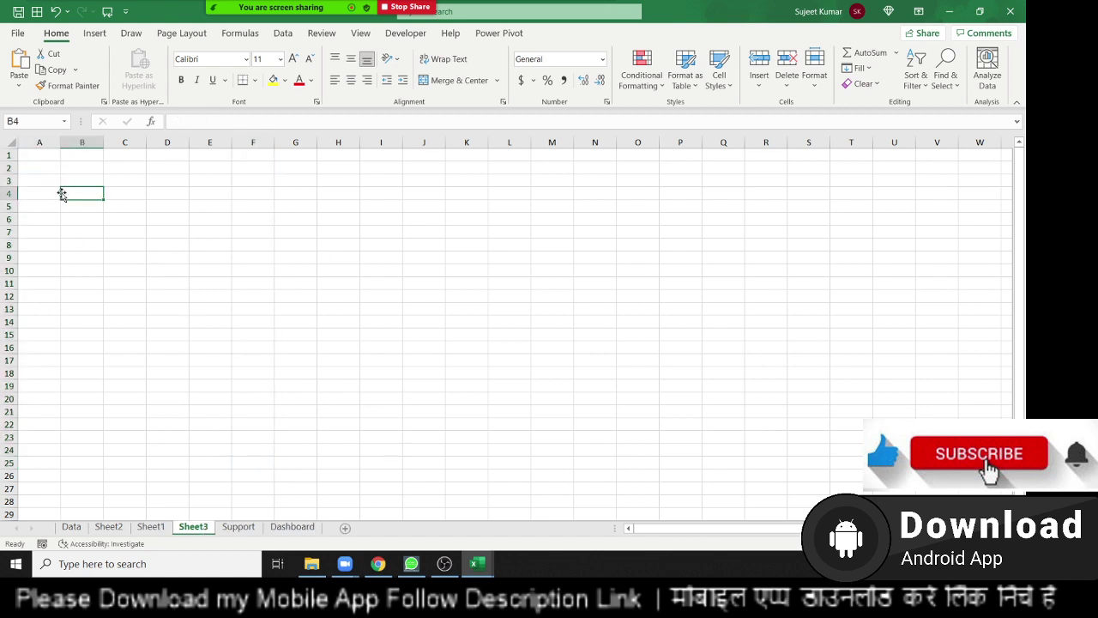
pyautogui.write('n')
pyautogui.press('BackSpace')
pyautogui.write('=')
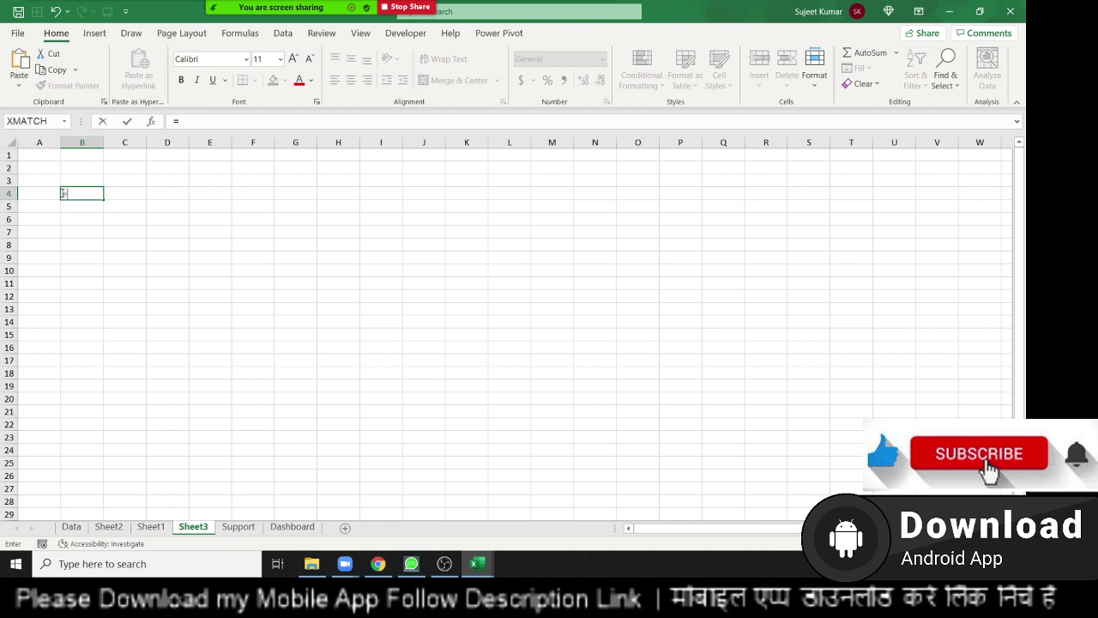
pyautogui.write('n')
pyautogui.press('Down')
pyautogui.press('Tab')
pyautogui.press('Return')
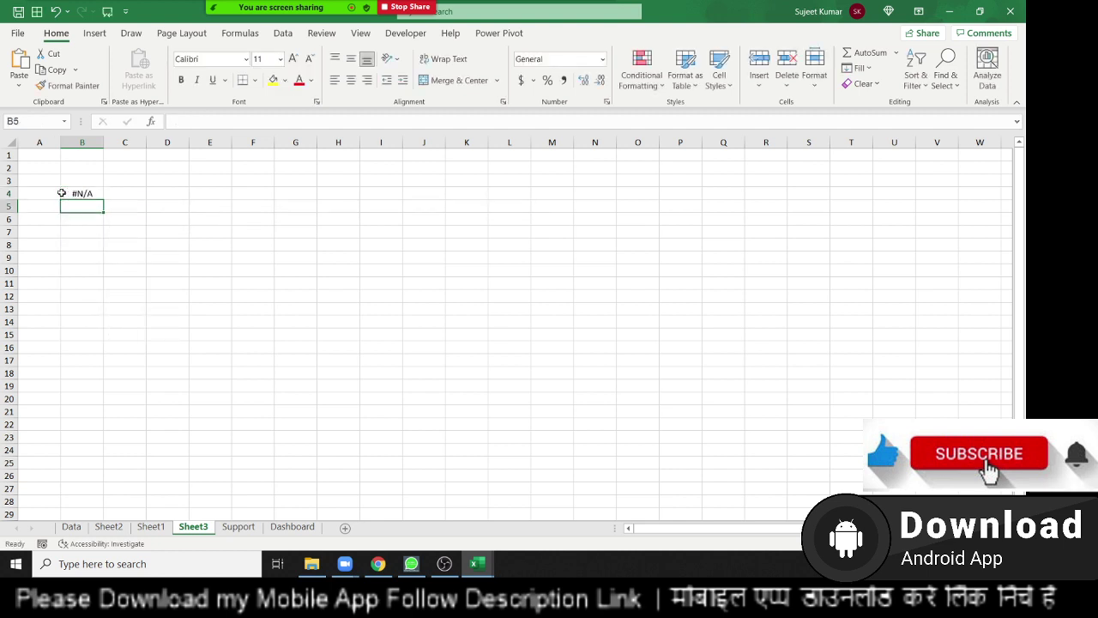
pyautogui.moveTo(77, 189); pyautogui.dragTo(676, 401)
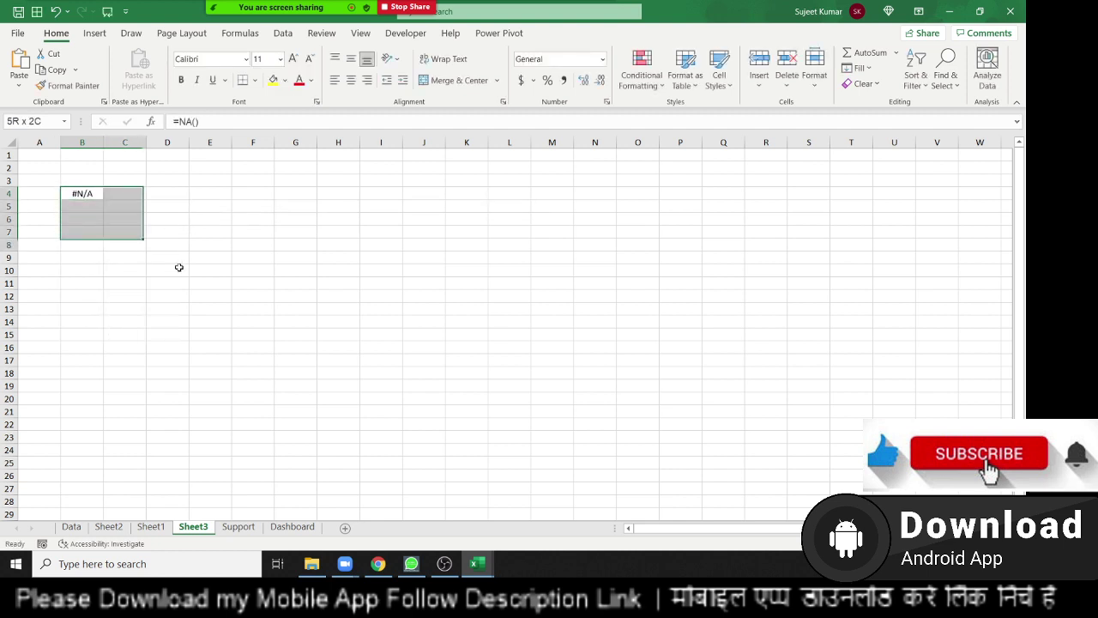
pyautogui.hotkey('ctrl', 'r')
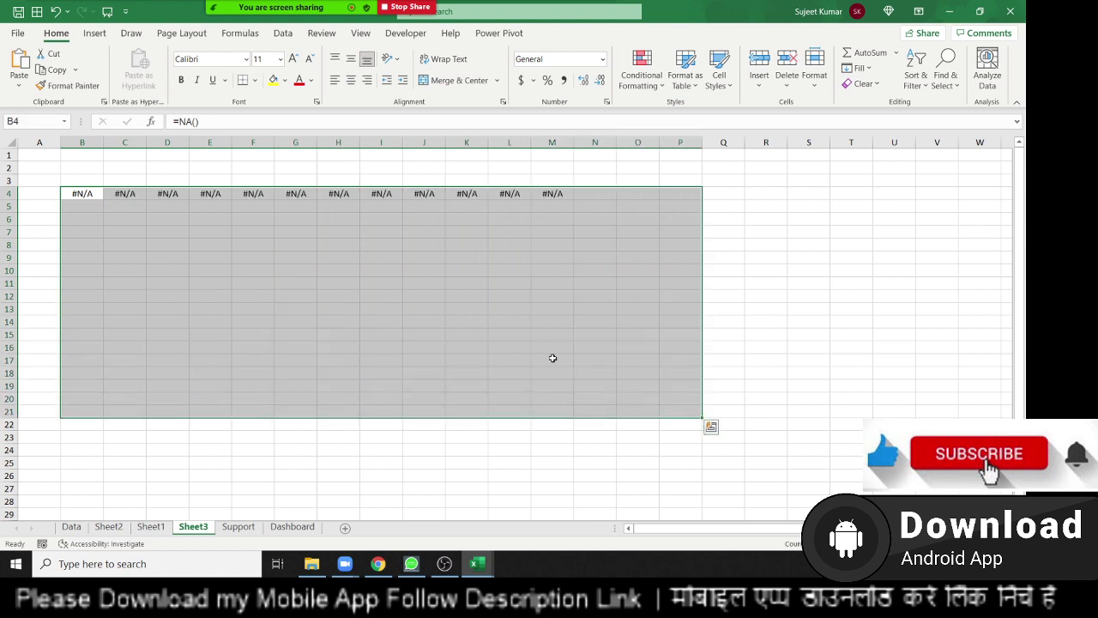
pyautogui.hotkey('ctrl', 'd')
# Step: Type 25, 50, 74, 54, 85 and 25 into scattered cells among the #N/A grid
pyautogui.click(263, 259)
pyautogui.write('25')
pyautogui.press('Return')
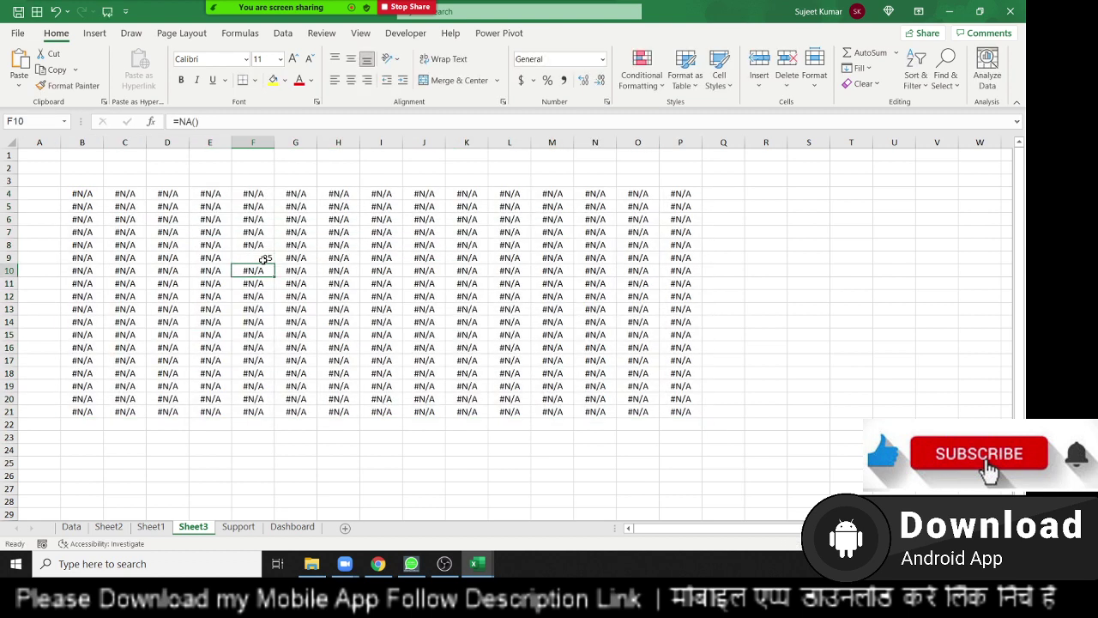
pyautogui.click(358, 270)
pyautogui.write('50')
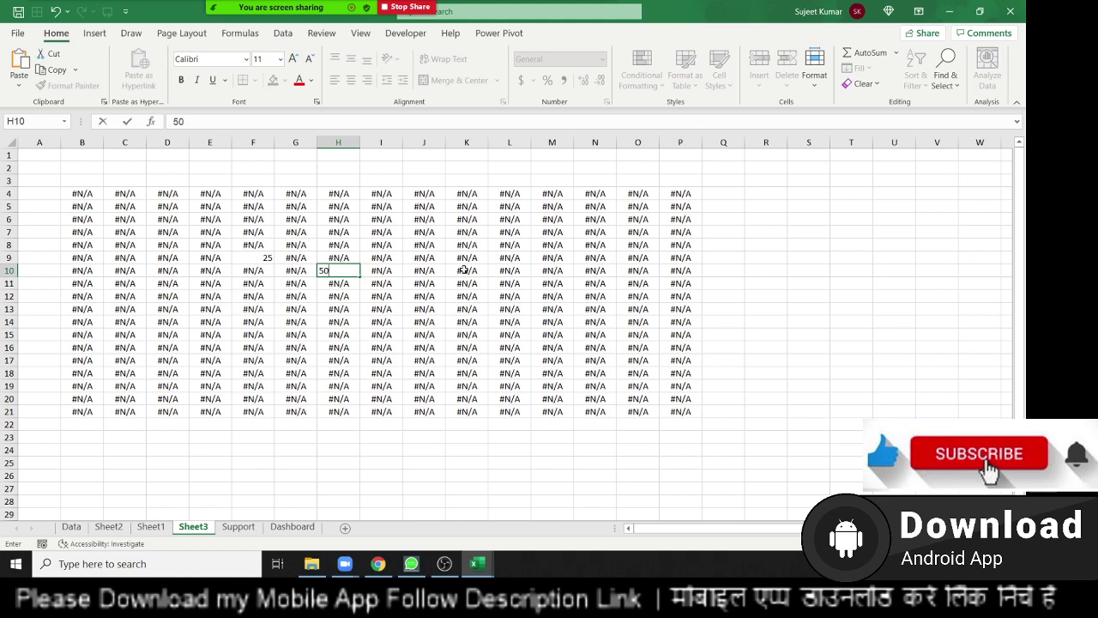
pyautogui.click(518, 260)
pyautogui.write('74')
pyautogui.click(533, 330)
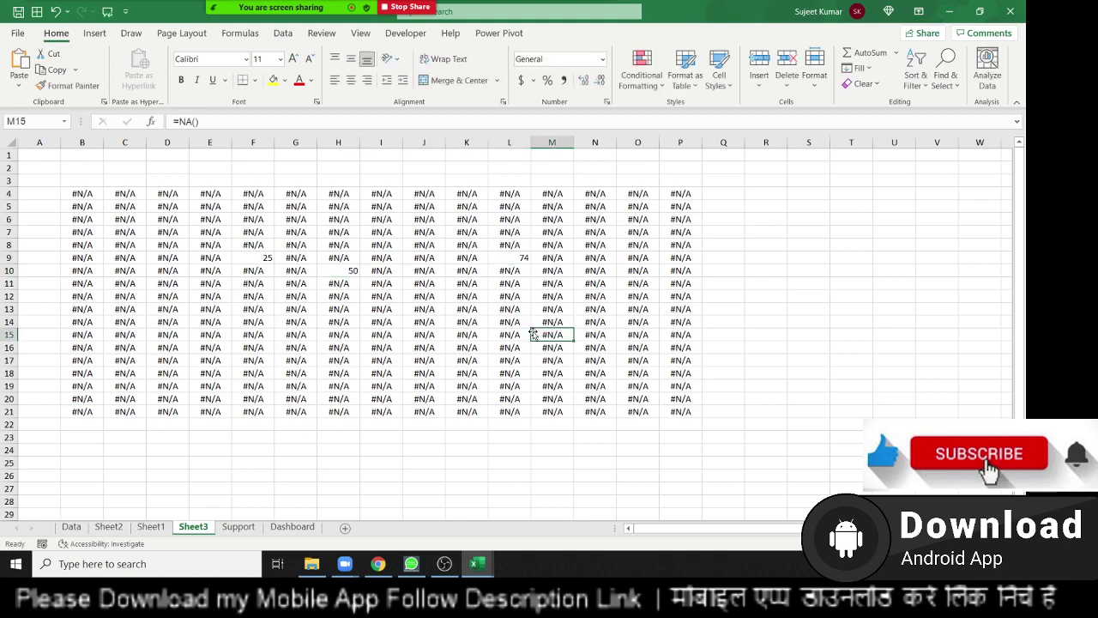
pyautogui.write('54')
pyautogui.click(653, 206)
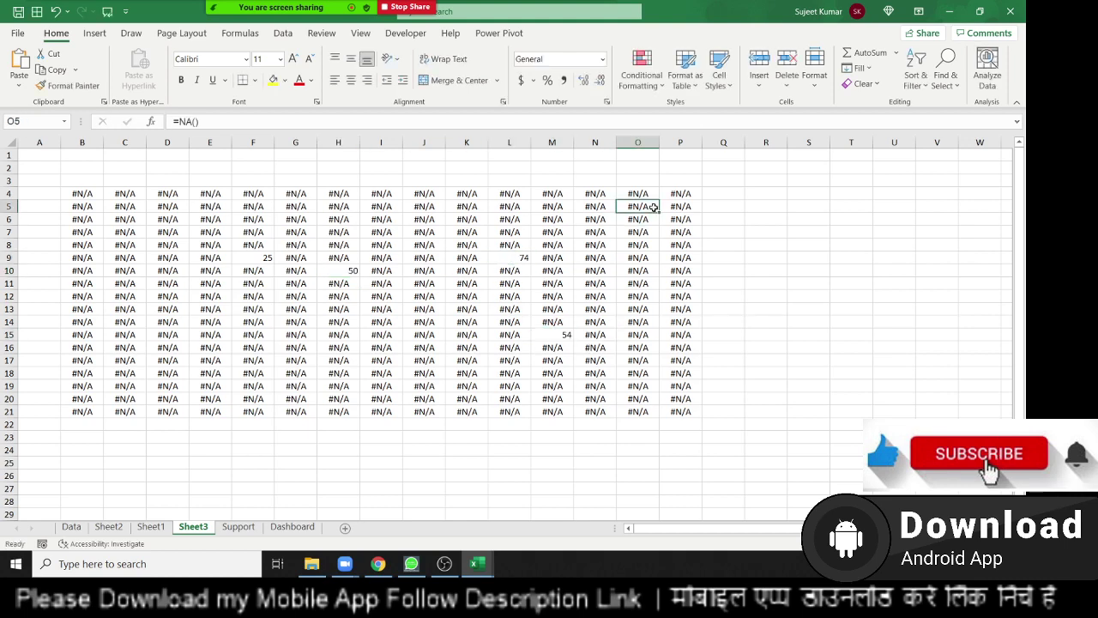
pyautogui.write('85')
pyautogui.click(637, 309)
pyautogui.click(82, 321)
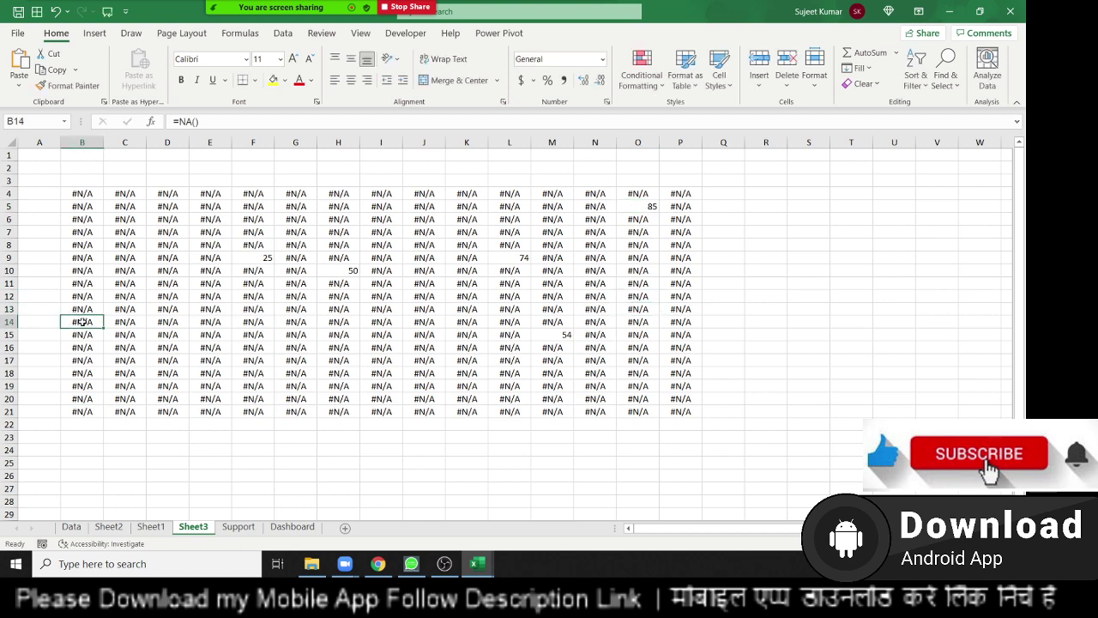
pyautogui.write('25')
pyautogui.click(221, 352)
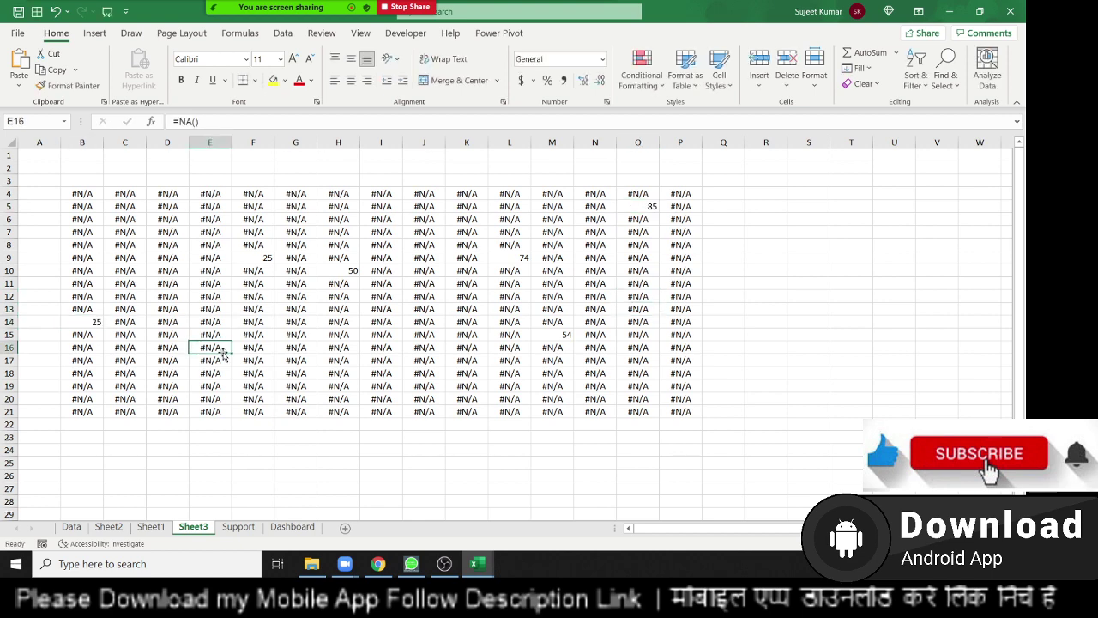
pyautogui.moveTo(83, 195)
pyautogui.mouseDown()
pyautogui.moveTo(687, 425)
pyautogui.moveTo(682, 412)
pyautogui.mouseUp()
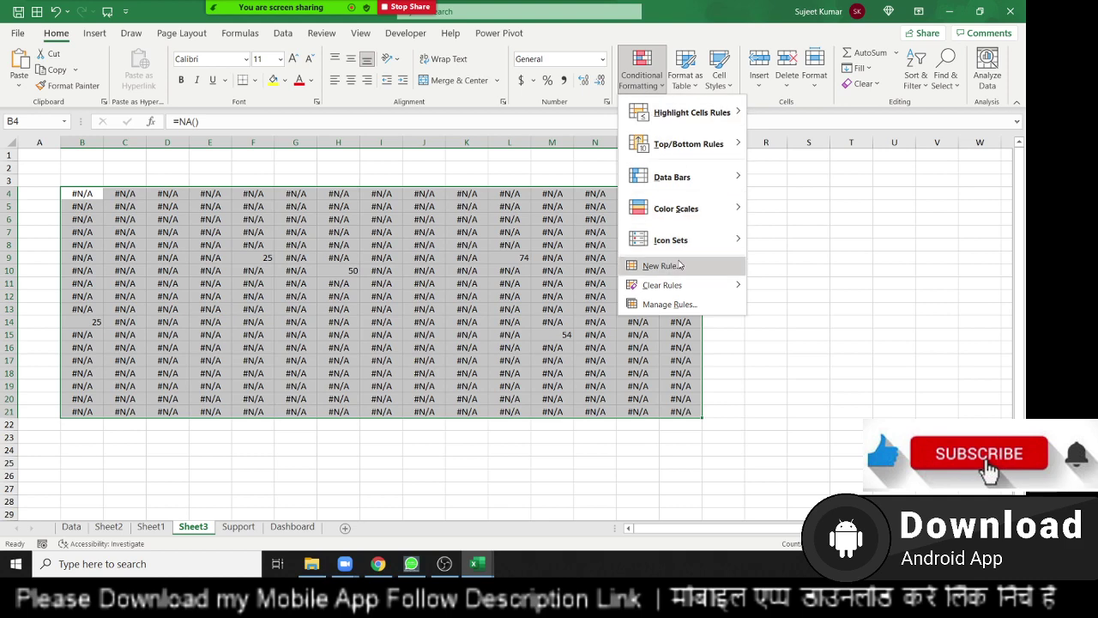
# Step: Add an Errors-only rule with white font colour so every #N/A in B4:P21 disappears
pyautogui.click(681, 266)
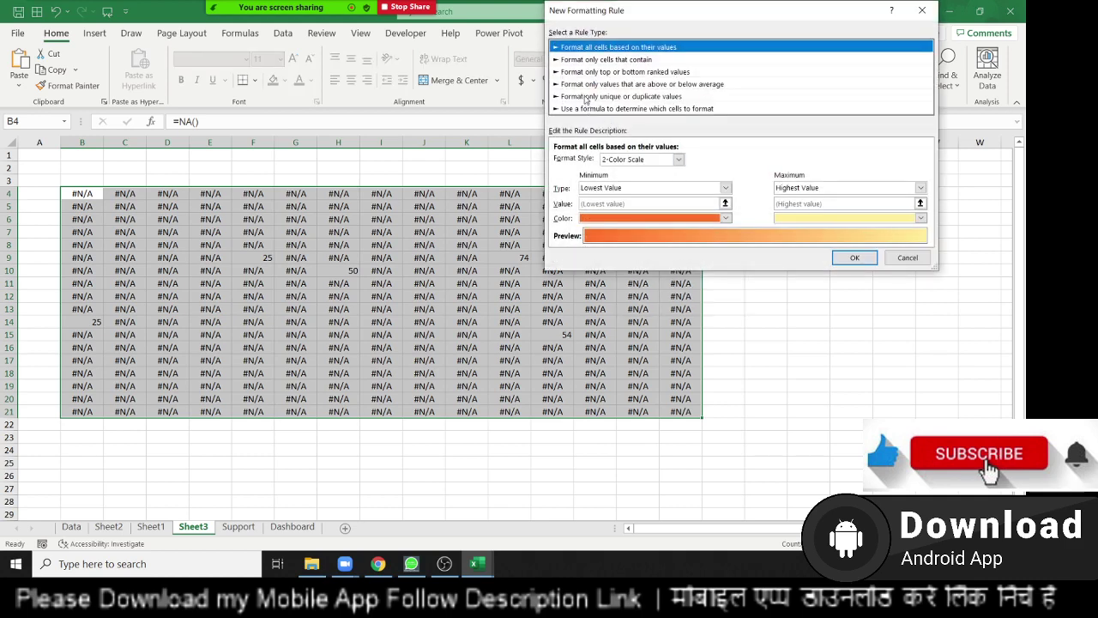
pyautogui.click(584, 62)
pyautogui.click(583, 161)
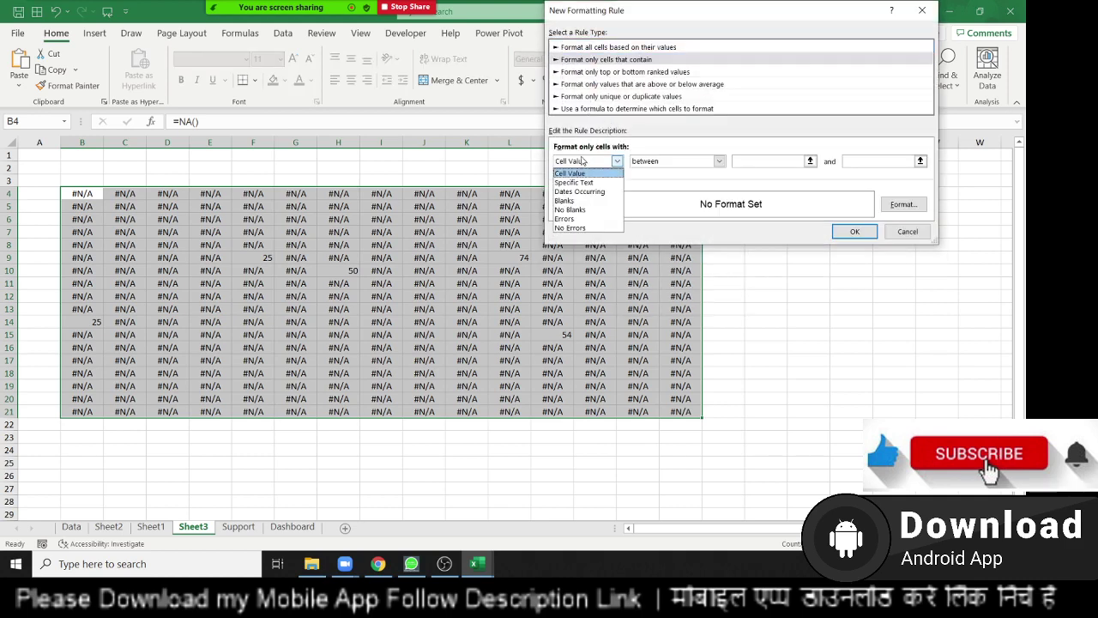
pyautogui.click(577, 220)
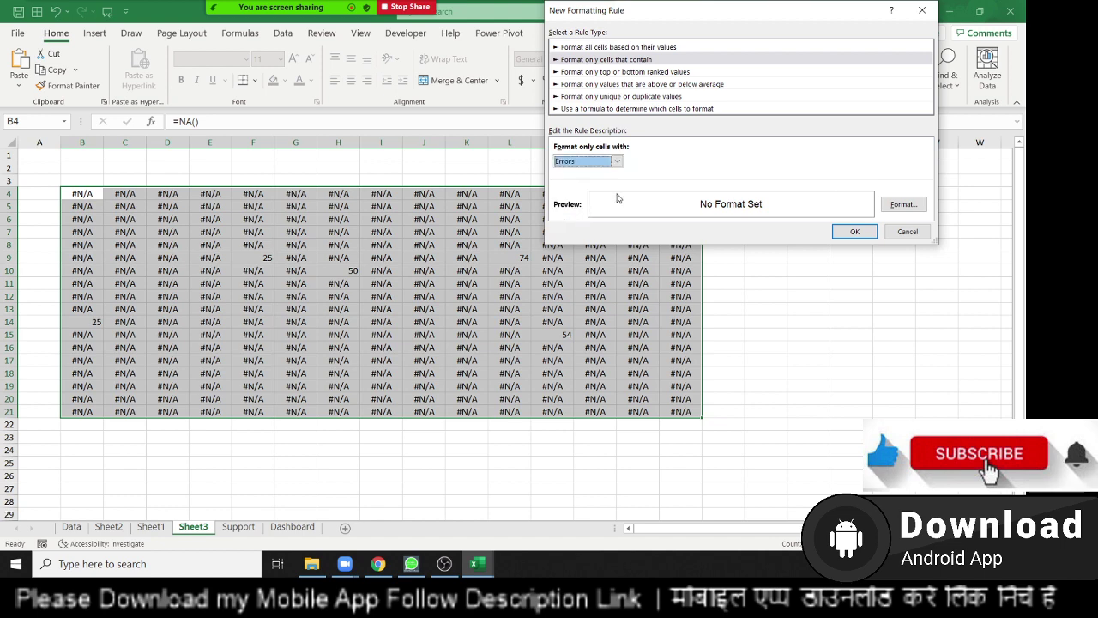
pyautogui.click(916, 206)
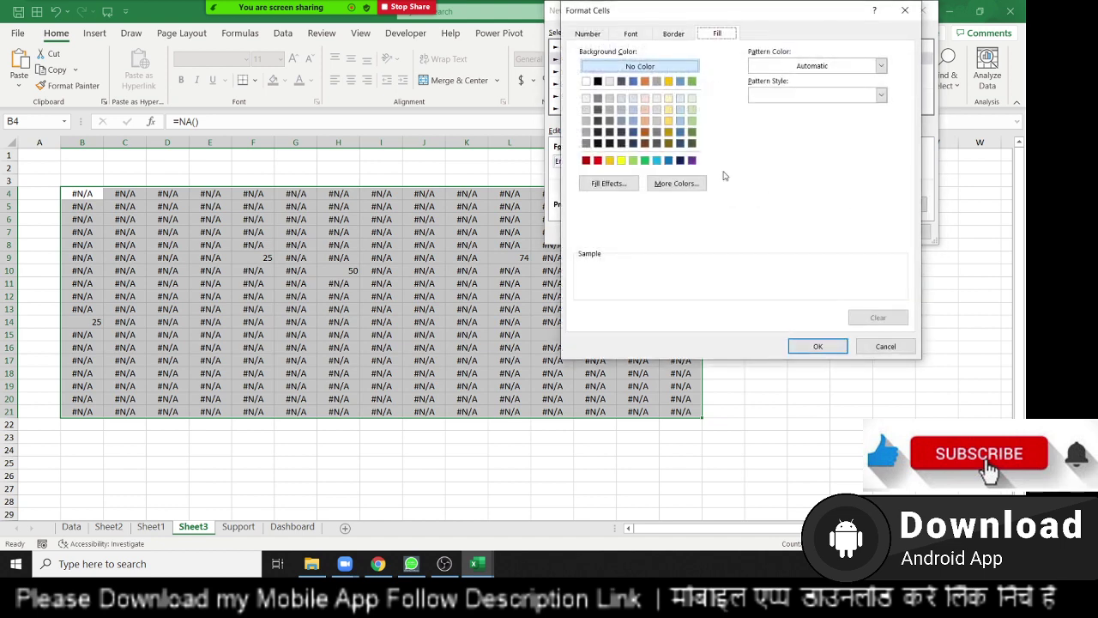
pyautogui.click(632, 34)
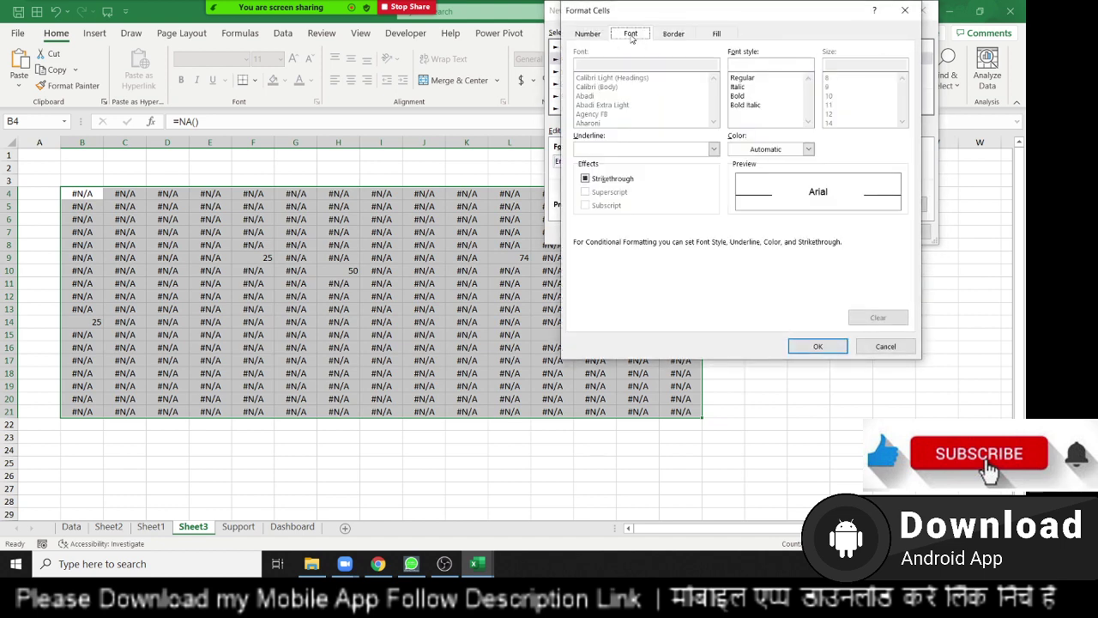
pyautogui.click(744, 150)
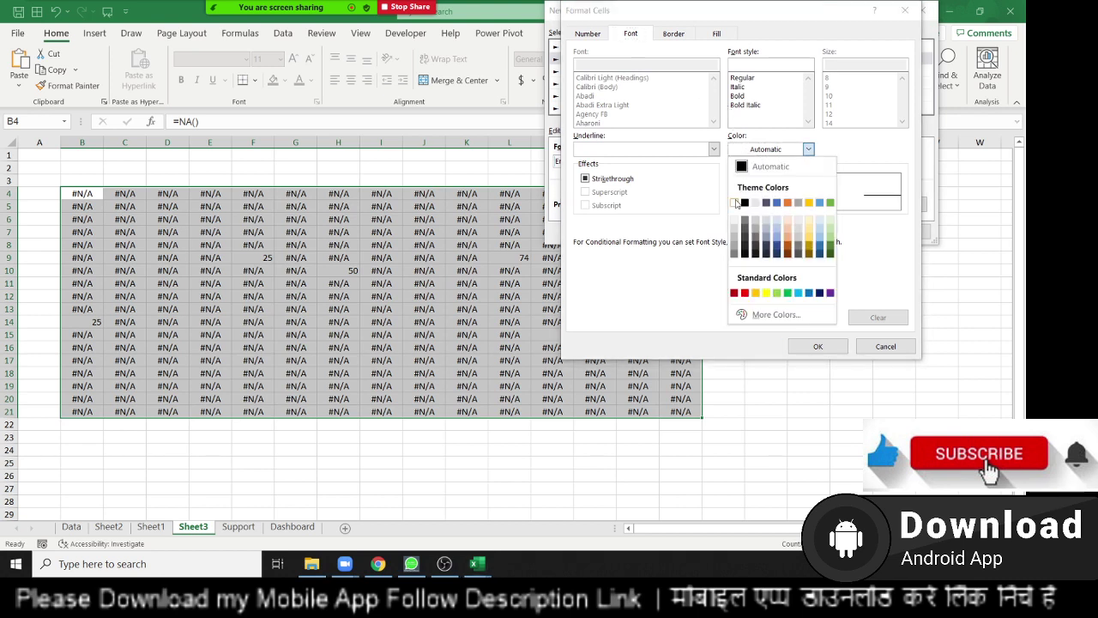
pyautogui.click(734, 202)
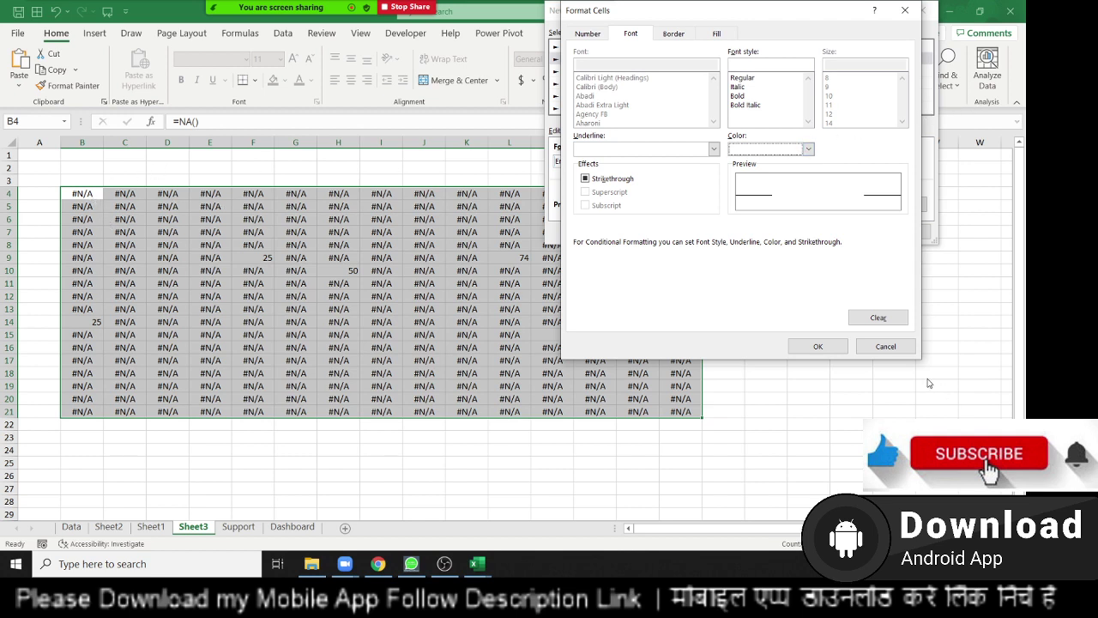
pyautogui.click(826, 352)
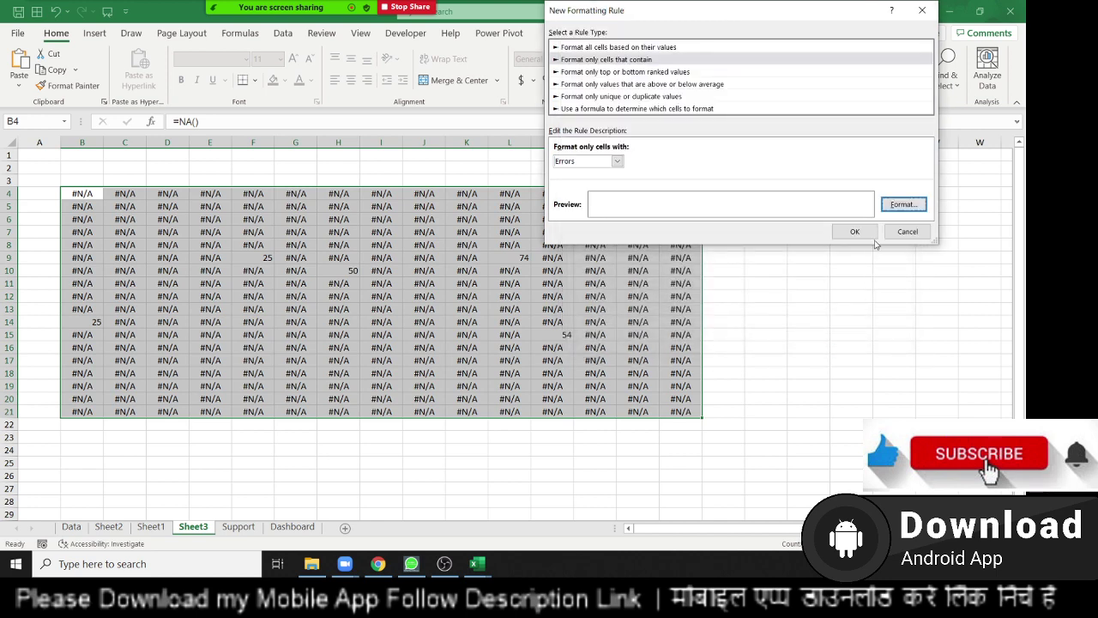
pyautogui.click(854, 230)
pyautogui.click(887, 282)
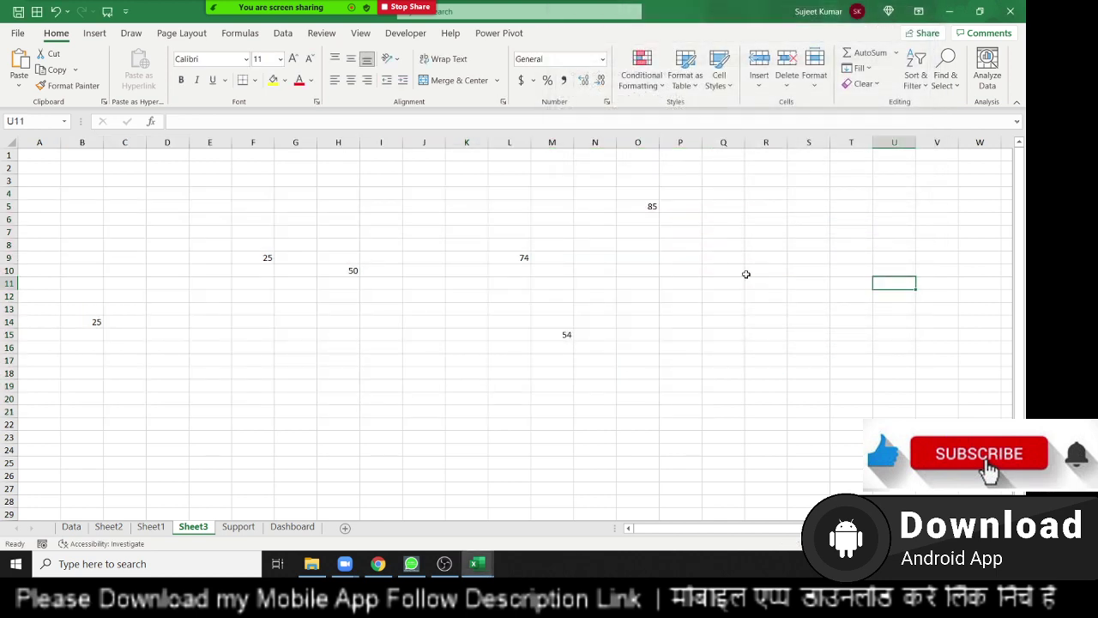
pyautogui.click(110, 203)
pyautogui.doubleClick(109, 205)
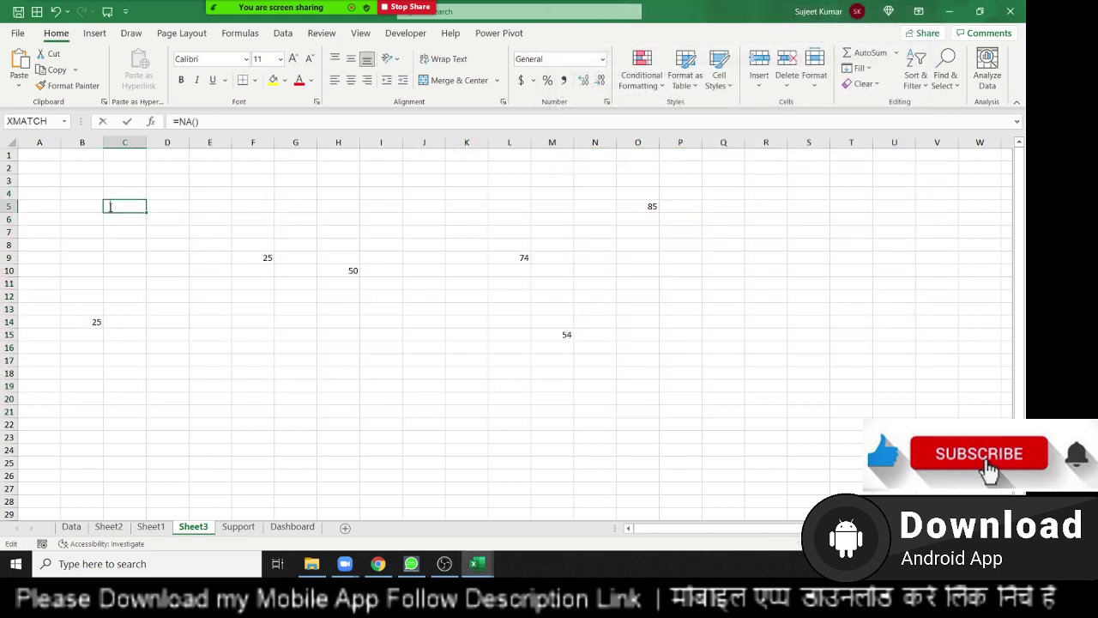
pyautogui.press('Escape')
pyautogui.click(239, 300)
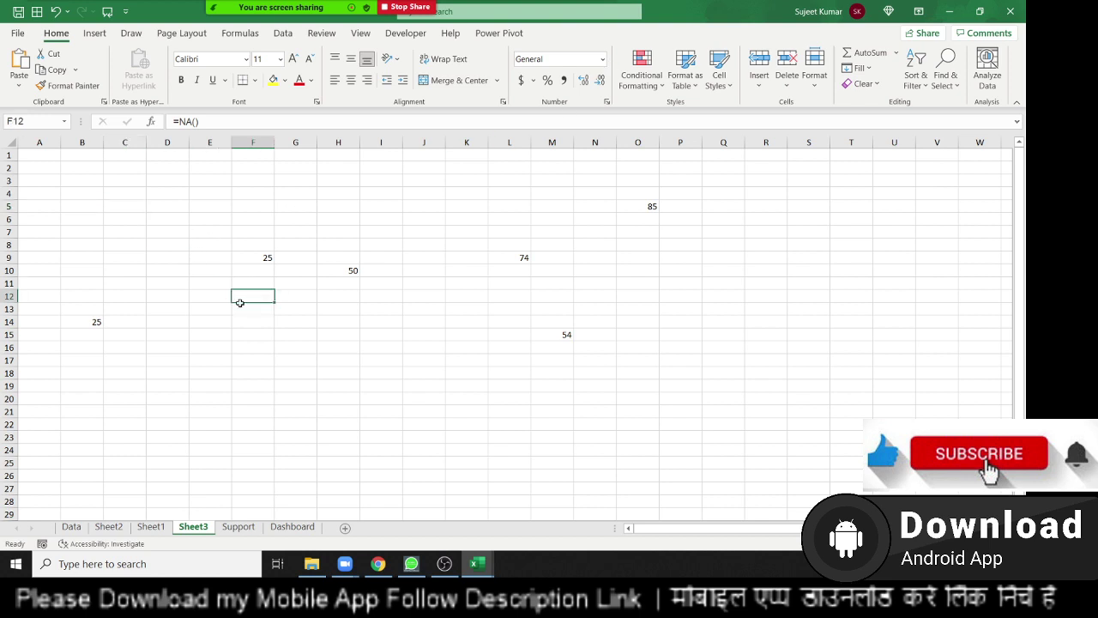
pyautogui.click(641, 77)
# Step: Look through the rule types, pick the formula-based type, then cancel the New Formatting Rule dialog
pyautogui.click(662, 266)
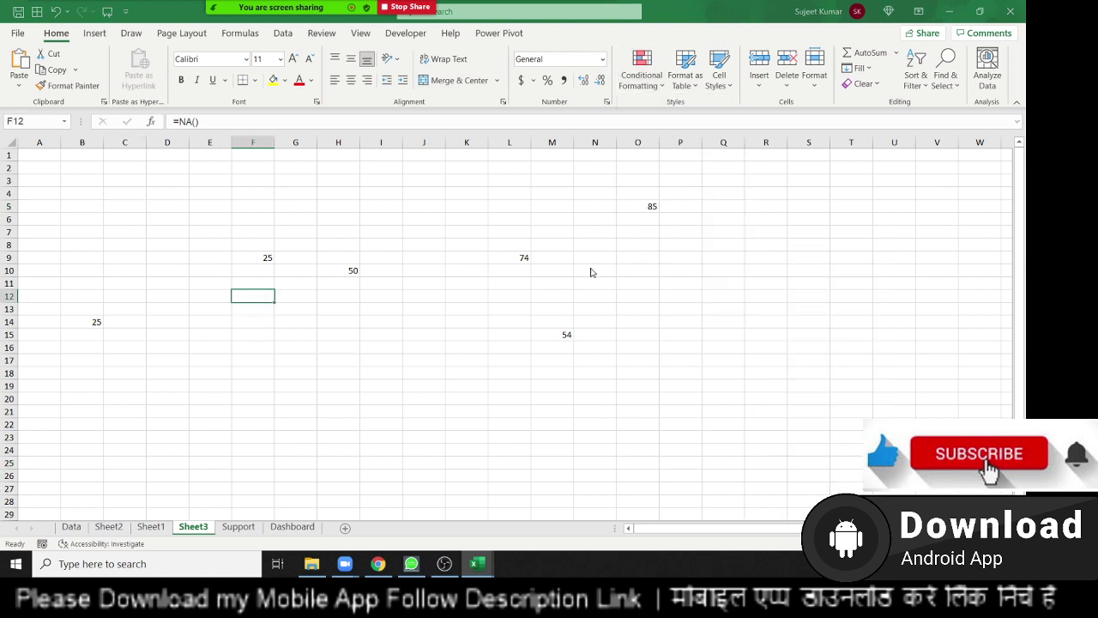
pyautogui.click(584, 60)
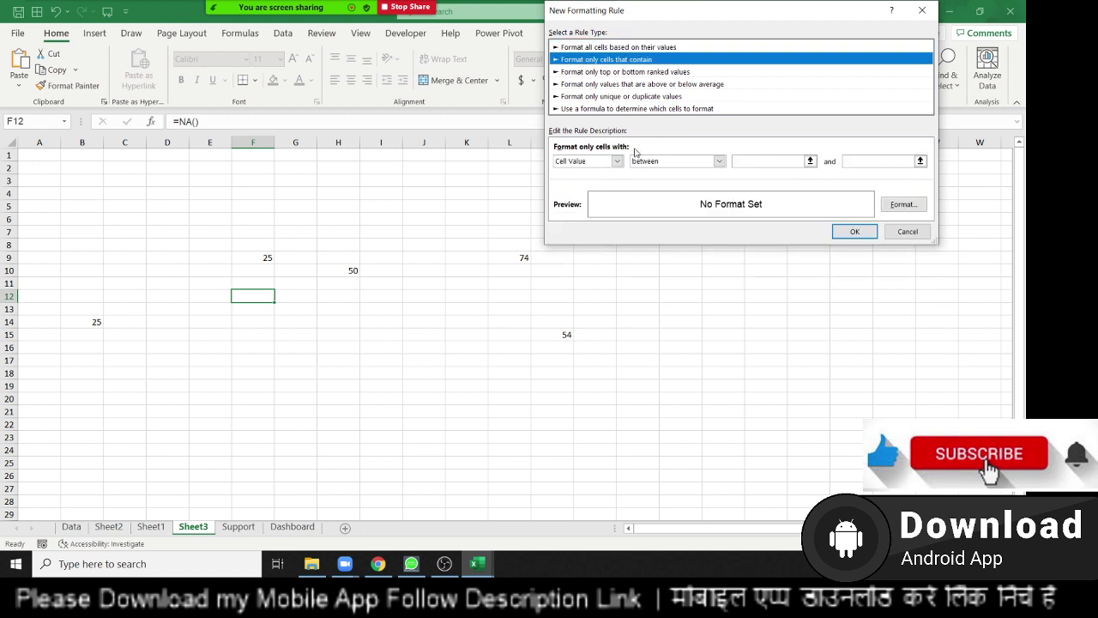
pyautogui.click(588, 161)
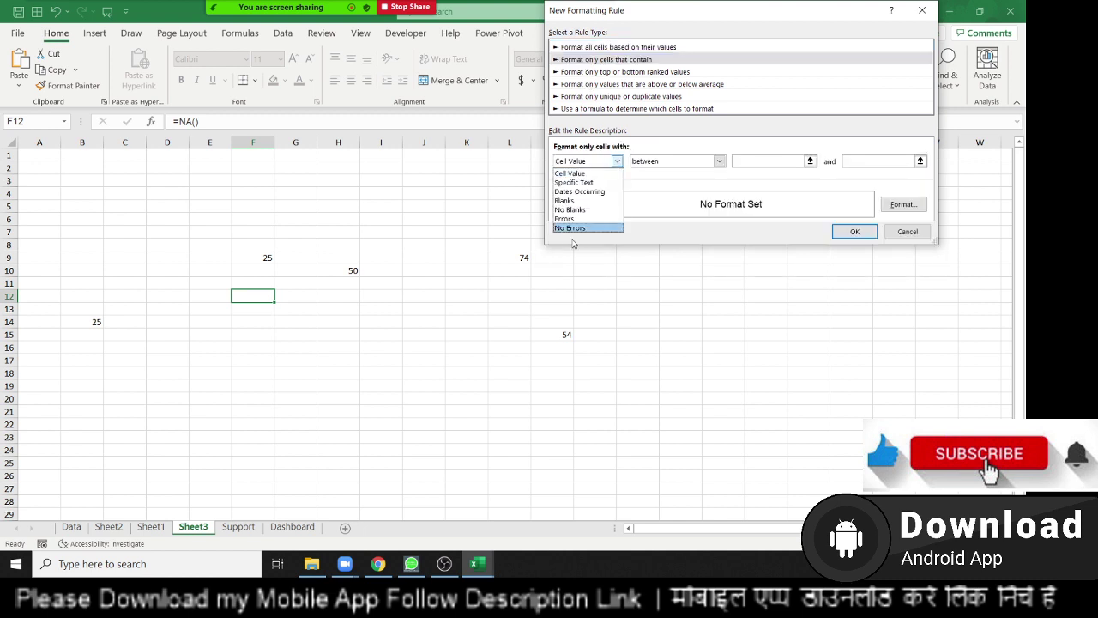
pyautogui.click(597, 76)
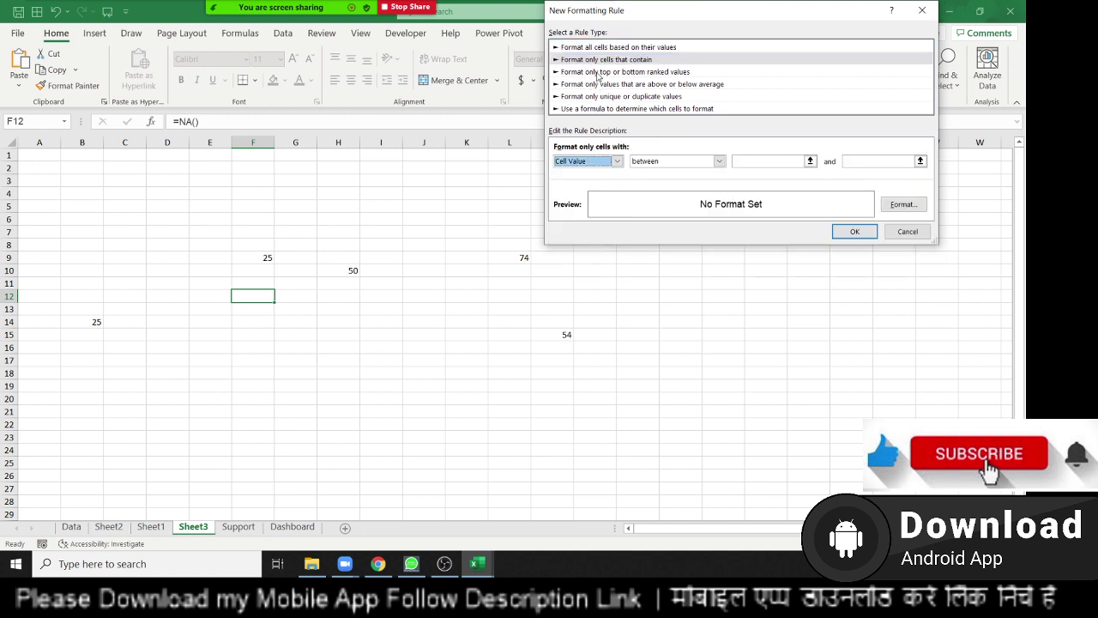
pyautogui.click(598, 74)
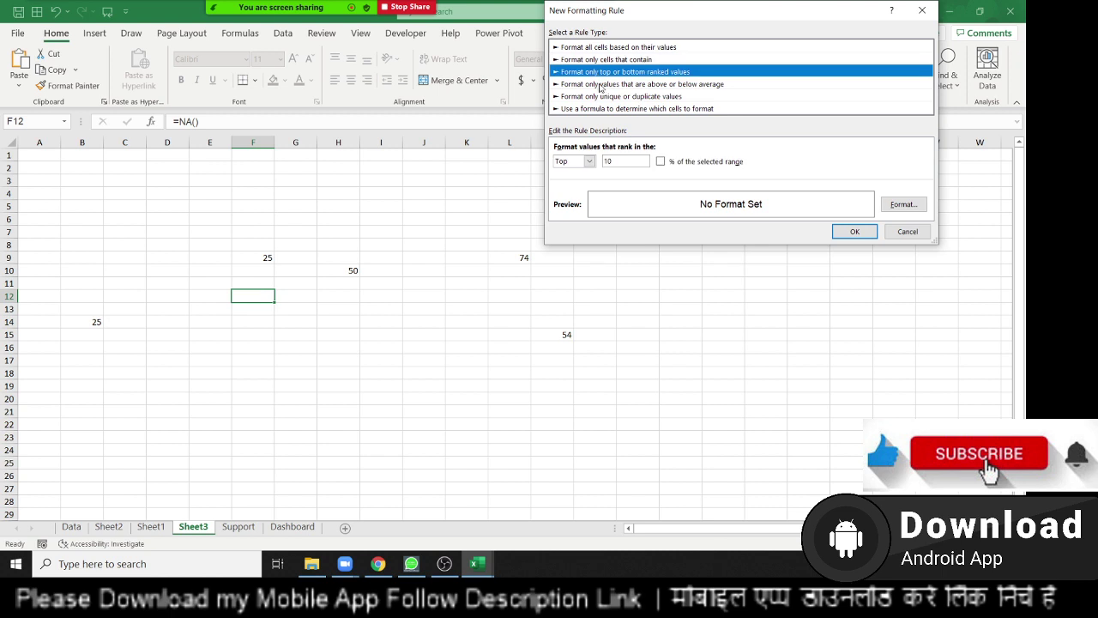
pyautogui.click(601, 85)
pyautogui.click(601, 97)
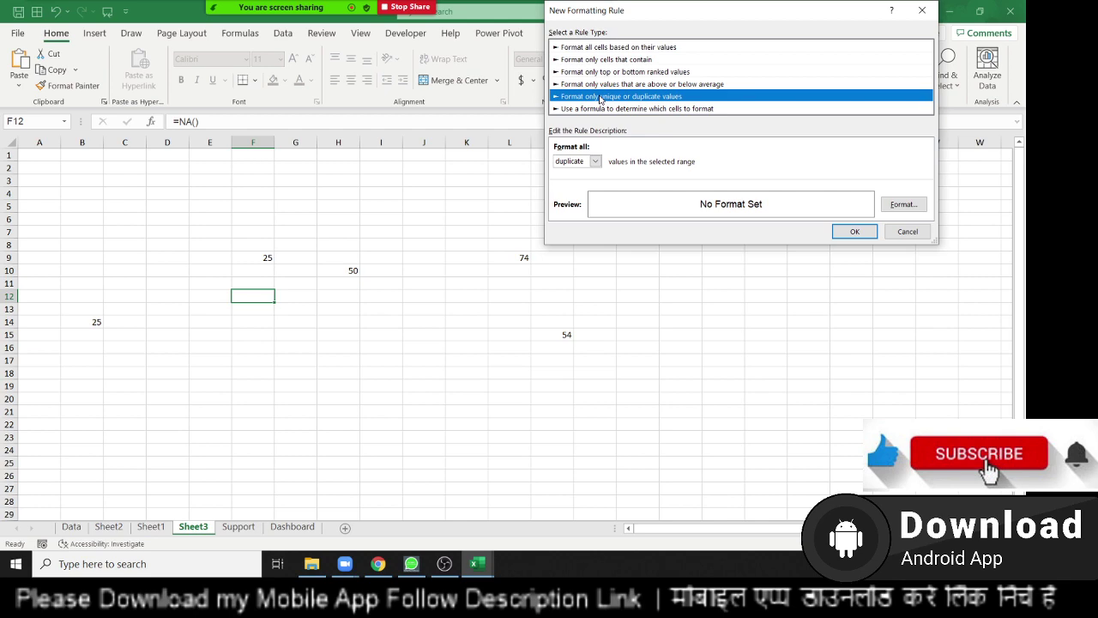
pyautogui.click(600, 109)
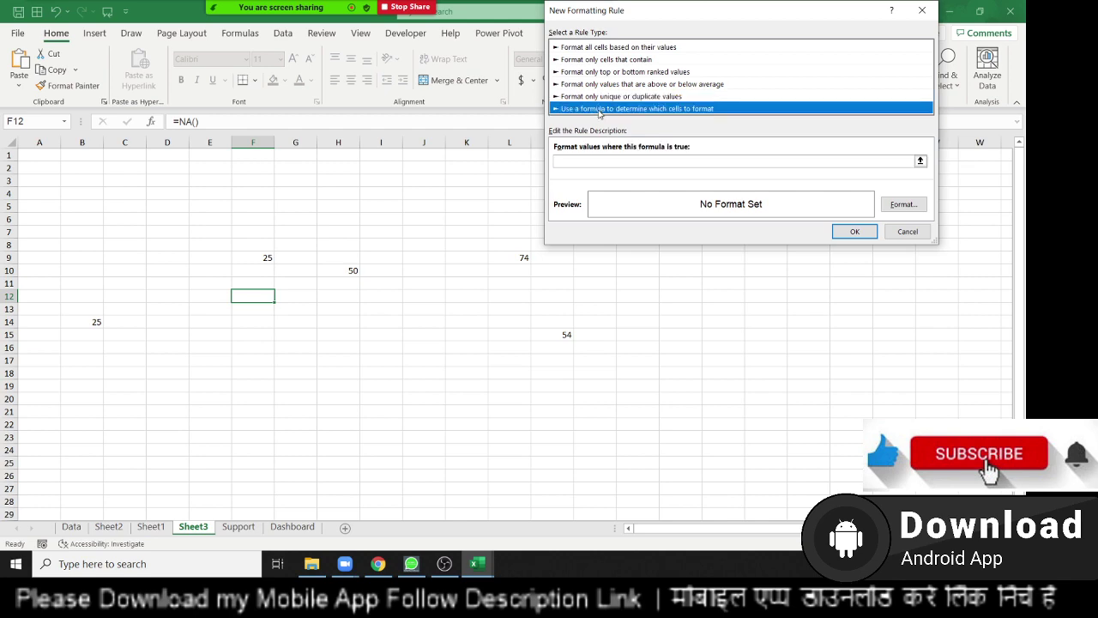
pyautogui.press('Escape')
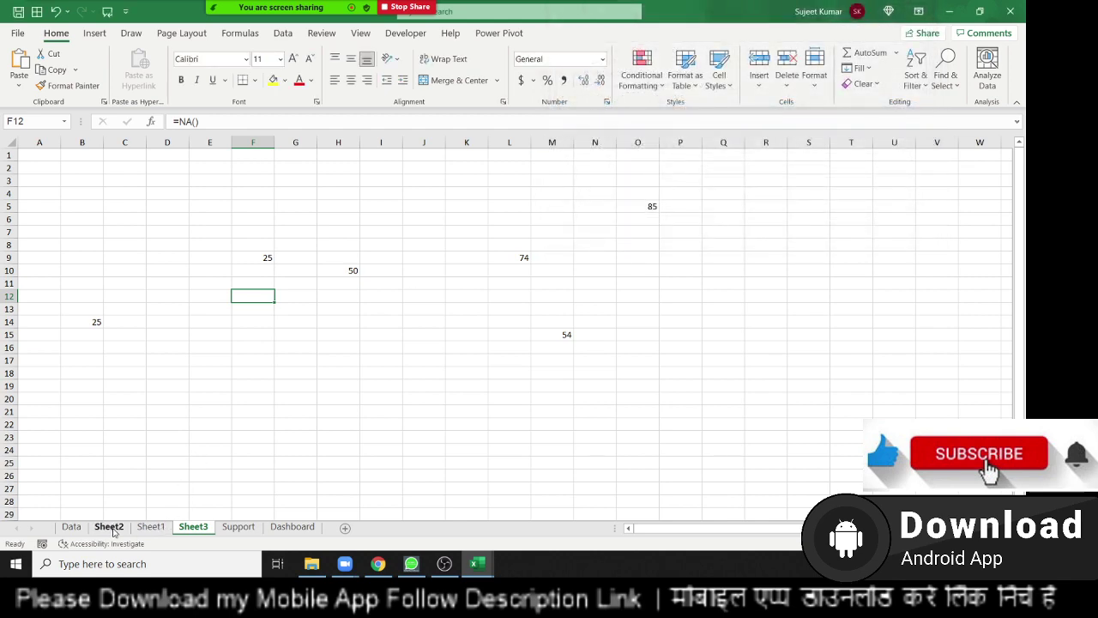
# Step: Go to the Data sheet and inspect the column B dates and the GTotal value in N2
pyautogui.click(72, 526)
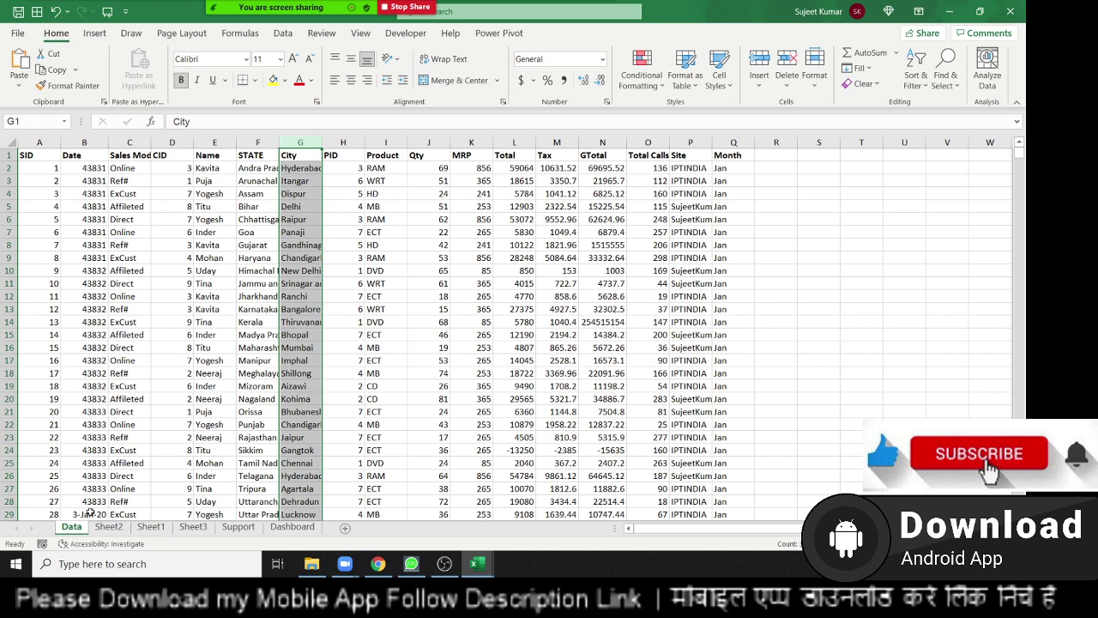
pyautogui.click(93, 180)
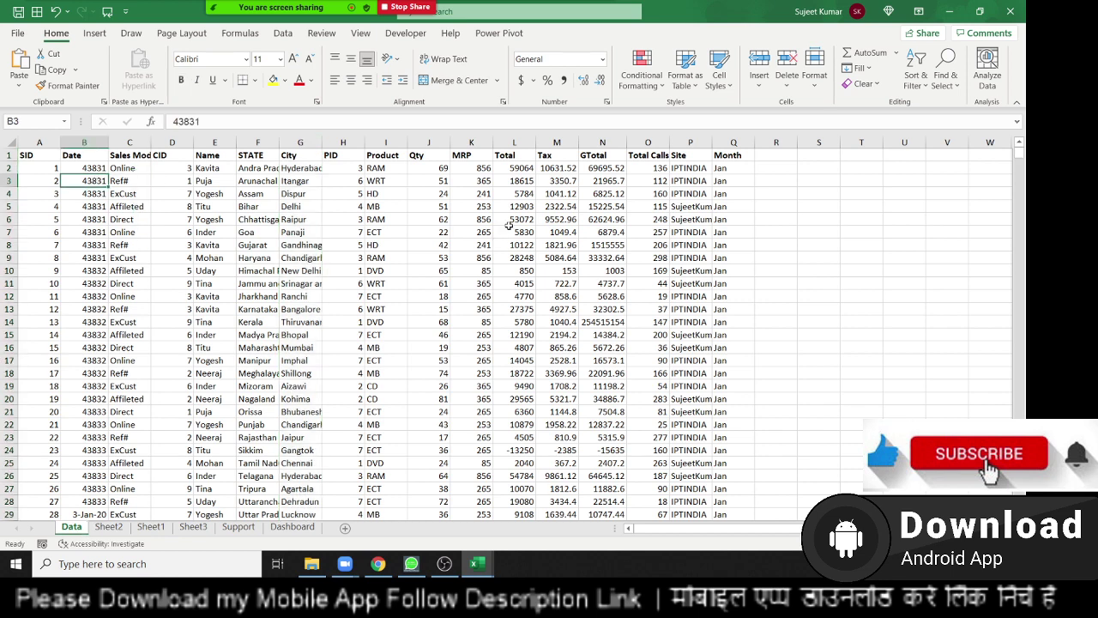
pyautogui.click(50, 168)
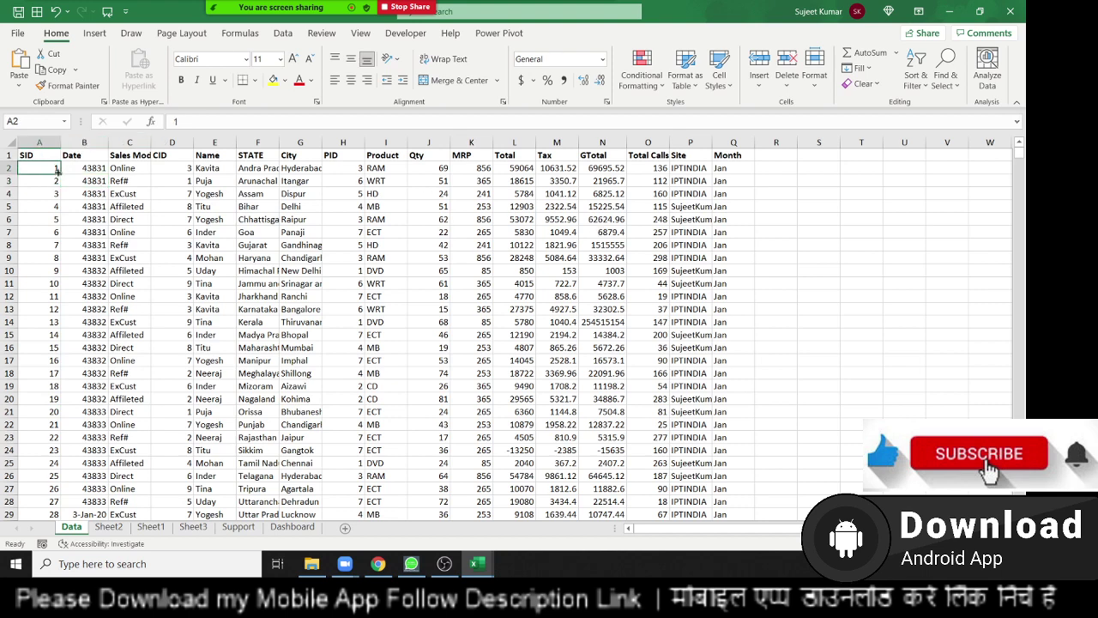
pyautogui.moveTo(53, 170); pyautogui.dragTo(737, 165)
pyautogui.click(592, 164)
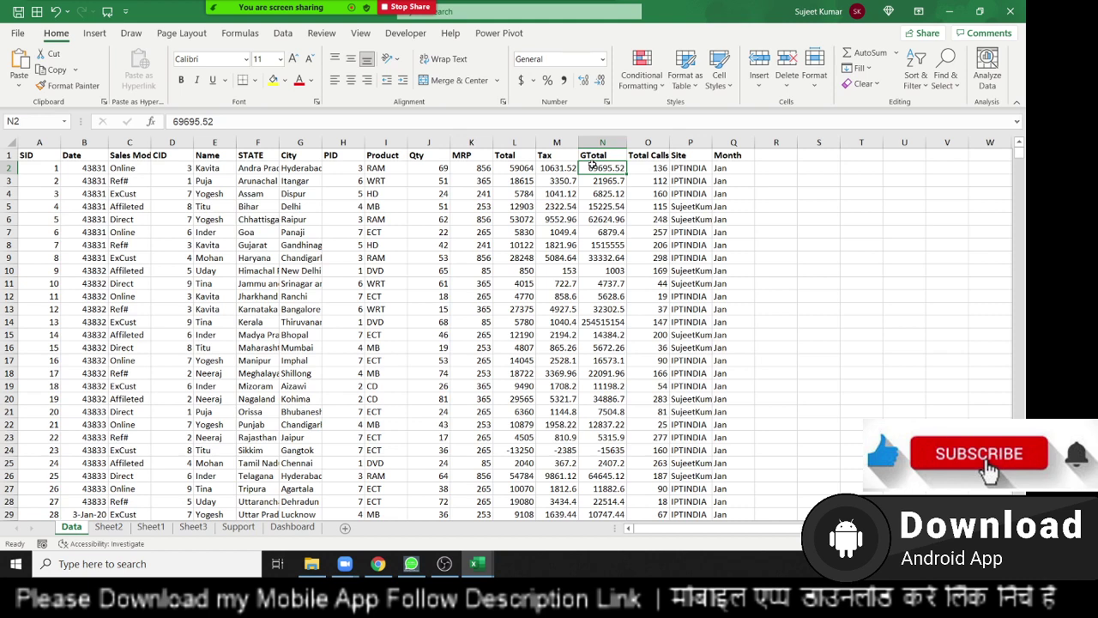
pyautogui.click(39, 172)
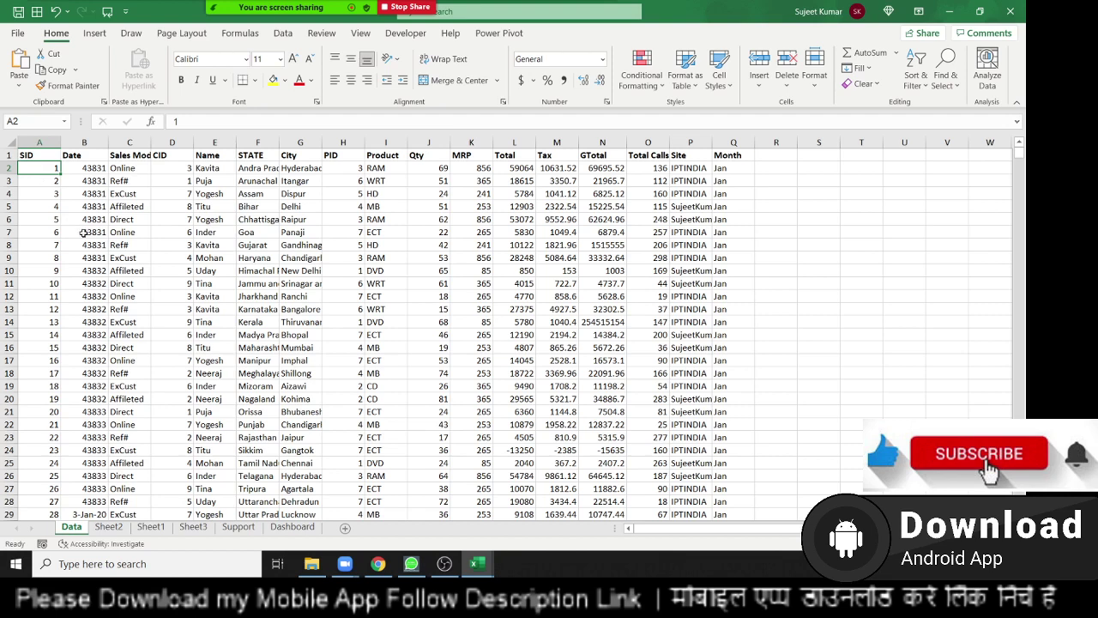
pyautogui.click(82, 232)
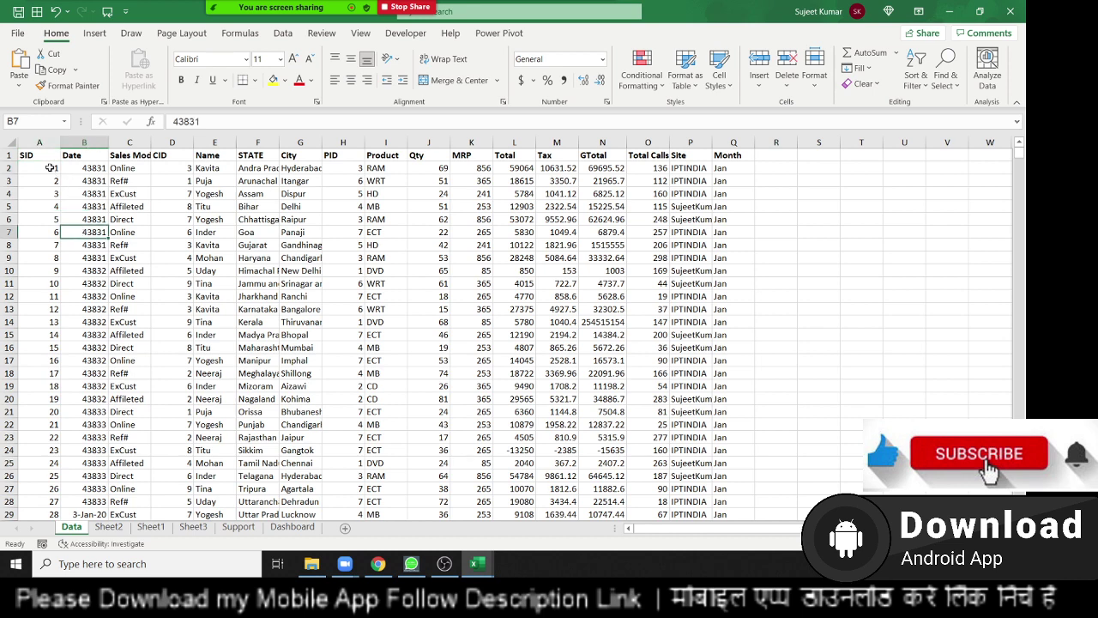
pyautogui.click(51, 167)
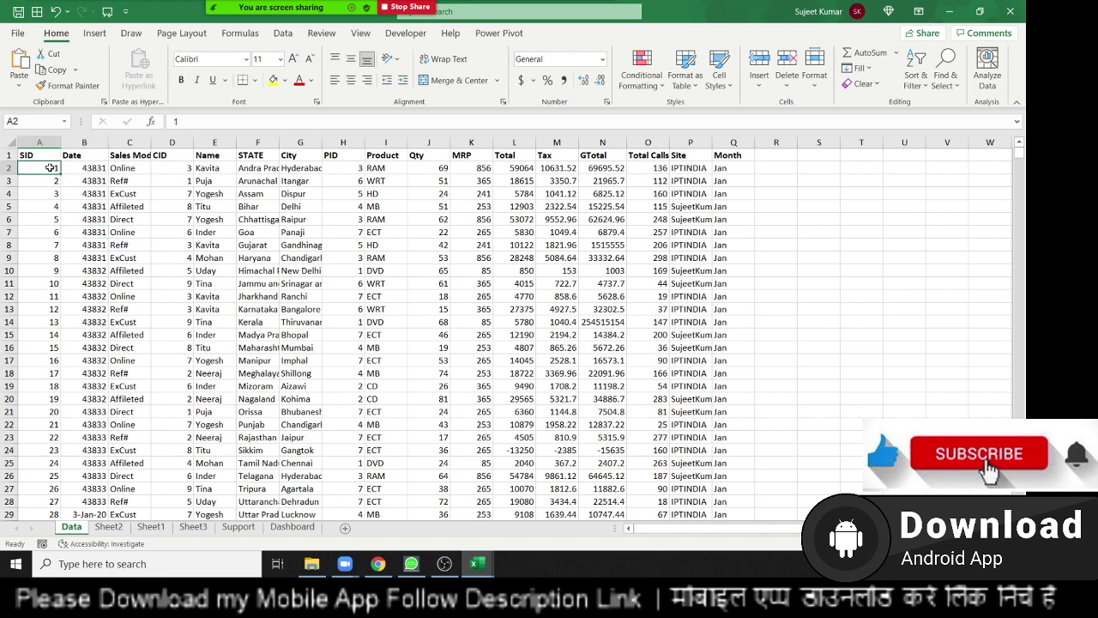
pyautogui.click(120, 529)
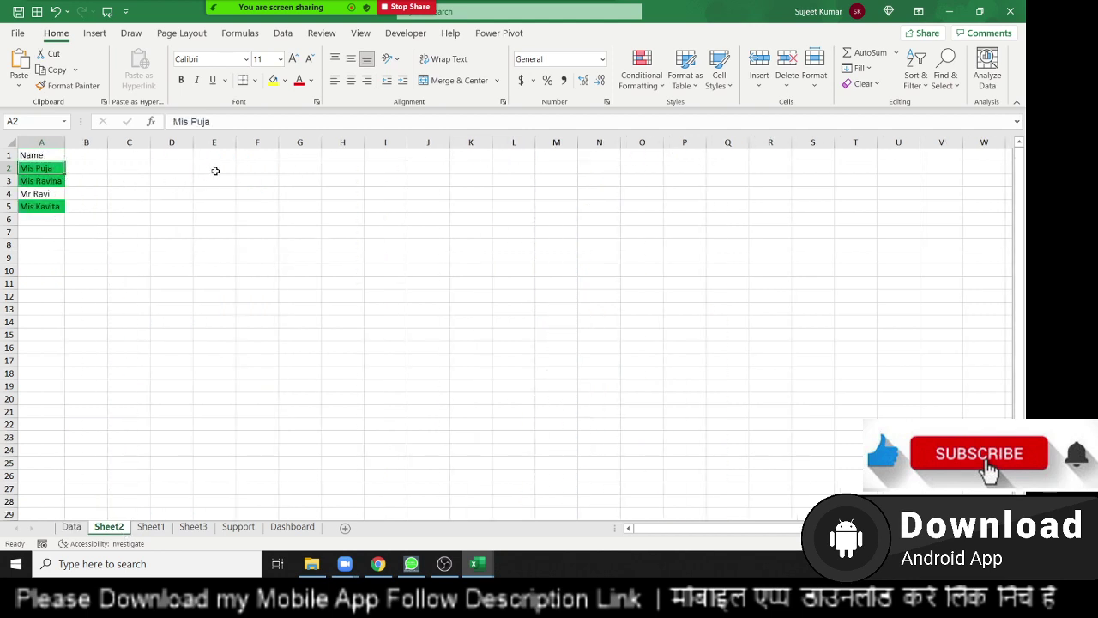
pyautogui.click(287, 170)
pyautogui.moveTo(36, 170); pyautogui.dragTo(51, 230)
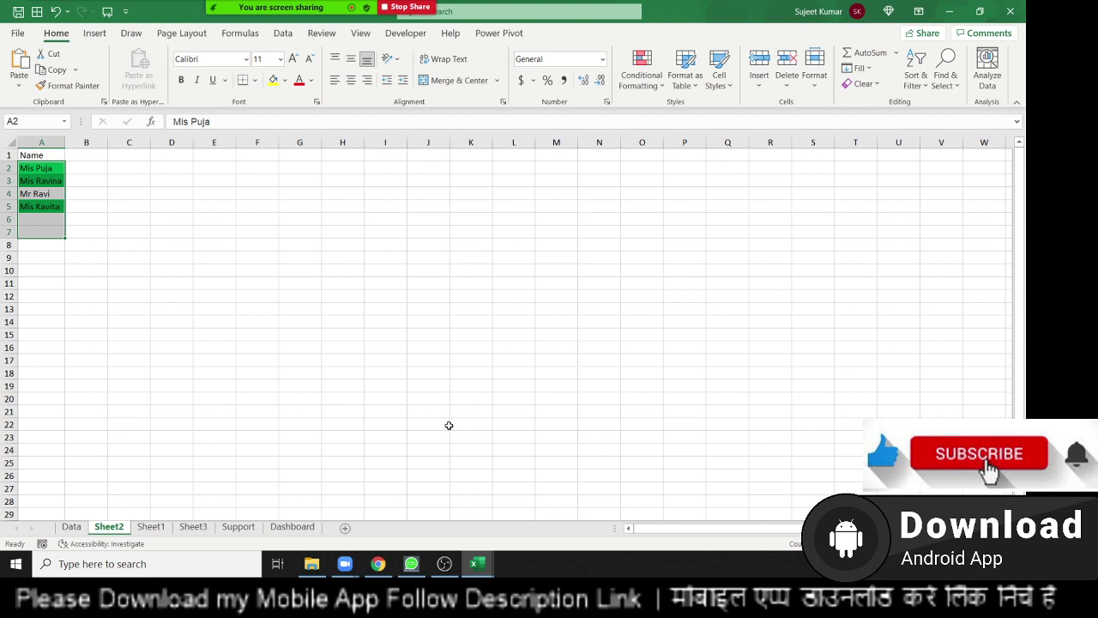
pyautogui.click(71, 527)
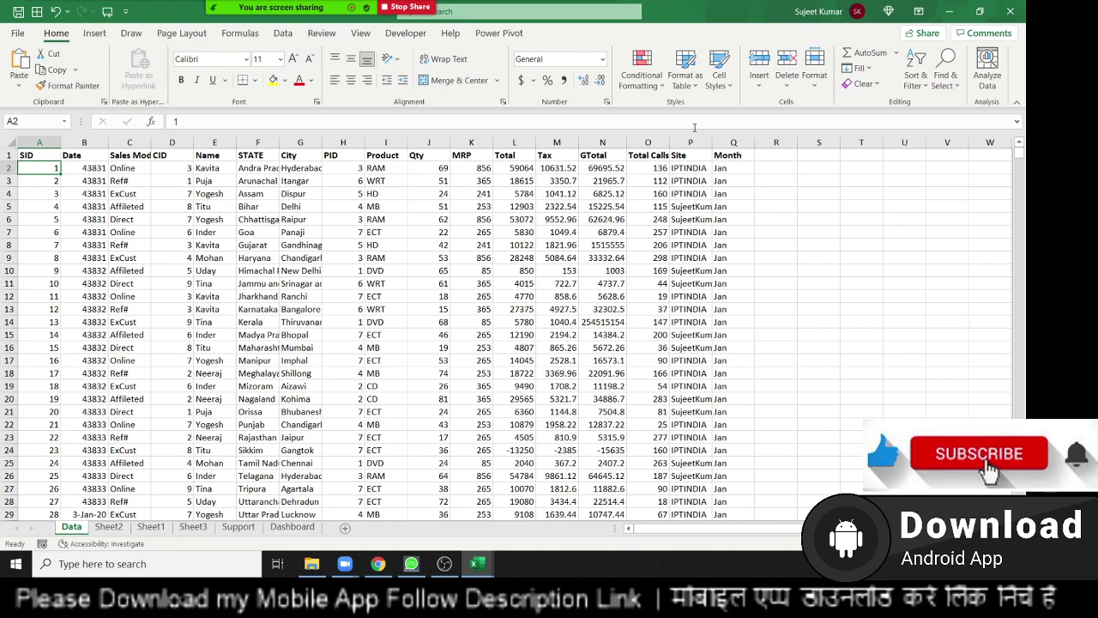
# Step: Create a formula-based rule for A2 reading =$N2*10%>5000, with the row reference made relative
pyautogui.click(660, 83)
pyautogui.click(665, 268)
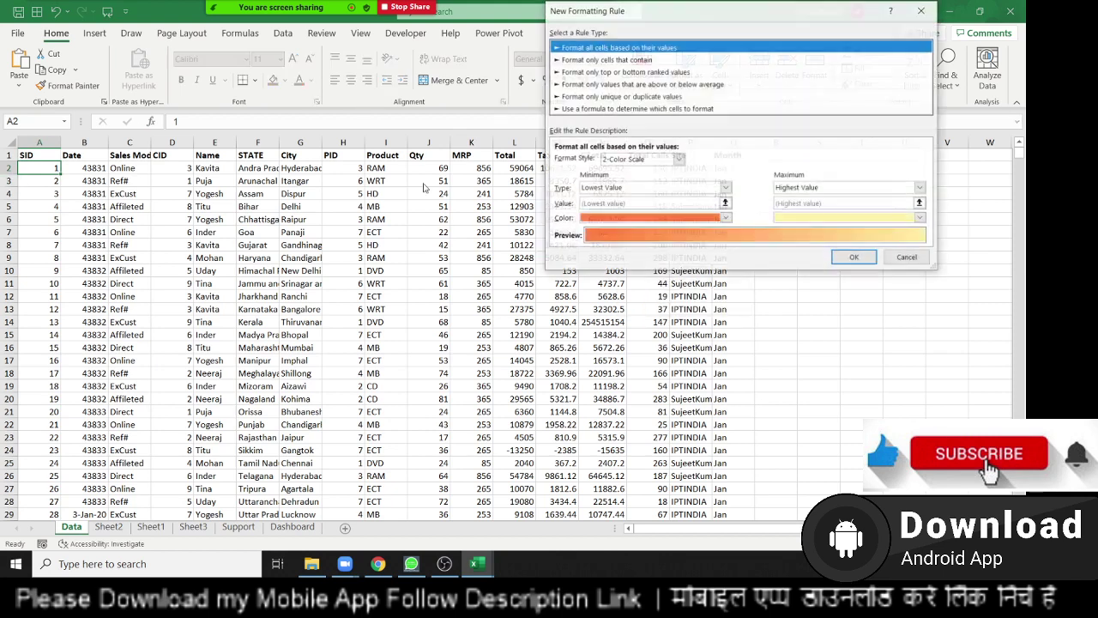
pyautogui.click(607, 109)
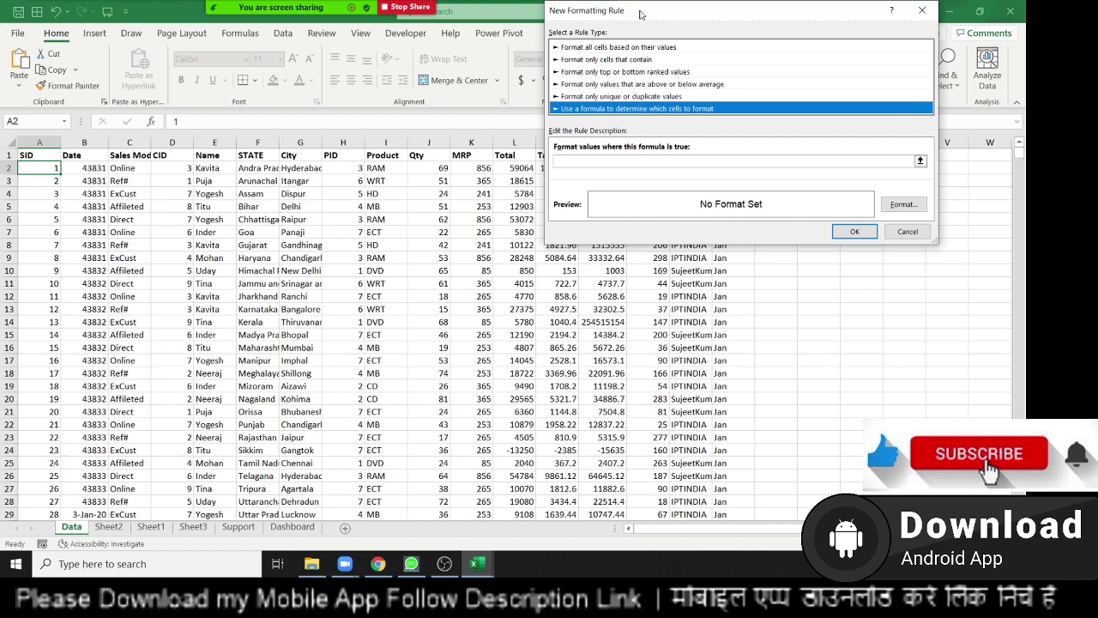
pyautogui.moveTo(639, 15); pyautogui.dragTo(351, 221)
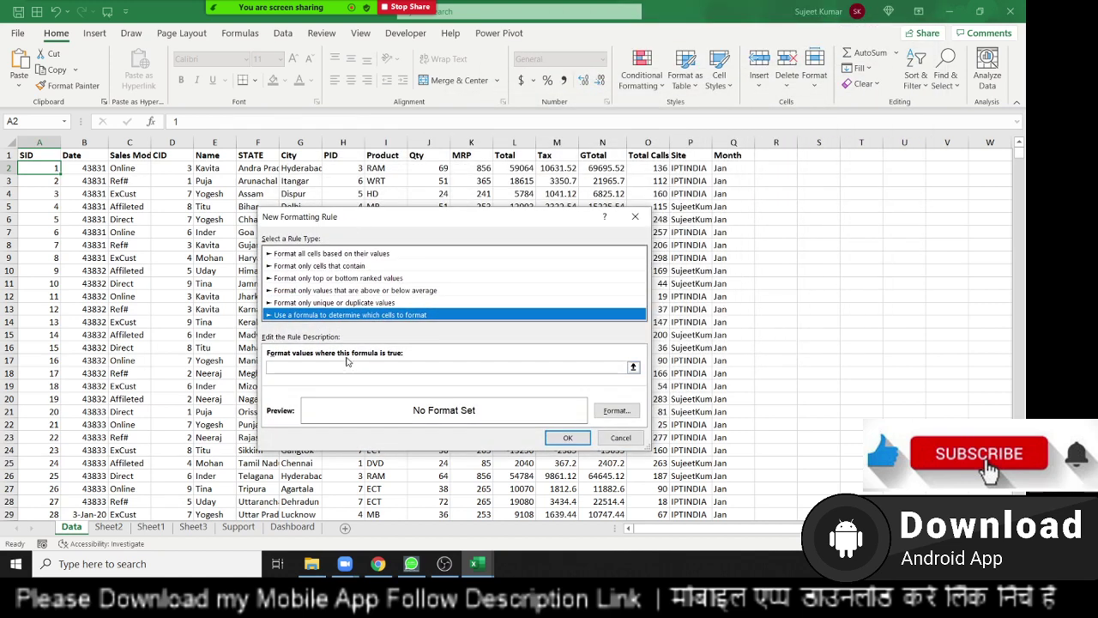
pyautogui.click(314, 369)
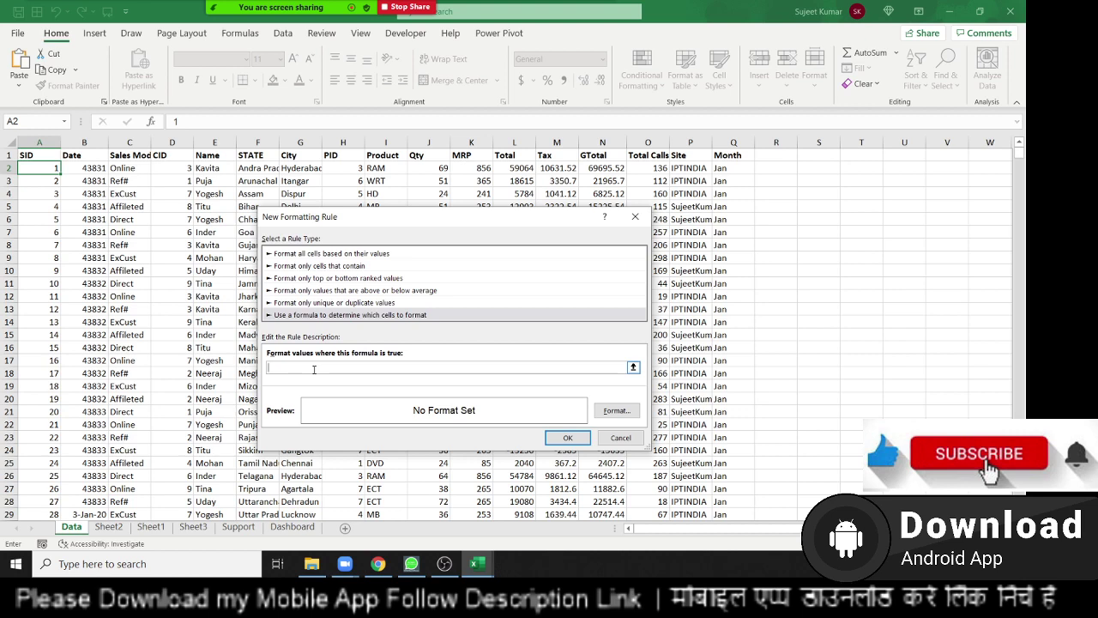
pyautogui.write('=')
pyautogui.click(617, 170)
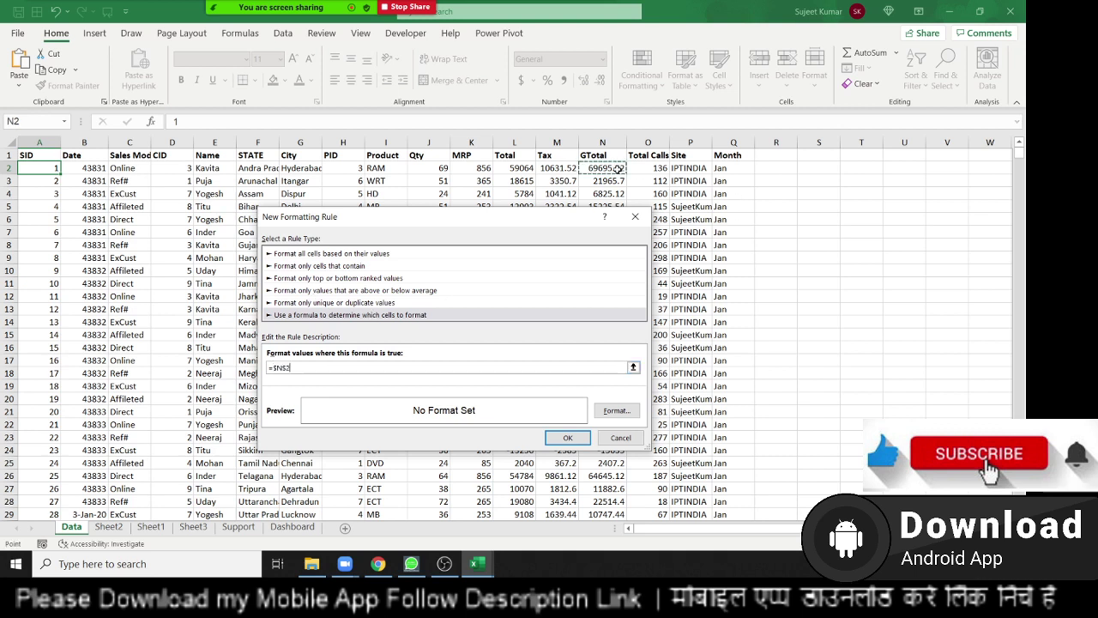
pyautogui.write('*10')
pyautogui.write('%>')
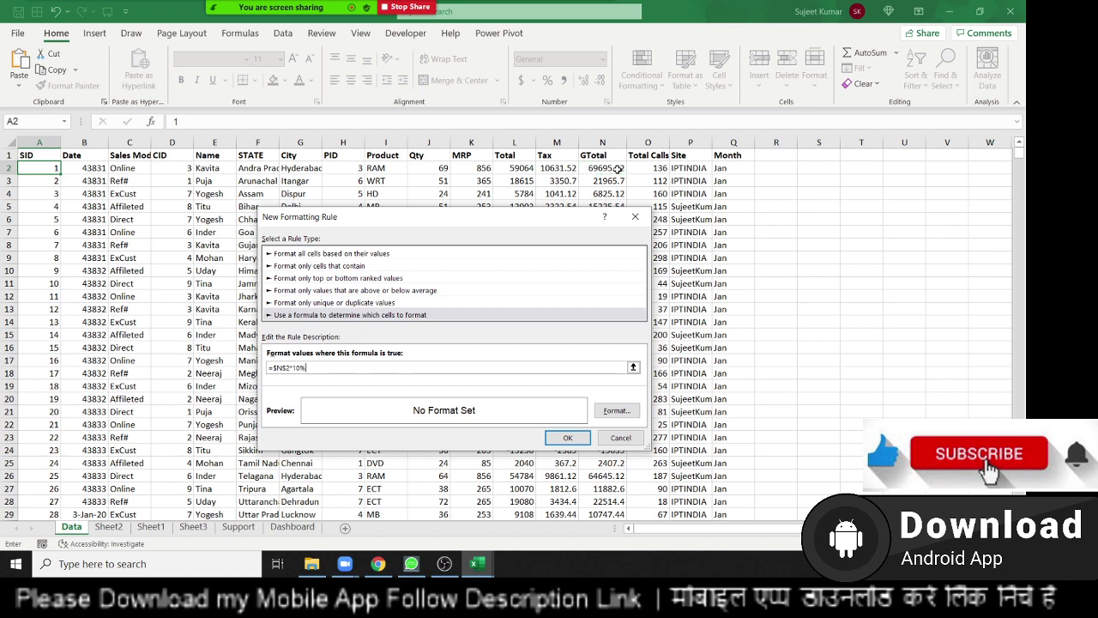
pyautogui.write('5000')
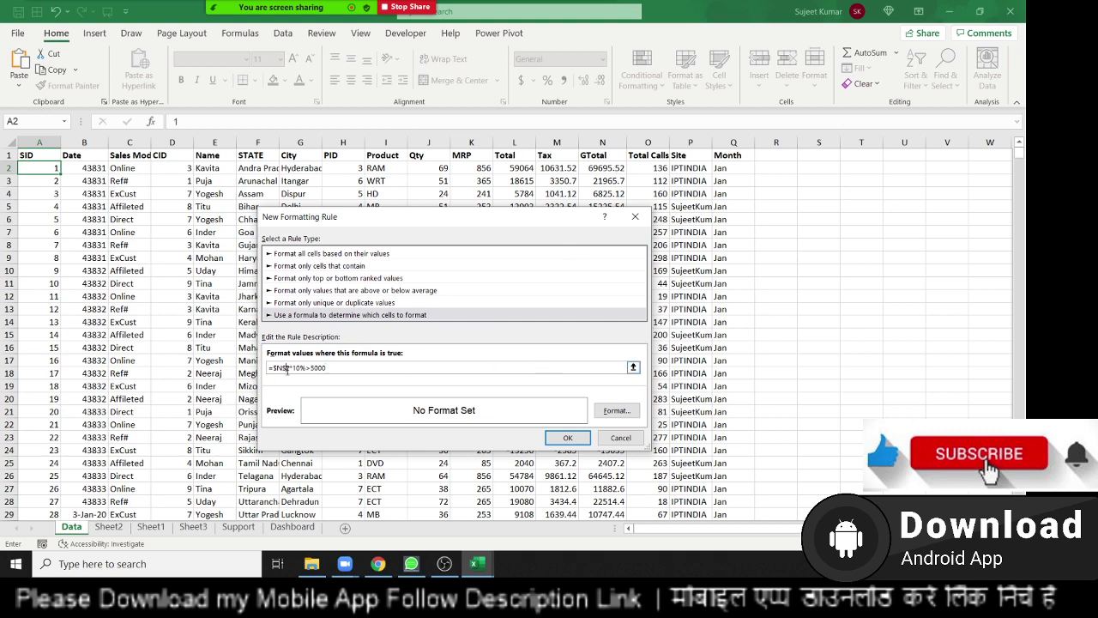
pyautogui.moveTo(274, 367); pyautogui.dragTo(290, 368)
pyautogui.click(285, 368)
pyautogui.press('BackSpace')
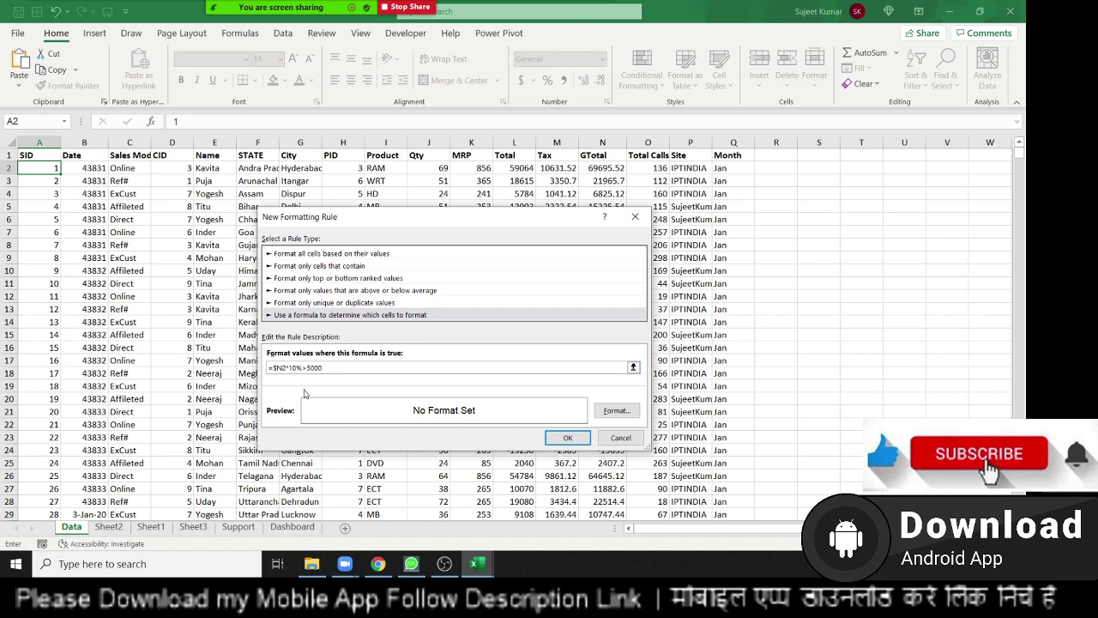
# Step: Give the rule a green fill and save it, turning A2 green
pyautogui.click(623, 412)
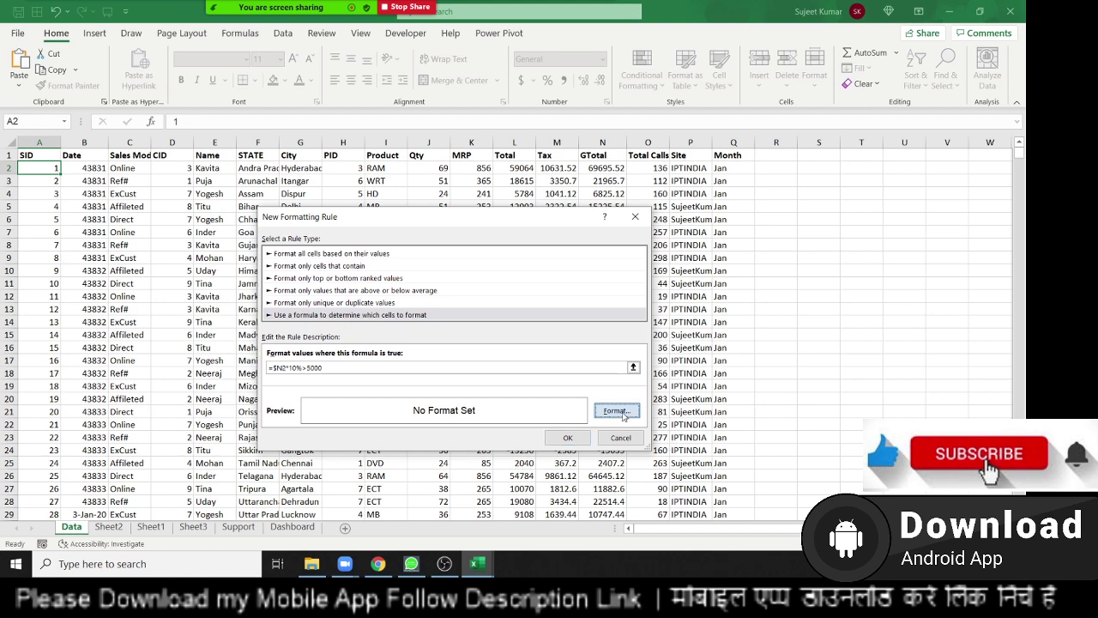
pyautogui.click(718, 35)
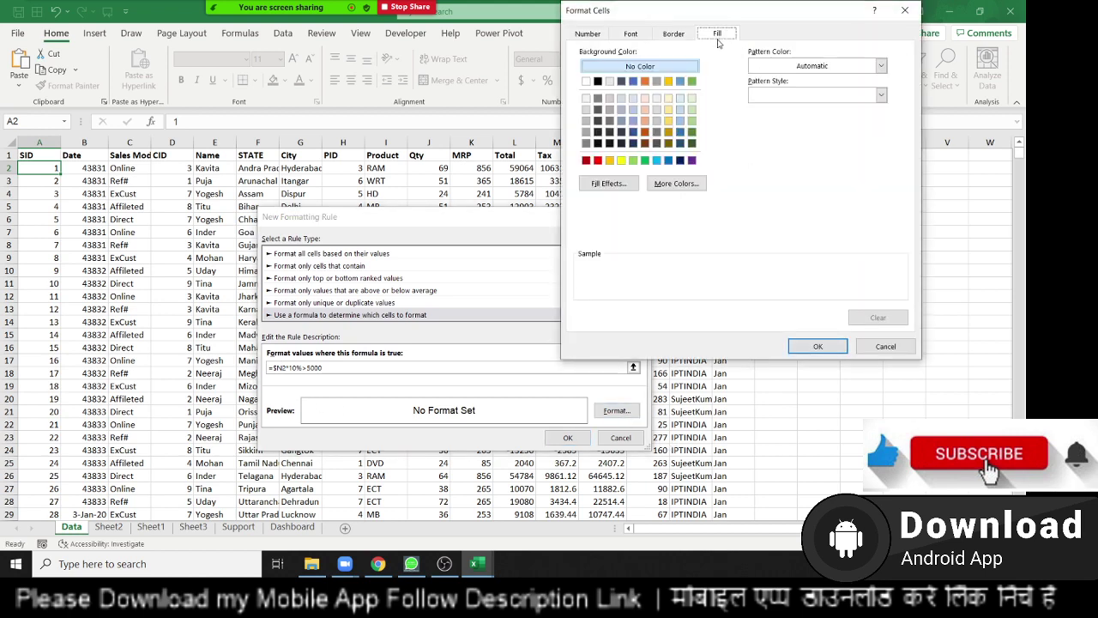
pyautogui.click(645, 160)
pyautogui.click(818, 345)
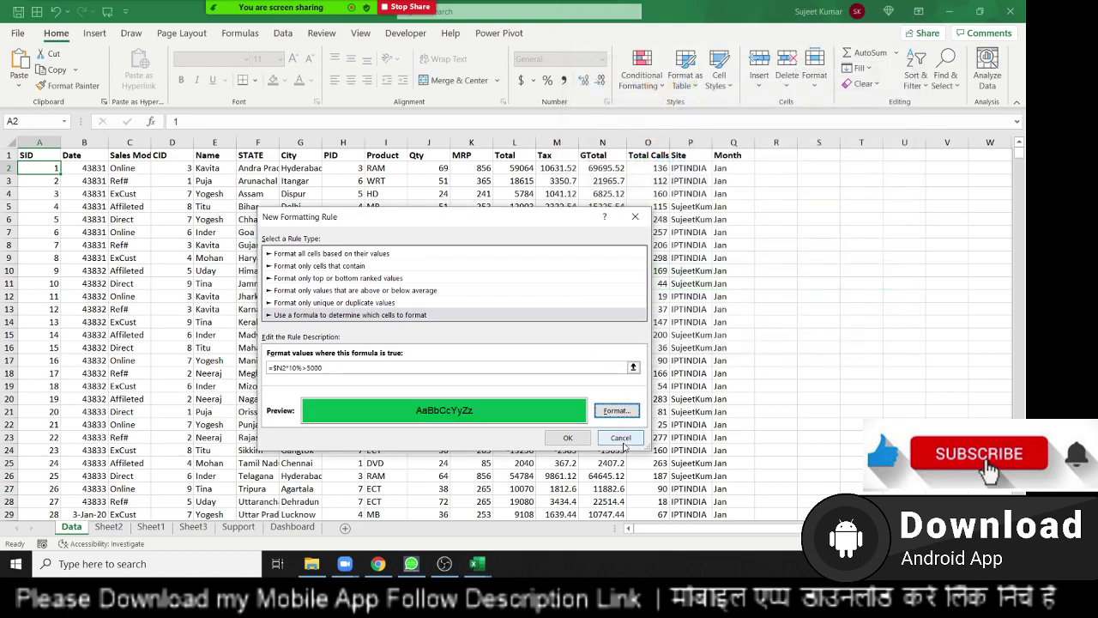
pyautogui.click(568, 437)
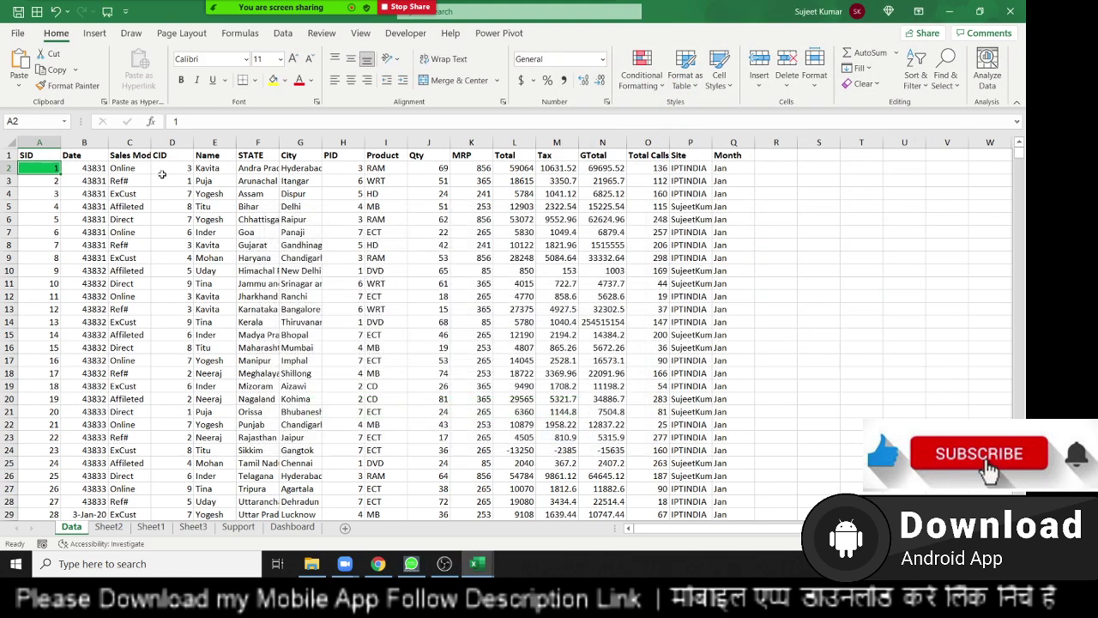
# Step: Format-paint A2's green rule over A2:Q29, then insert a blank Sheet4
pyautogui.click(72, 90)
pyautogui.moveTo(609, 268); pyautogui.dragTo(708, 483)
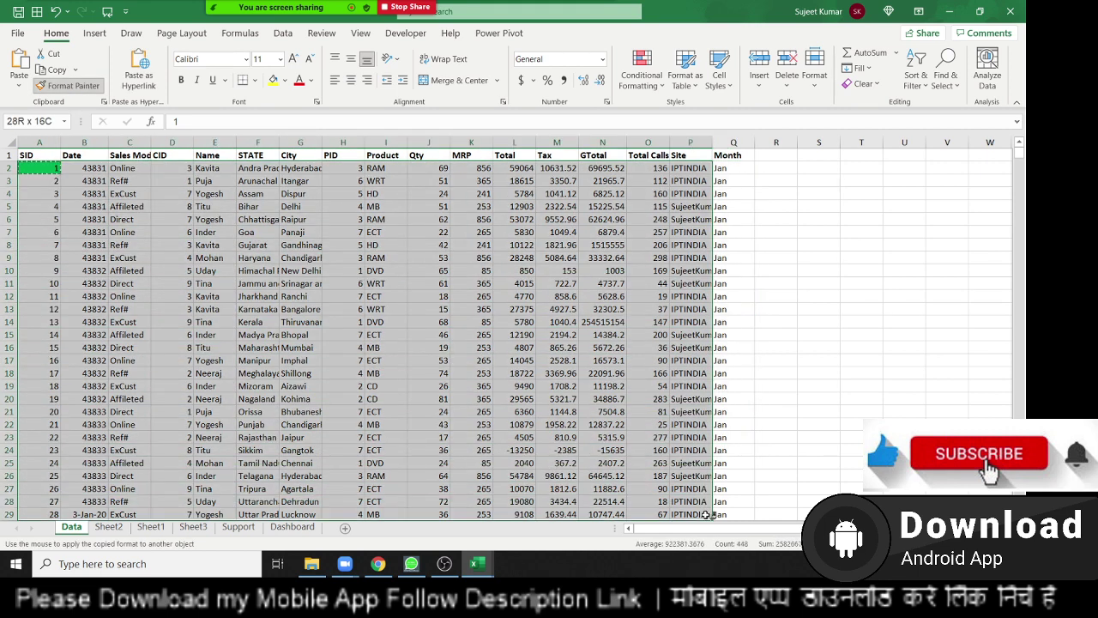
pyautogui.moveTo(709, 483); pyautogui.dragTo(738, 515)
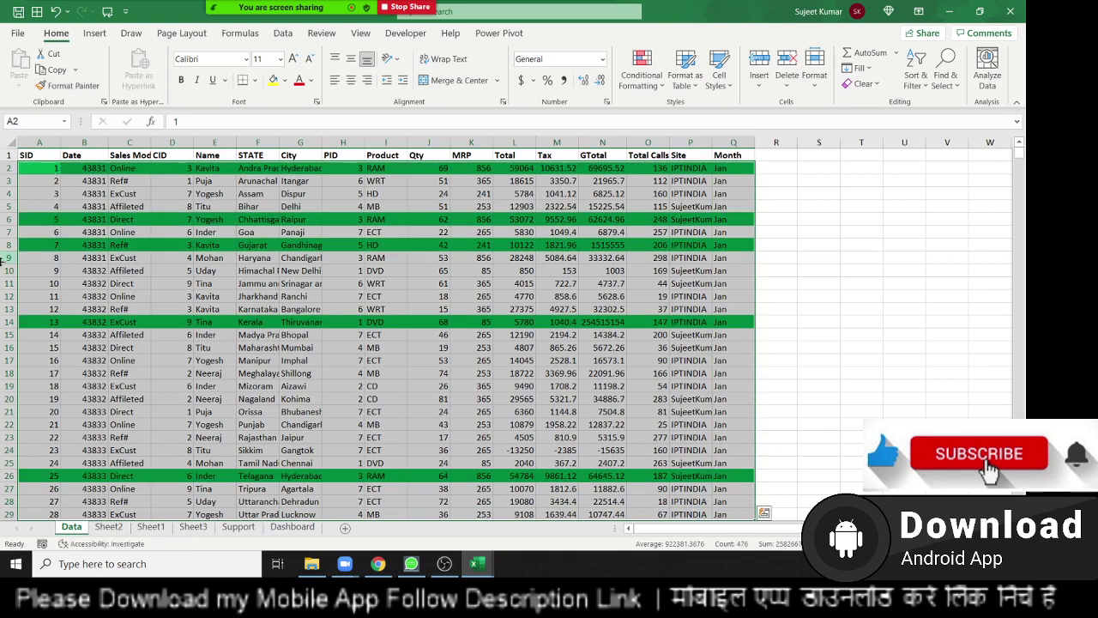
pyautogui.click(34, 245)
pyautogui.moveTo(34, 244)
pyautogui.mouseDown()
pyautogui.moveTo(723, 243)
pyautogui.moveTo(47, 221)
pyautogui.mouseUp()
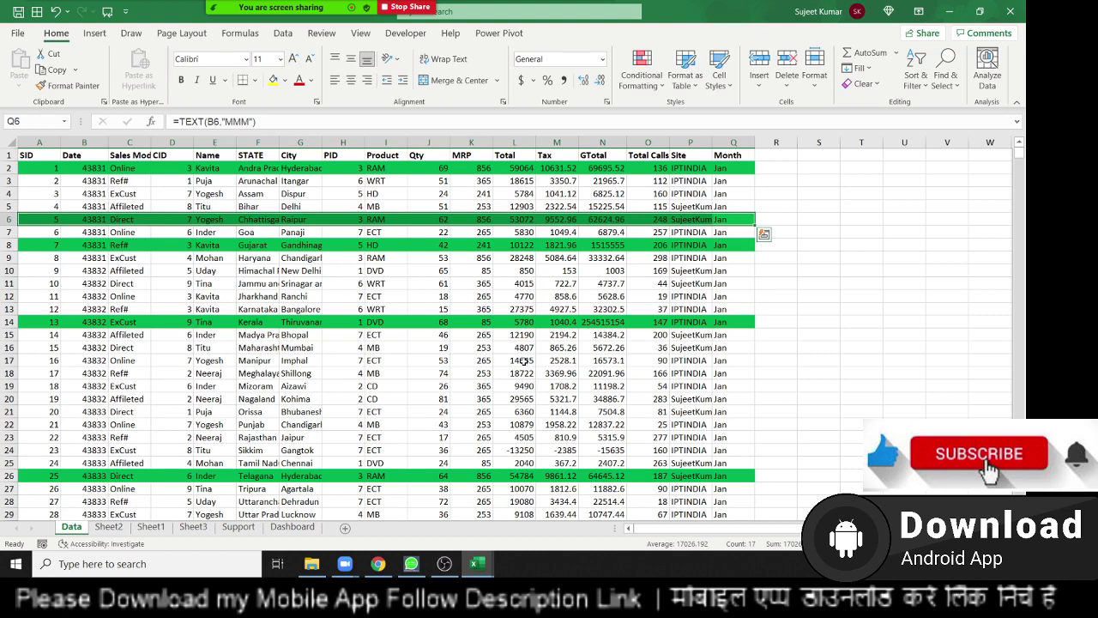
pyautogui.click(389, 413)
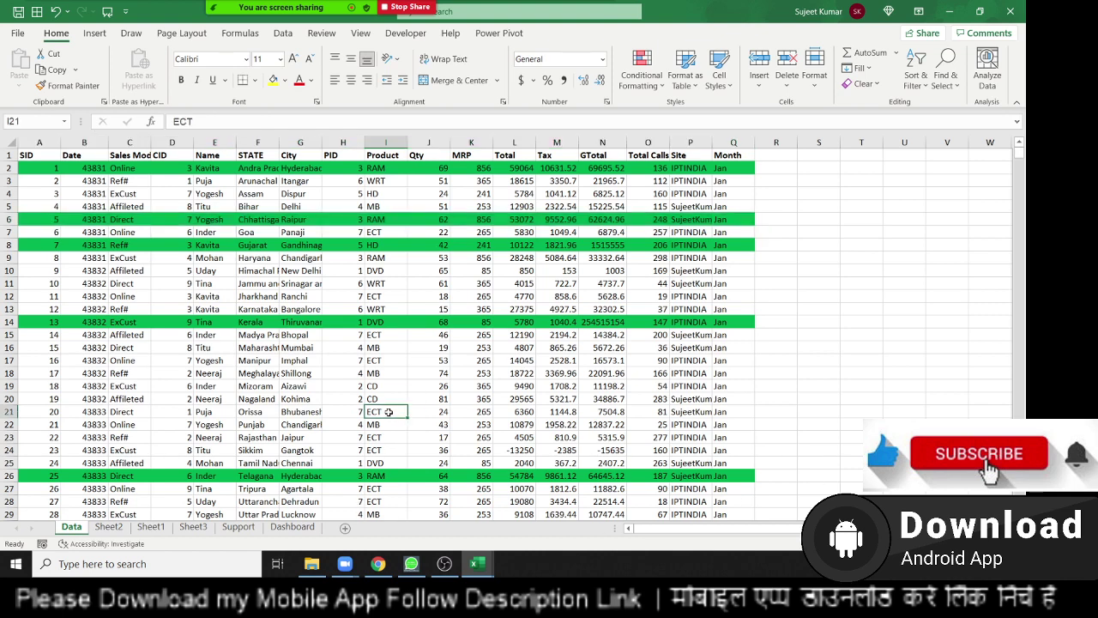
pyautogui.click(345, 529)
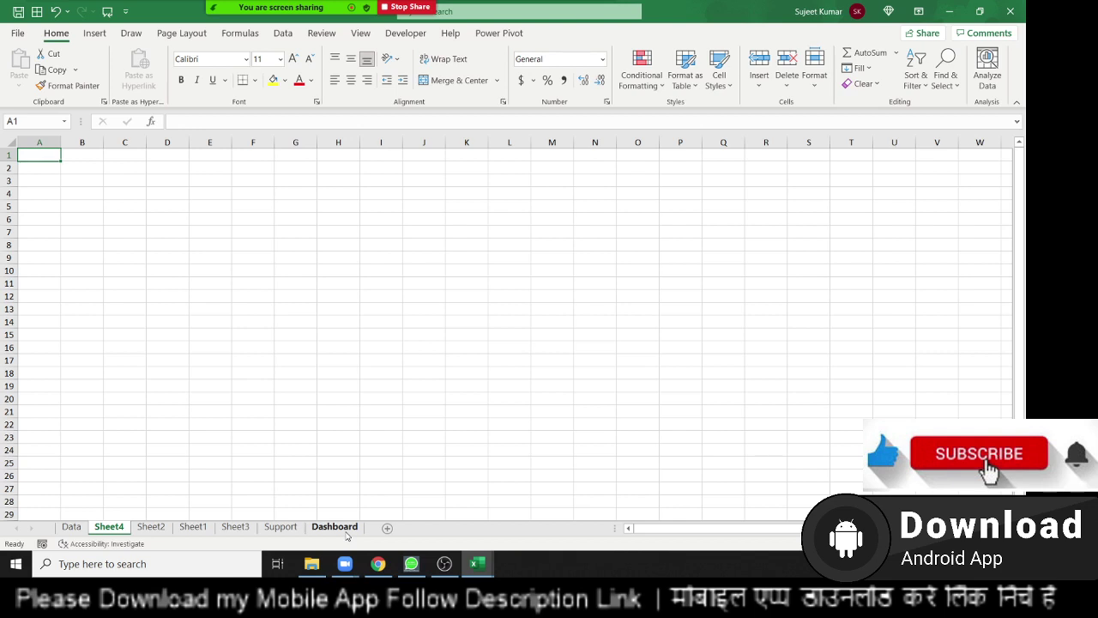
# Step: Enter the A/c heading in A1, a numeric account number in A2 and an SBI account text in A3
pyautogui.write('A/c')
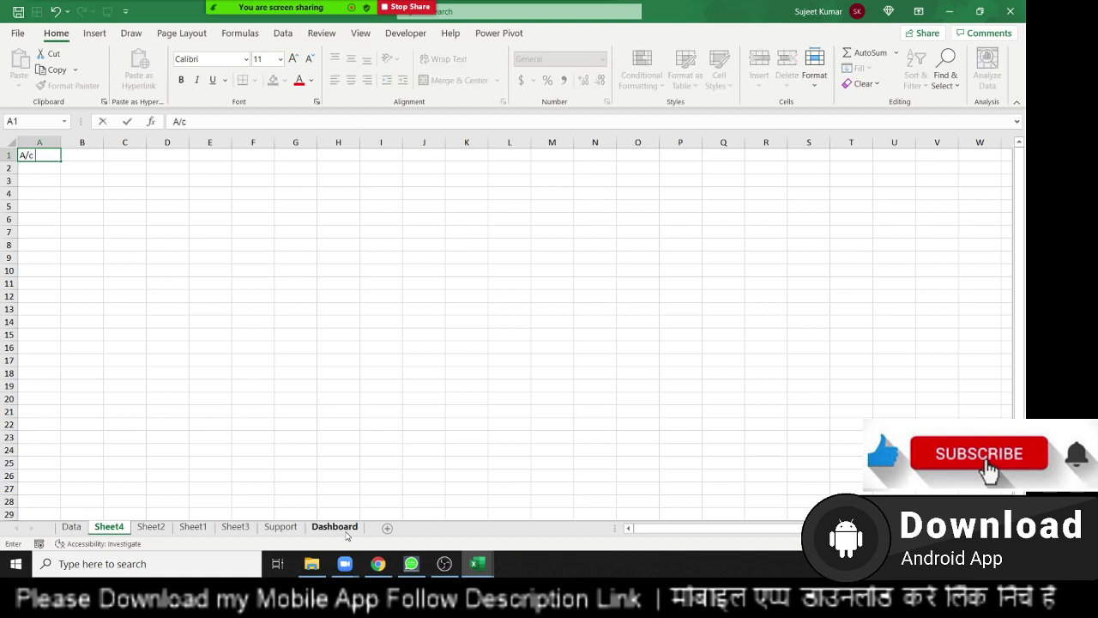
pyautogui.press('Return')
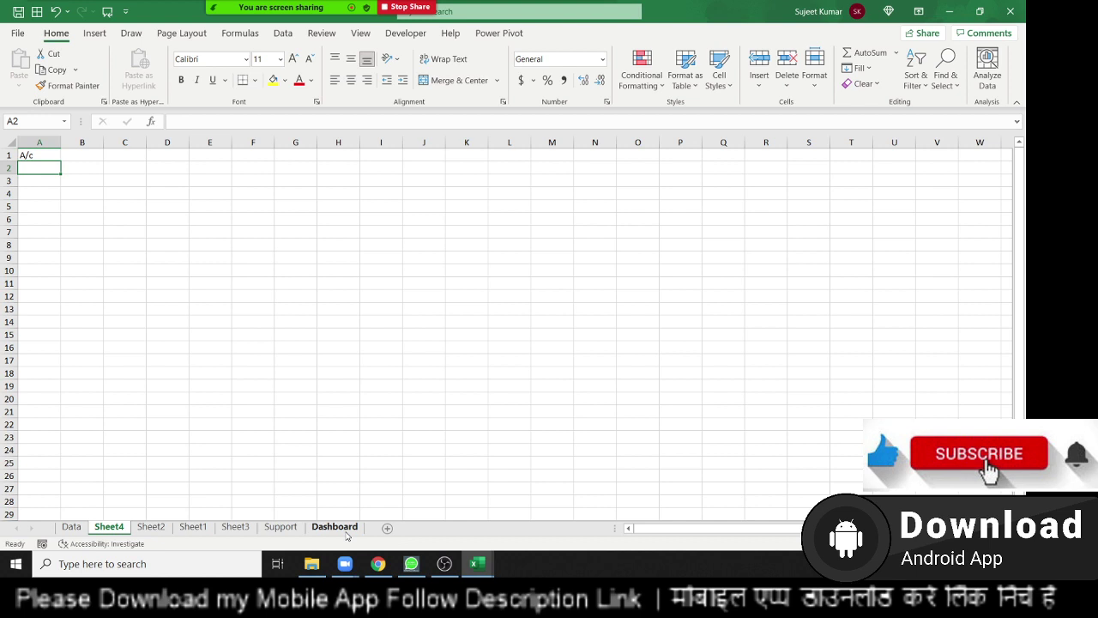
pyautogui.write('123654')
pyautogui.press('Return')
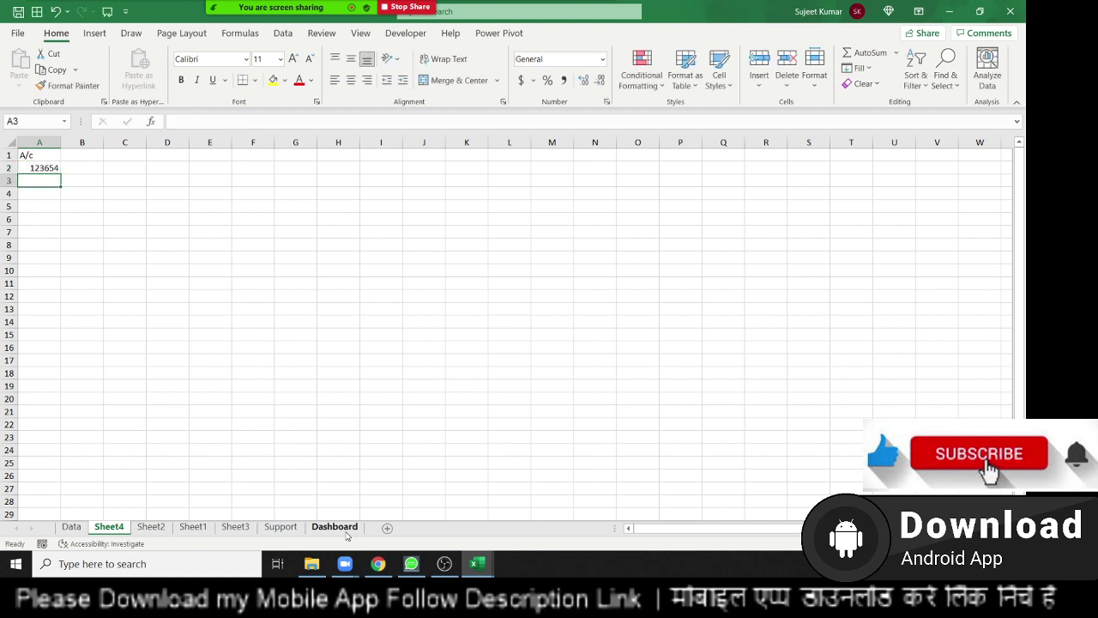
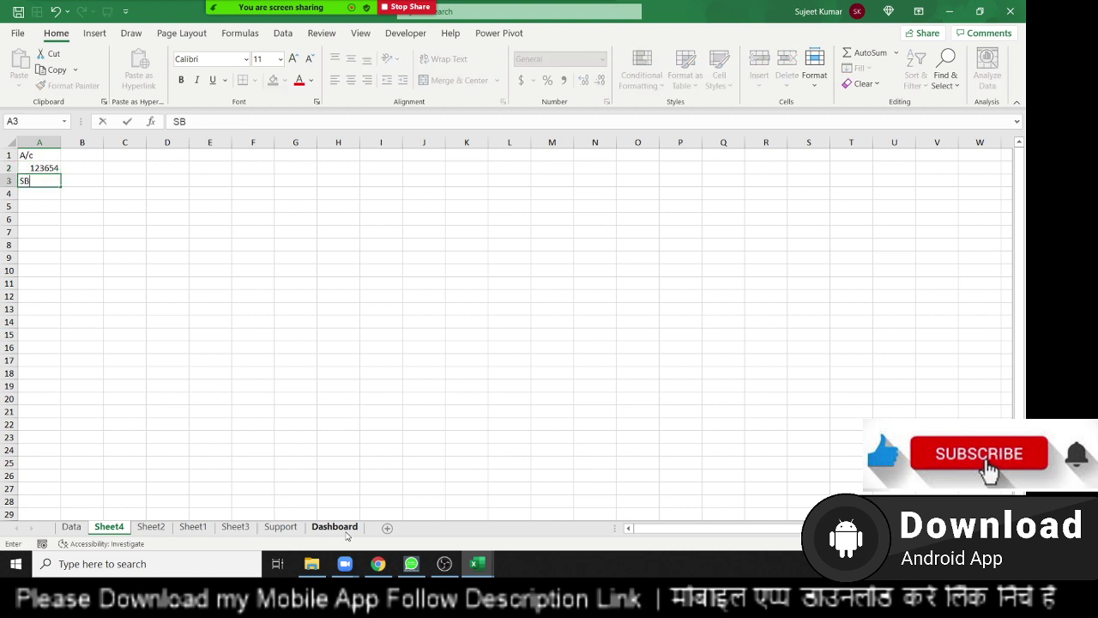
pyautogui.press('Return')
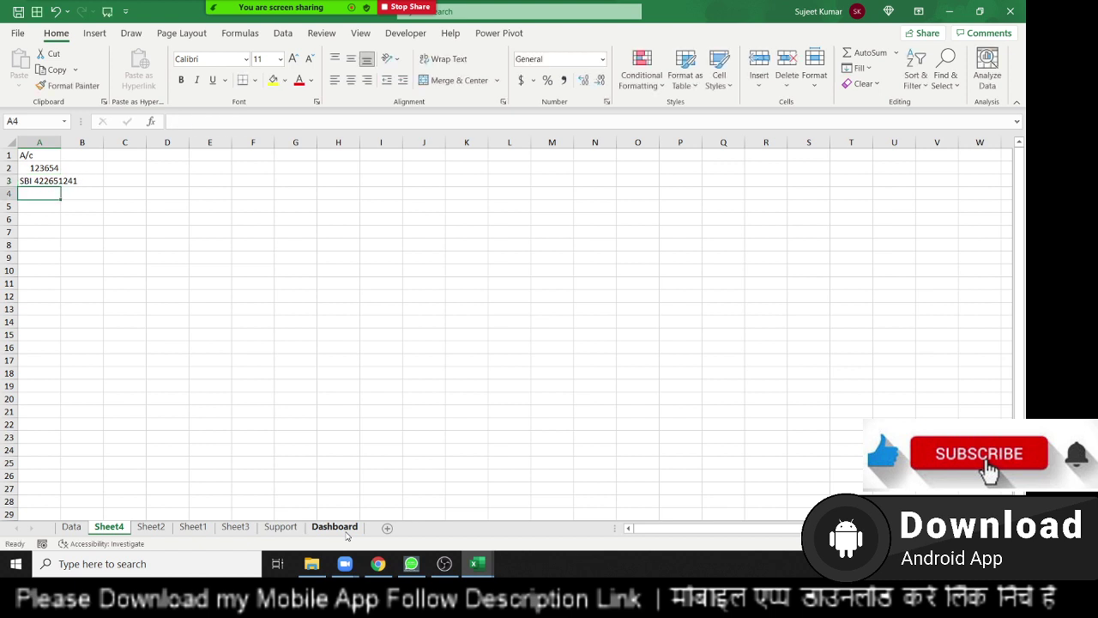
pyautogui.press('Up')
pyautogui.hotkey('shift', 'Down')
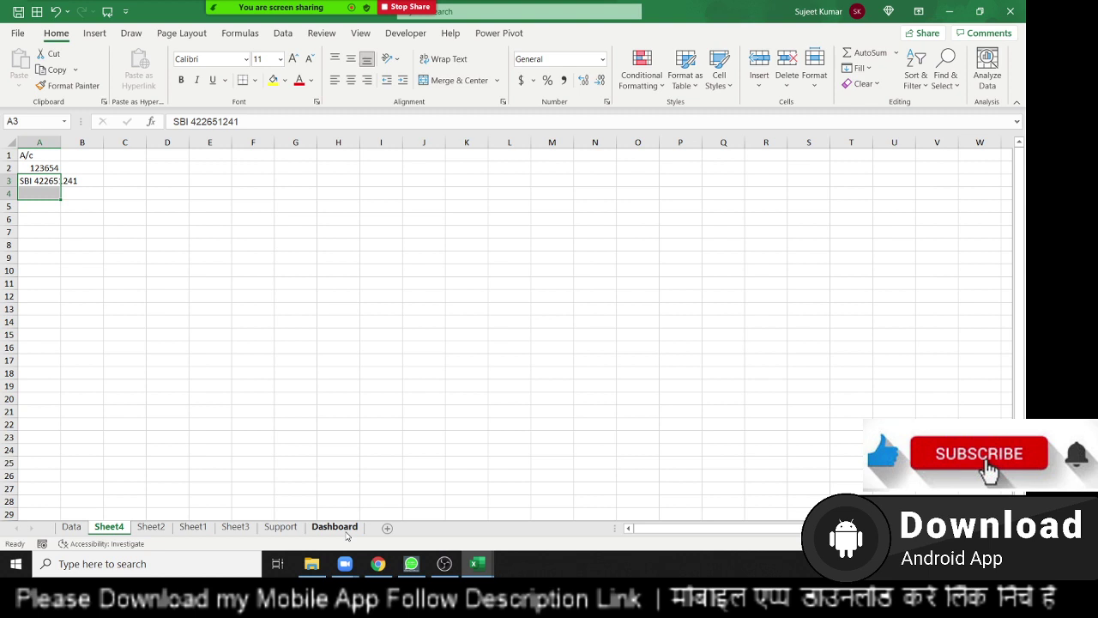
pyautogui.press('Up')
pyautogui.press('Down')
pyautogui.press('Up')
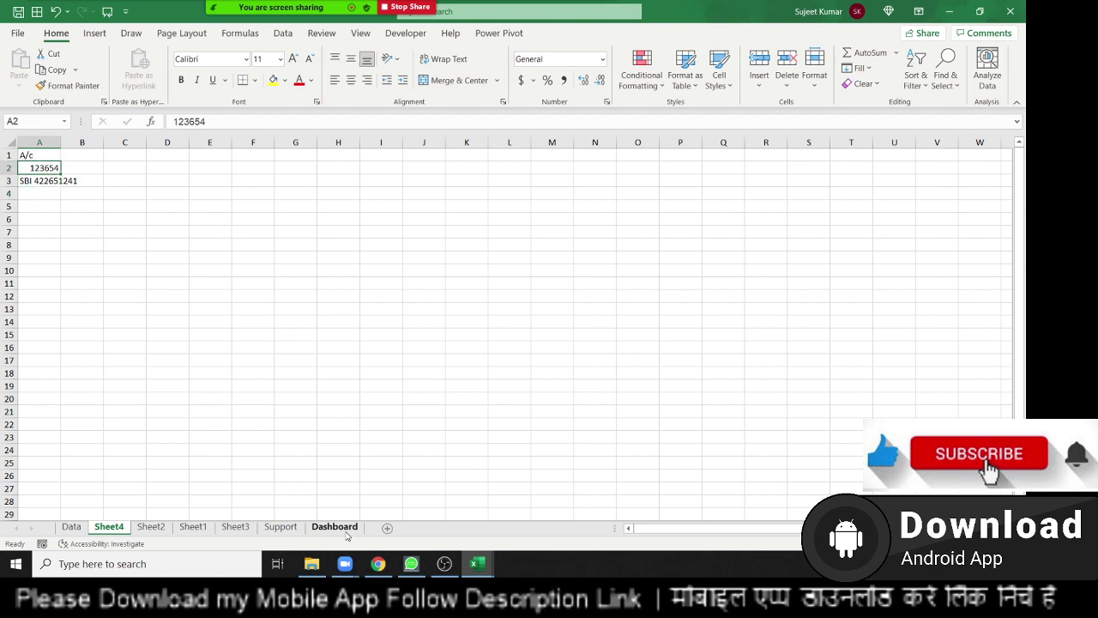
pyautogui.press('Down')
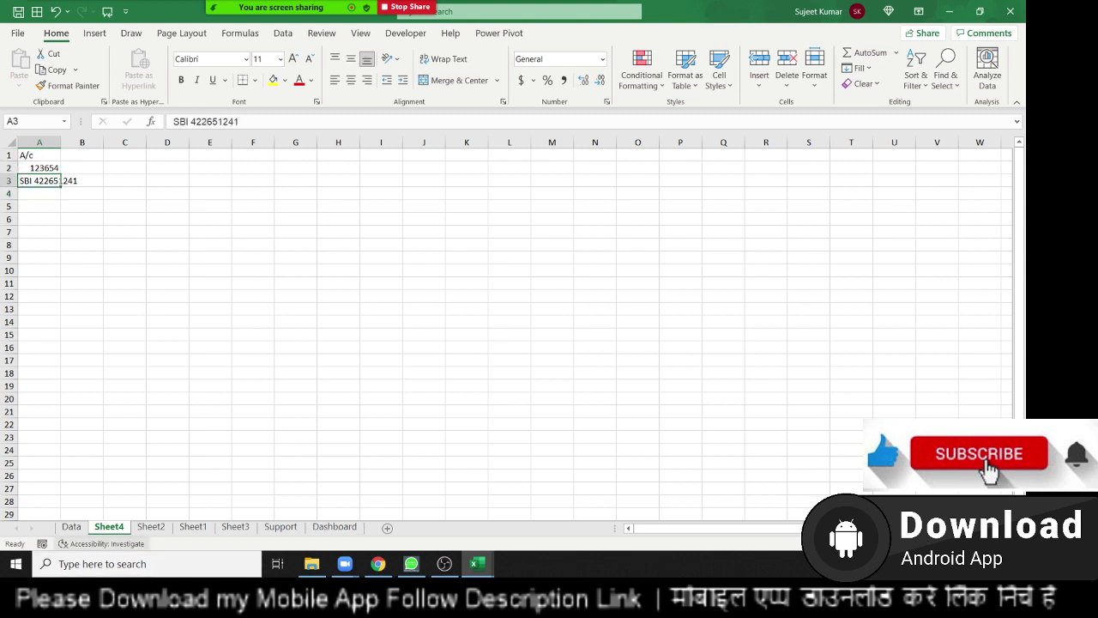
# Step: Autofit column A so the SBI account entry fits
pyautogui.doubleClick(65, 142)
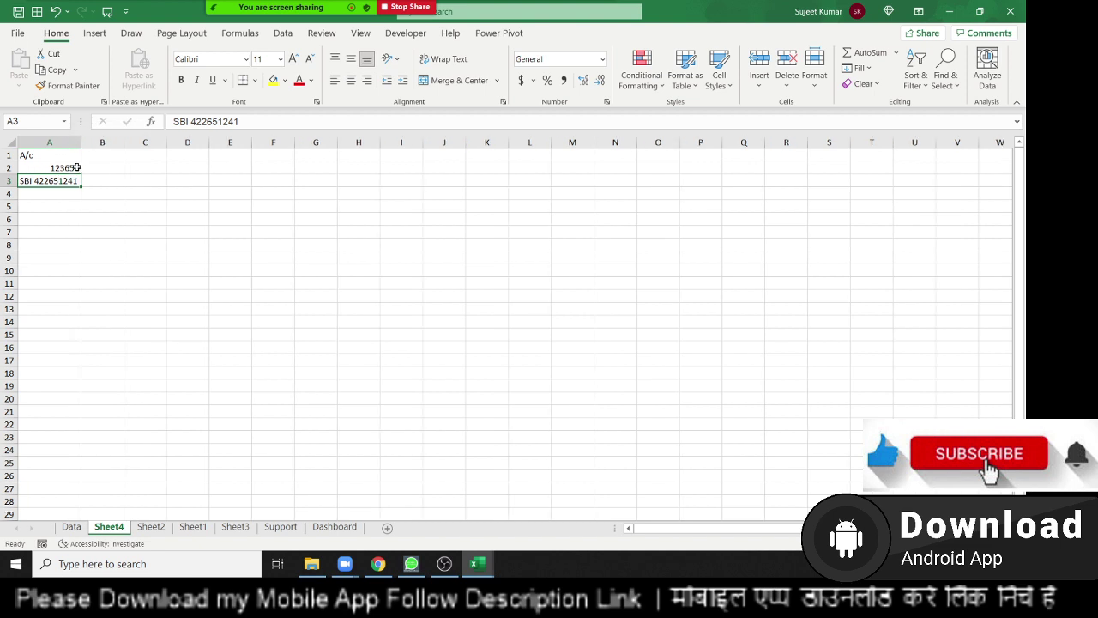
pyautogui.click(77, 168)
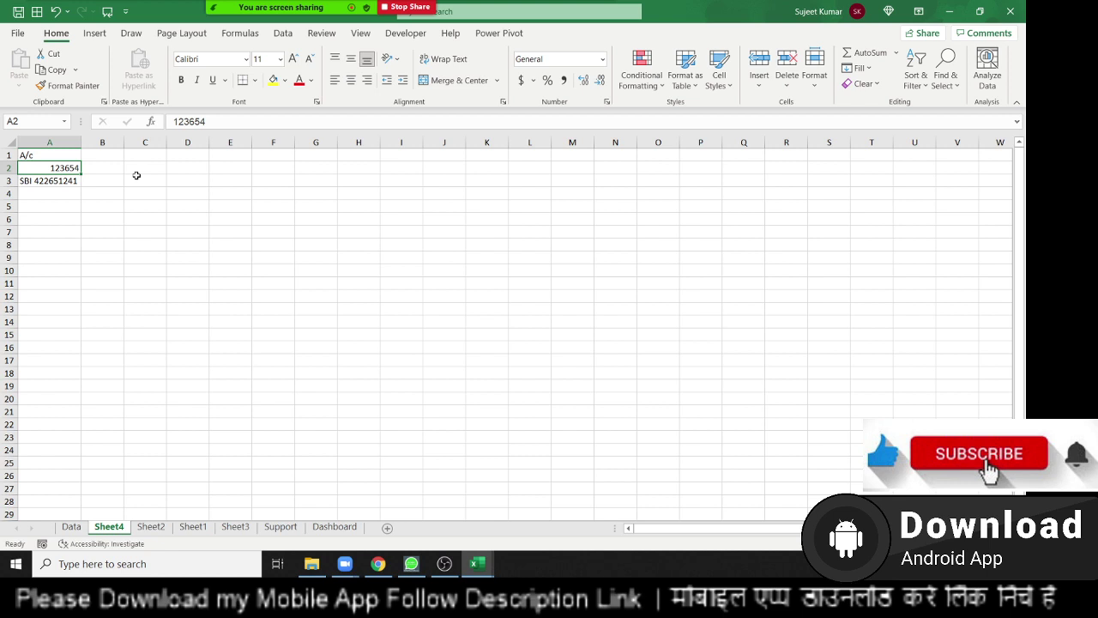
pyautogui.click(121, 166)
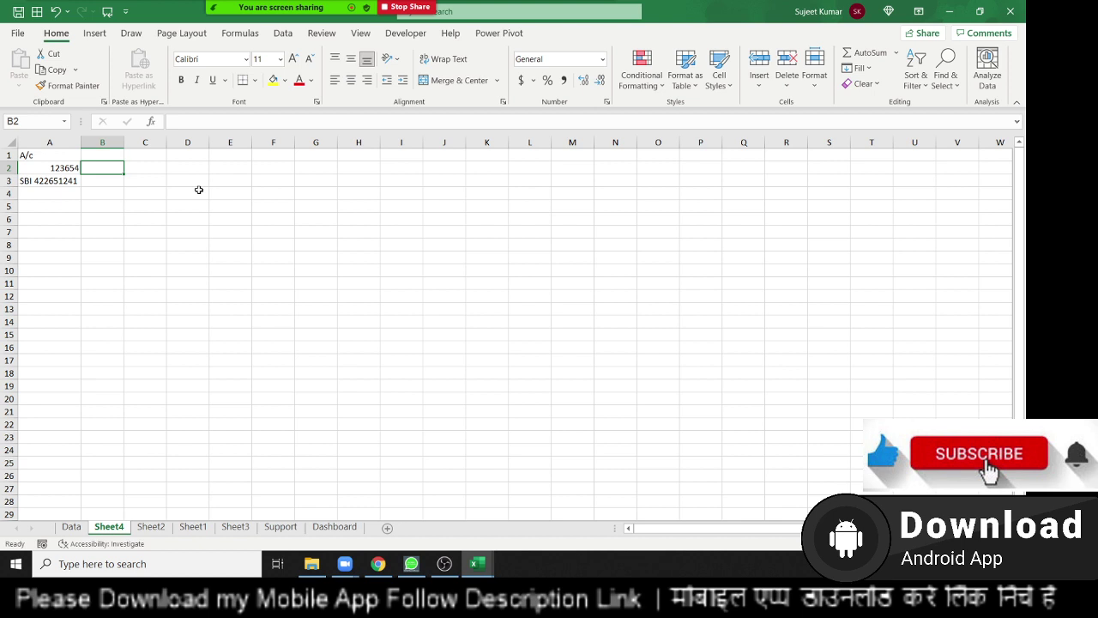
# Step: Enter =ISTEXT(A2) in B2 and fill it down to B4, giving FALSE, TRUE, FALSE
pyautogui.write('=is')
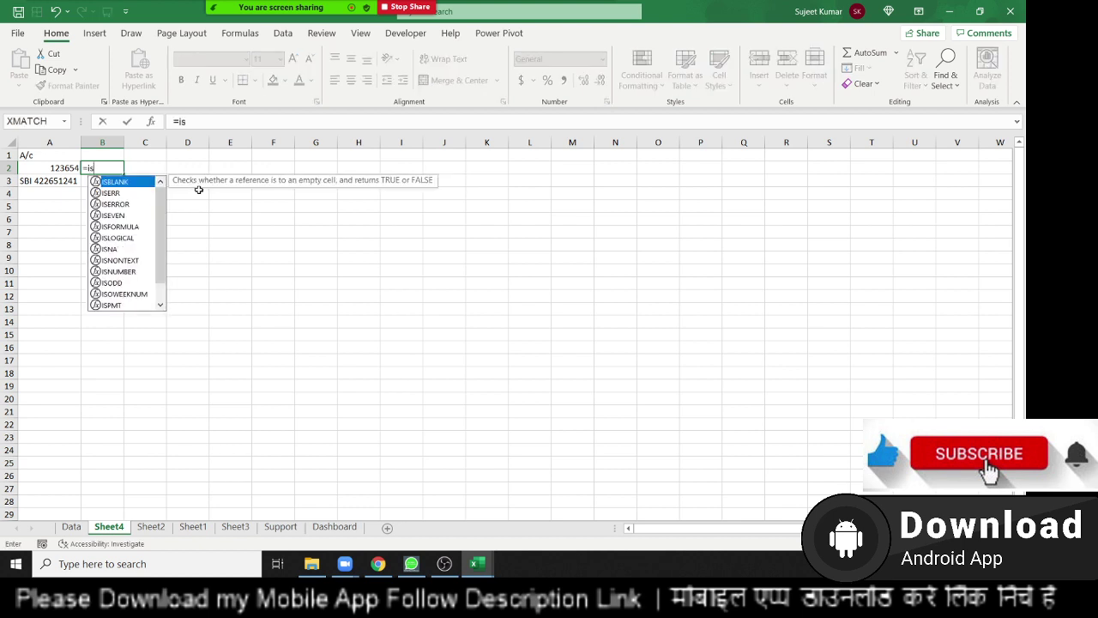
pyautogui.write('te')
pyautogui.press('Tab')
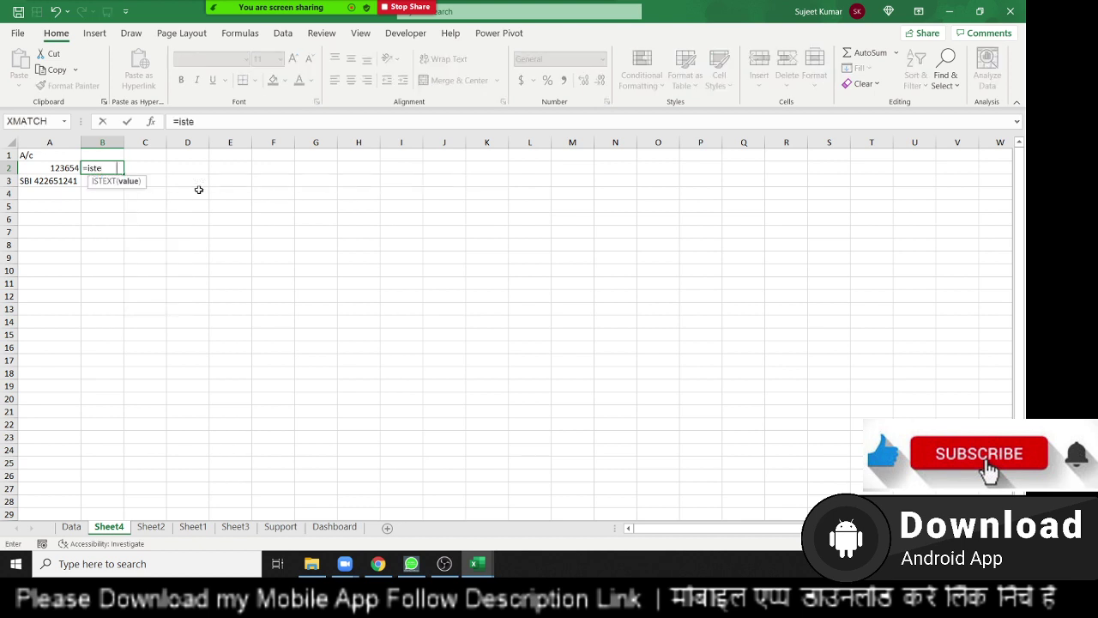
pyautogui.click(51, 168)
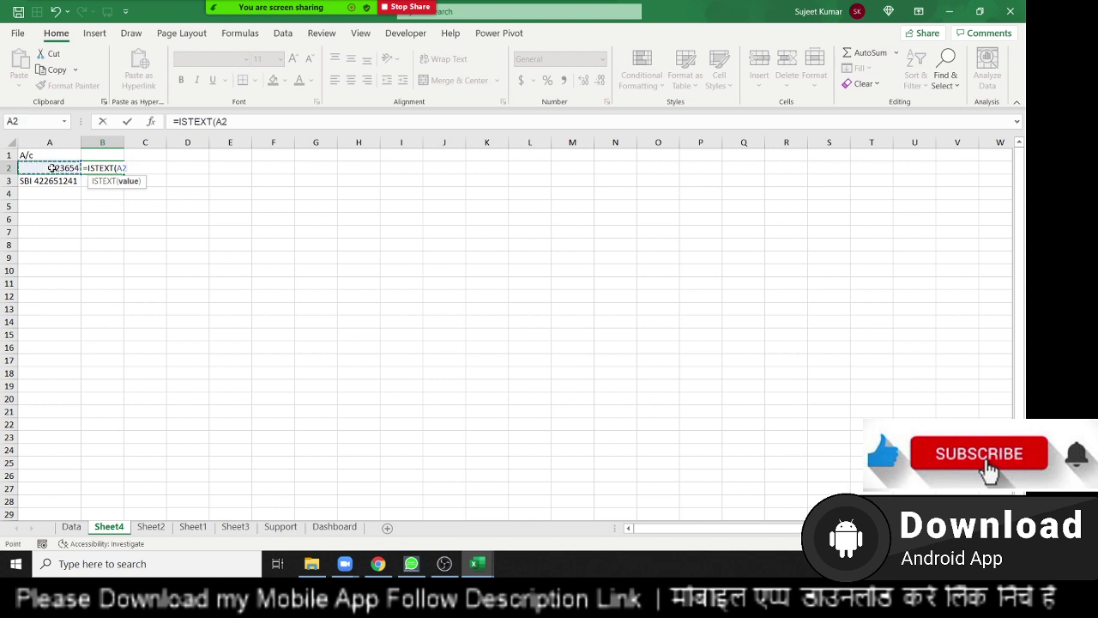
pyautogui.press('Return')
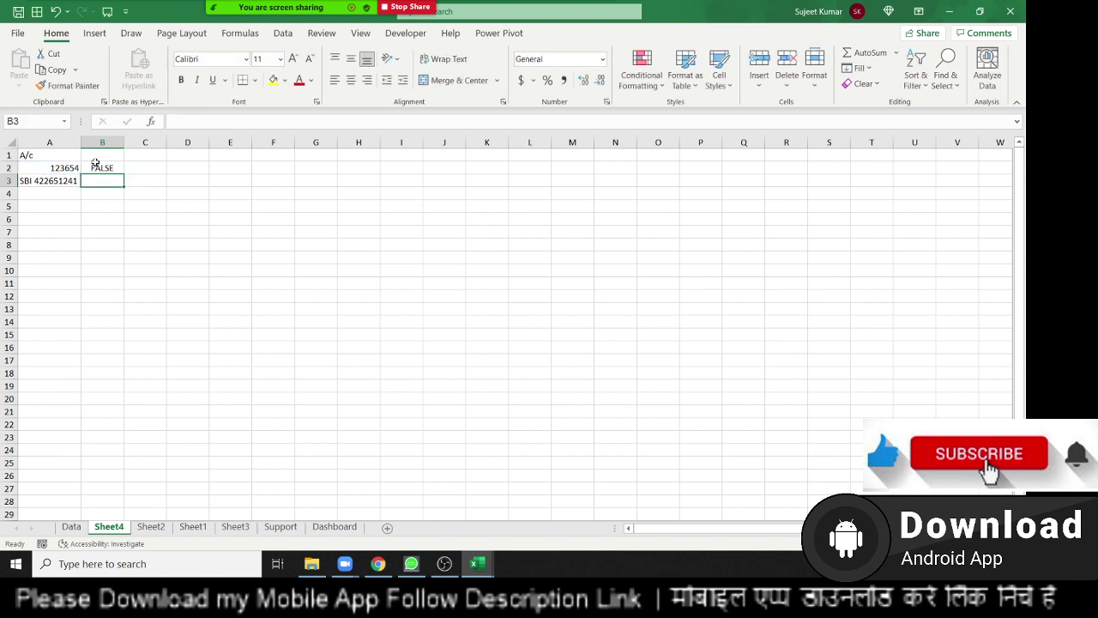
pyautogui.moveTo(93, 165); pyautogui.dragTo(102, 197)
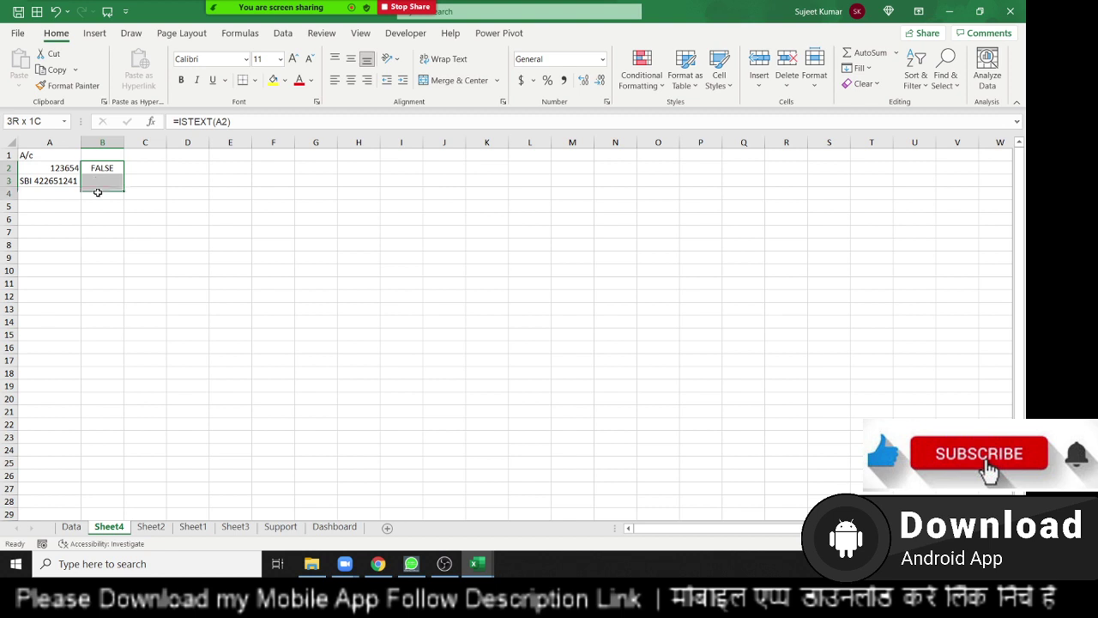
pyautogui.hotkey('ctrl', 'd')
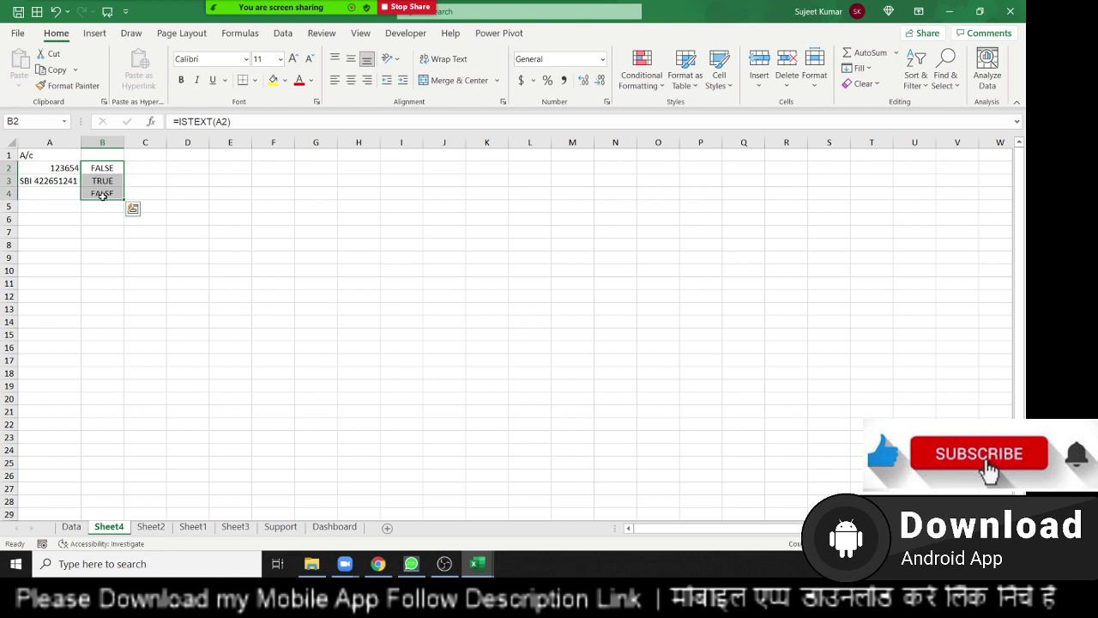
pyautogui.click(48, 184)
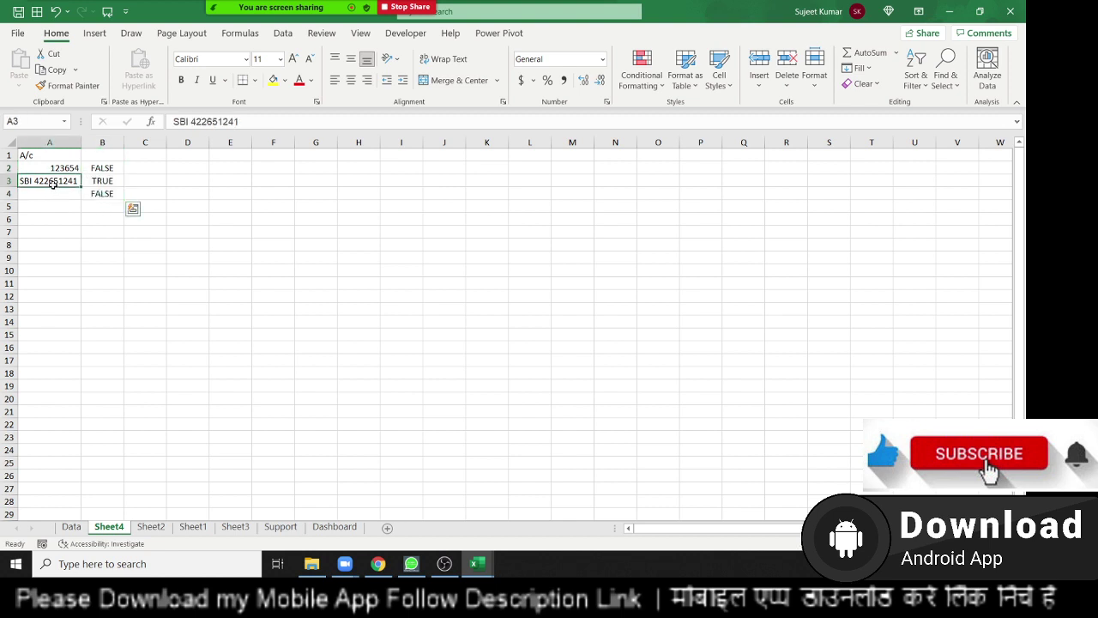
pyautogui.click(109, 183)
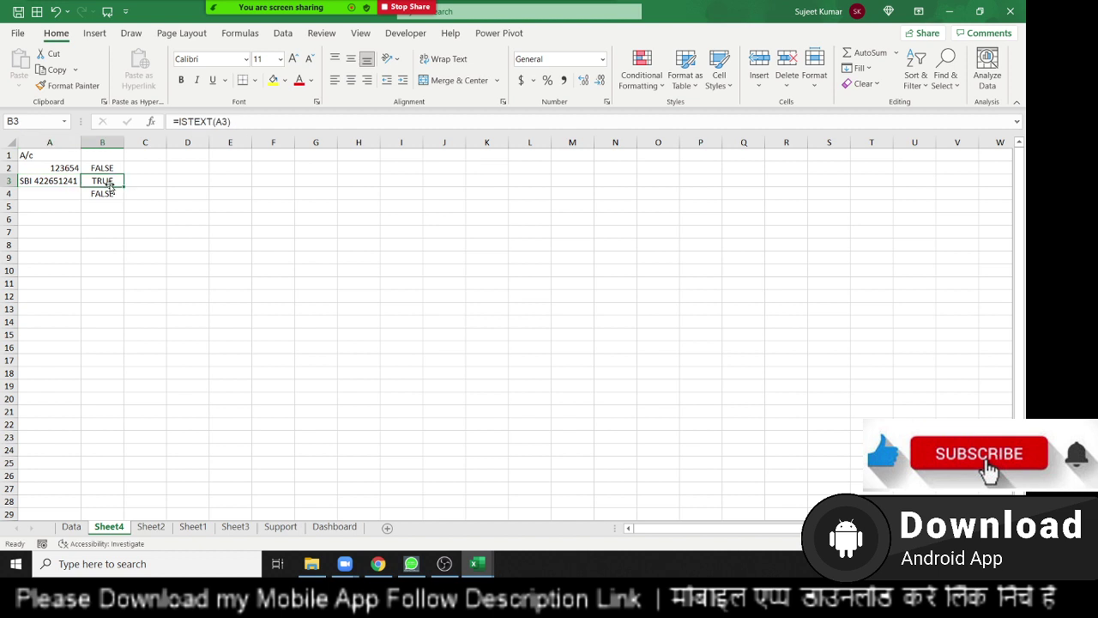
# Step: Select the account entry in A2 and bring up the Conditional Formatting menu
pyautogui.click(65, 169)
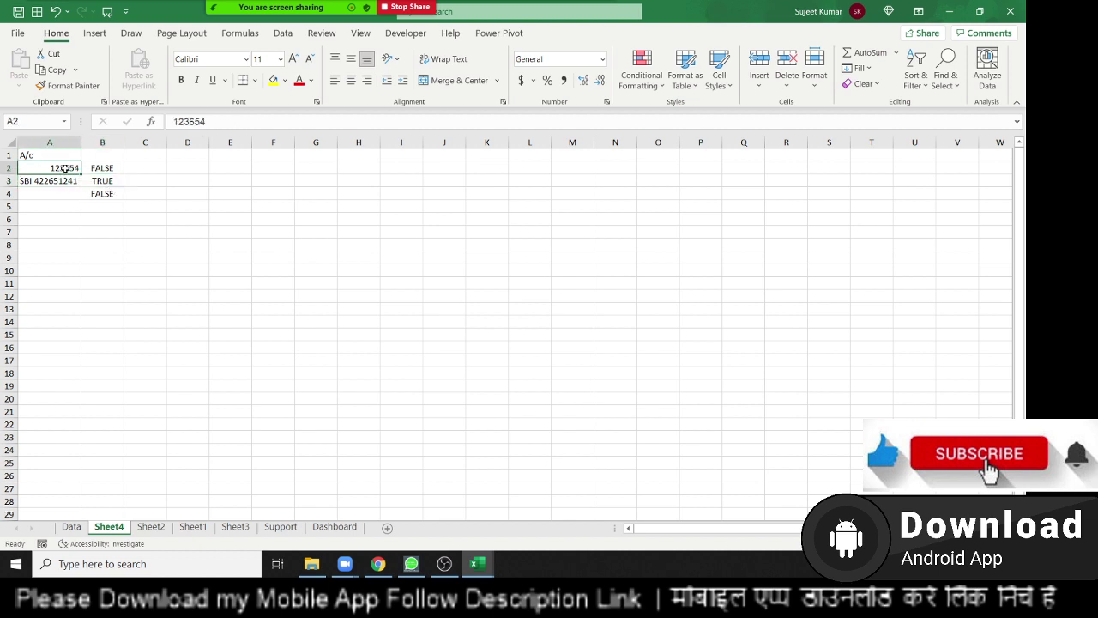
pyautogui.click(655, 94)
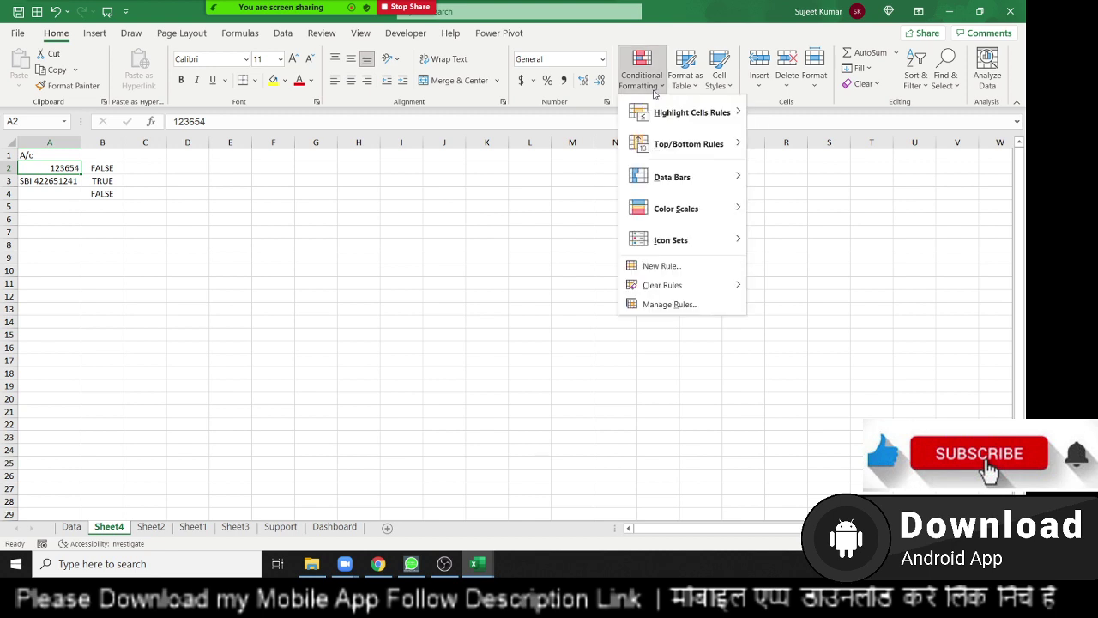
# Step: Start a formula-based rule and enter =ISTEXT($A2), replacing the mistyped ISERROR function
pyautogui.click(638, 267)
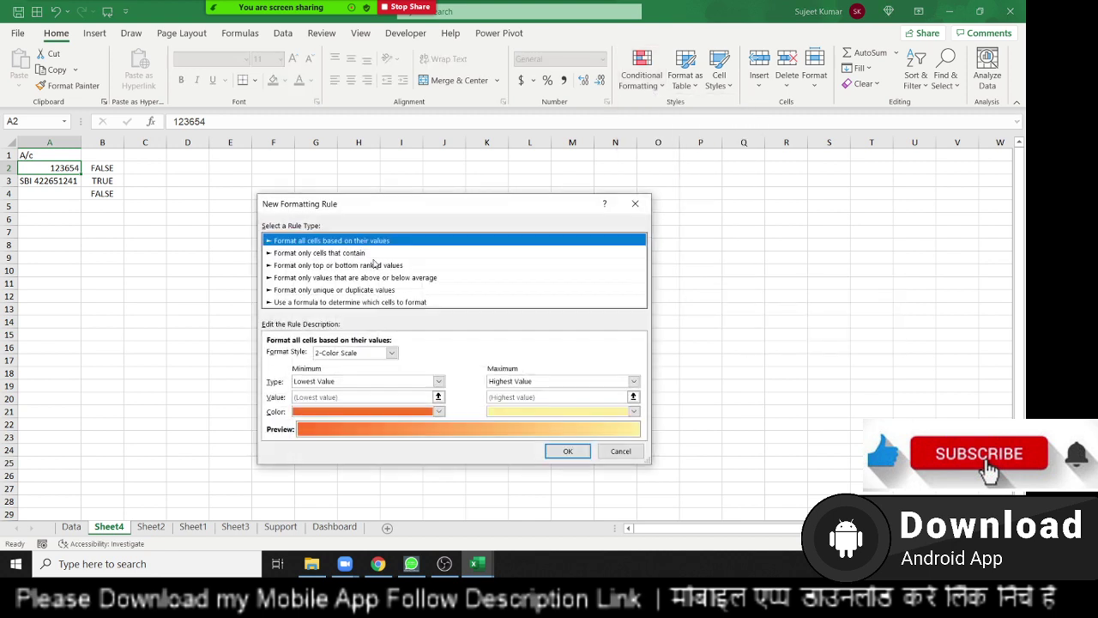
pyautogui.click(282, 303)
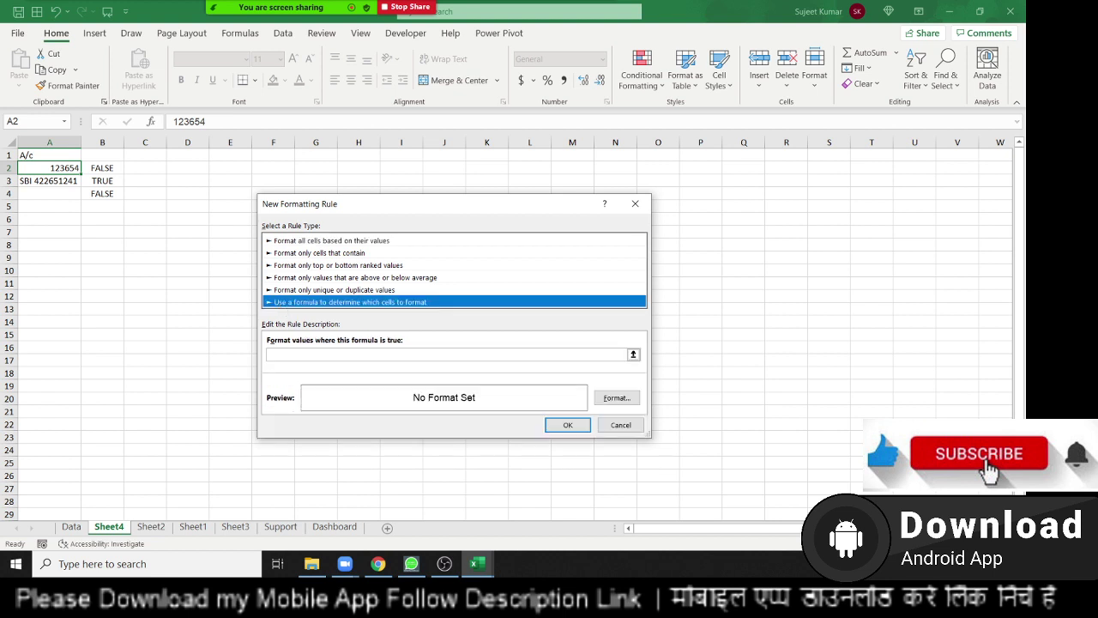
pyautogui.click(337, 357)
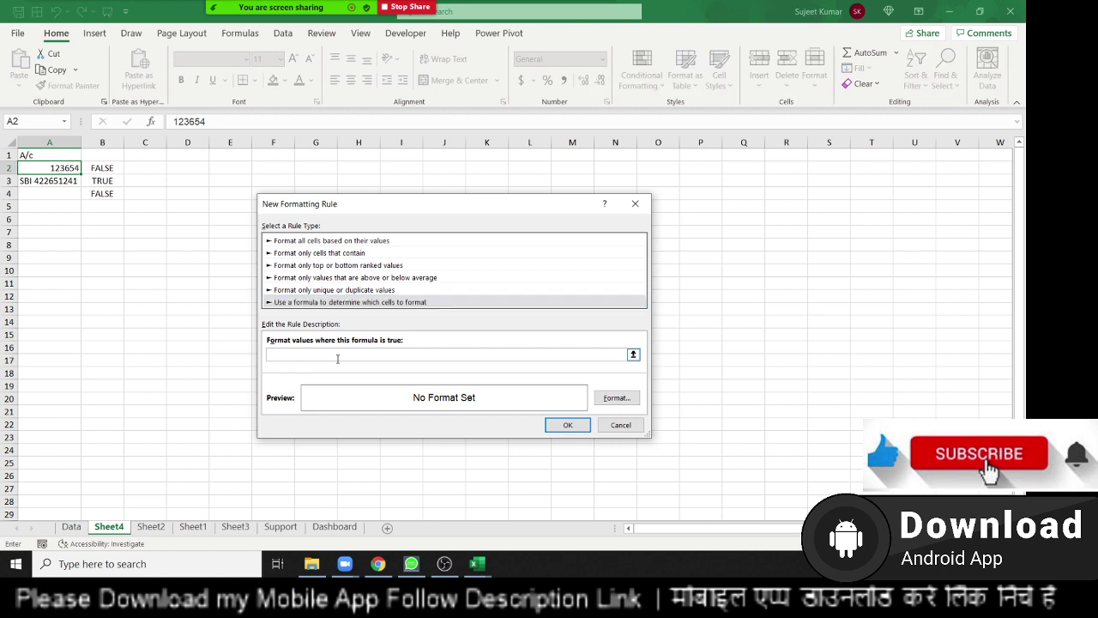
pyautogui.write('=')
pyautogui.write('if')
pyautogui.write('ise')
pyautogui.write('rror')
pyautogui.write('(')
pyautogui.click(74, 167)
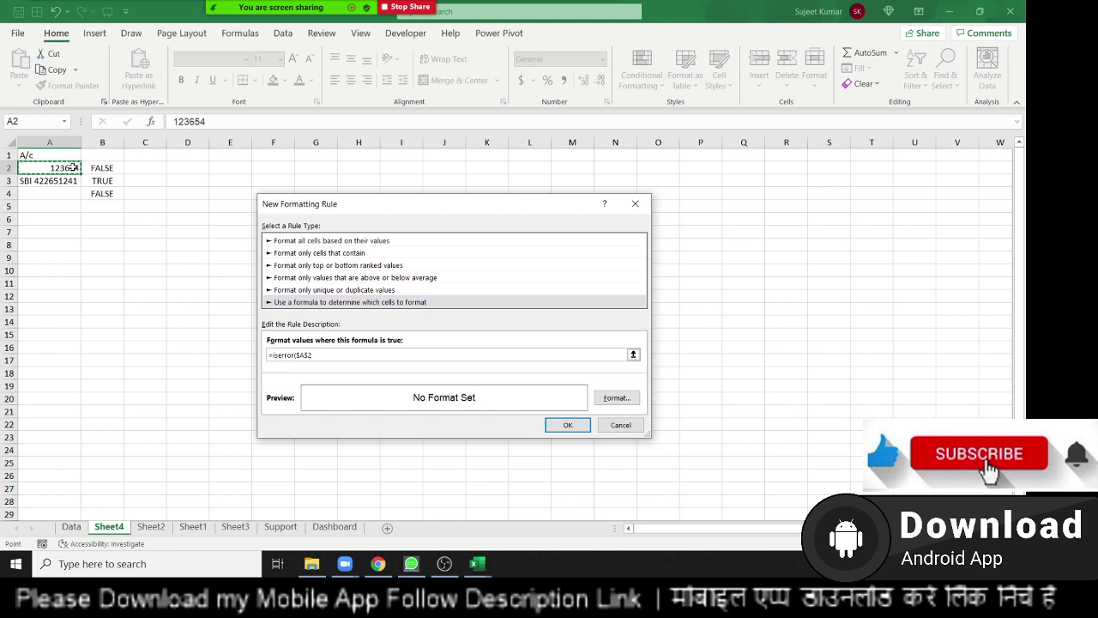
pyautogui.write(')')
pyautogui.doubleClick(289, 355)
pyautogui.press('BackSpace')
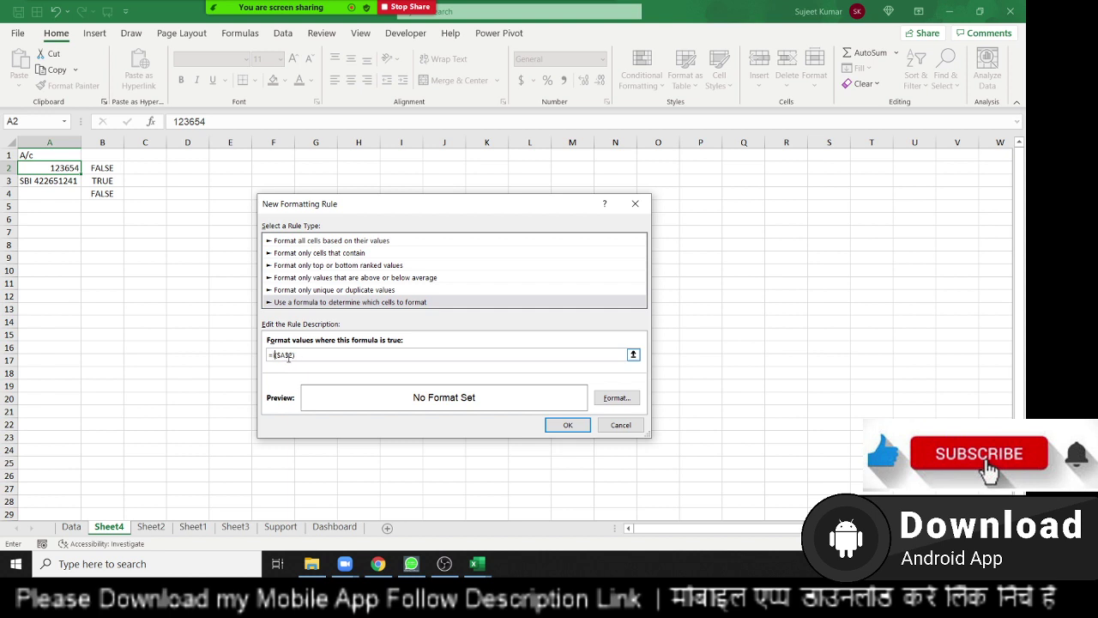
pyautogui.press('BackSpace')
pyautogui.write('istext')
pyautogui.click(303, 355)
pyautogui.press('BackSpace')
pyautogui.click(612, 398)
# Step: Give the ISTEXT rule a red fill and format-paint A2 down column A to A23
pyautogui.click(312, 286)
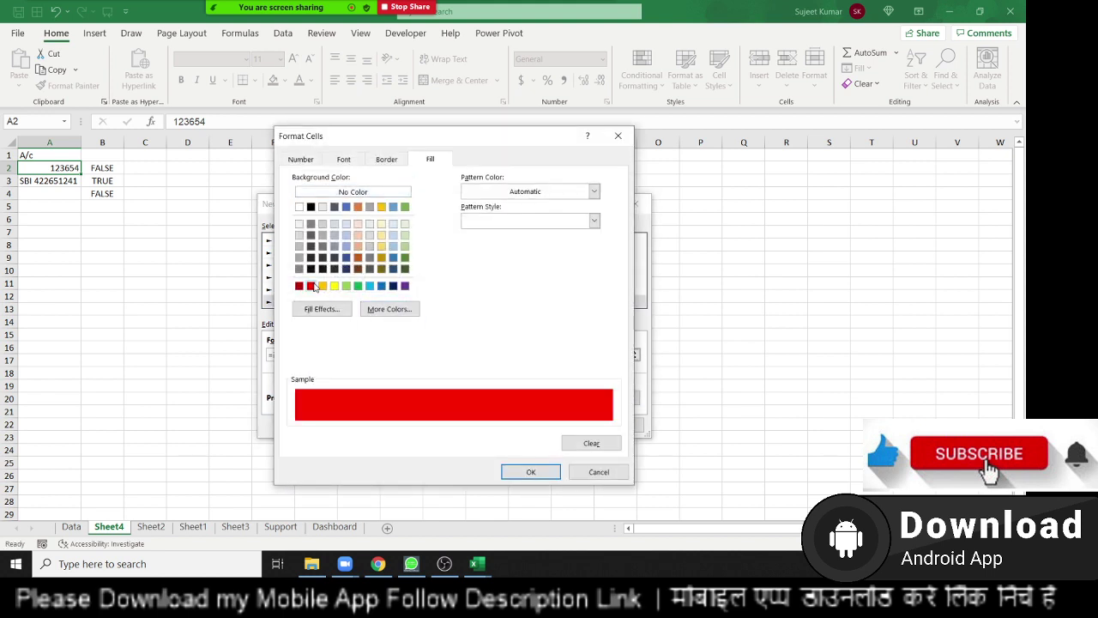
pyautogui.click(539, 469)
pyautogui.click(567, 424)
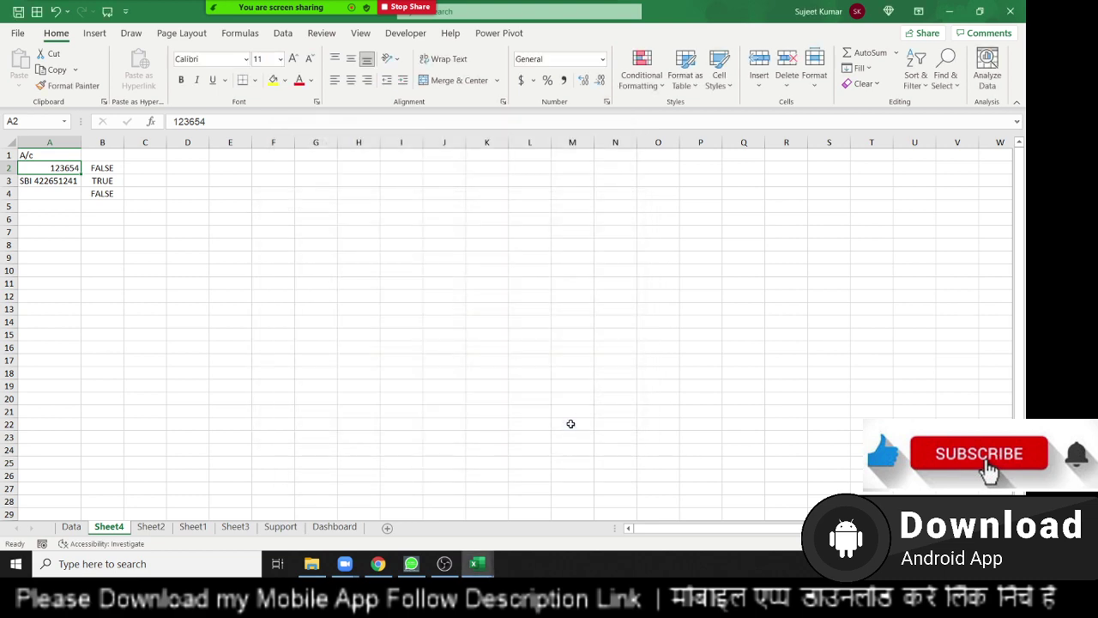
pyautogui.click(68, 86)
pyautogui.moveTo(67, 170); pyautogui.dragTo(49, 433)
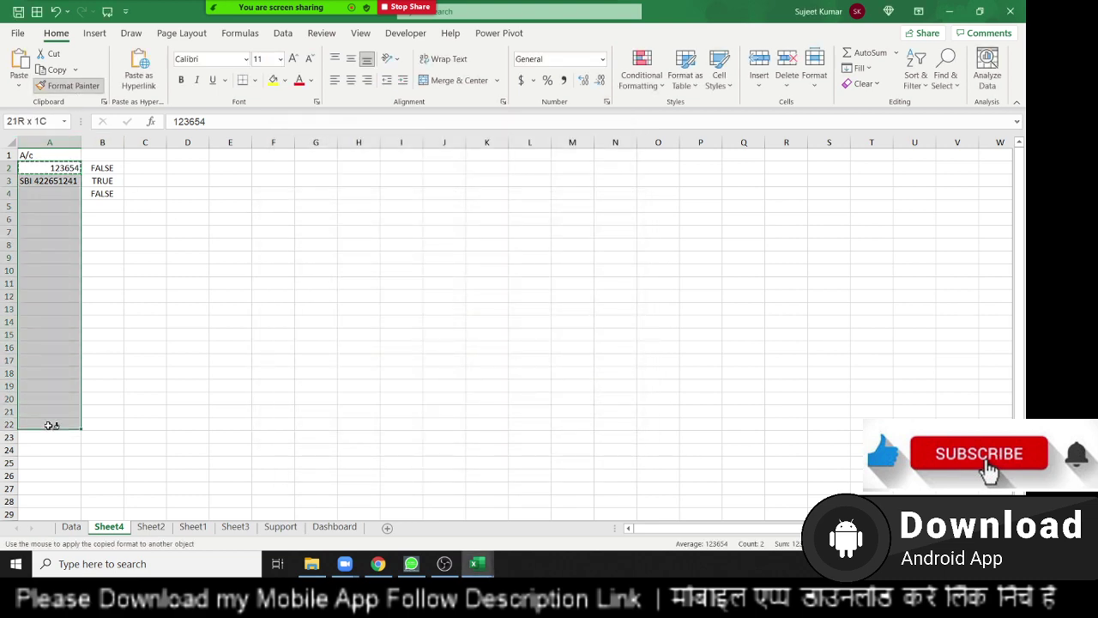
# Step: Enter test values 1254, khjh and l;kl in A6:A8, then select A2
pyautogui.click(63, 196)
pyautogui.click(55, 219)
pyautogui.write('1254')
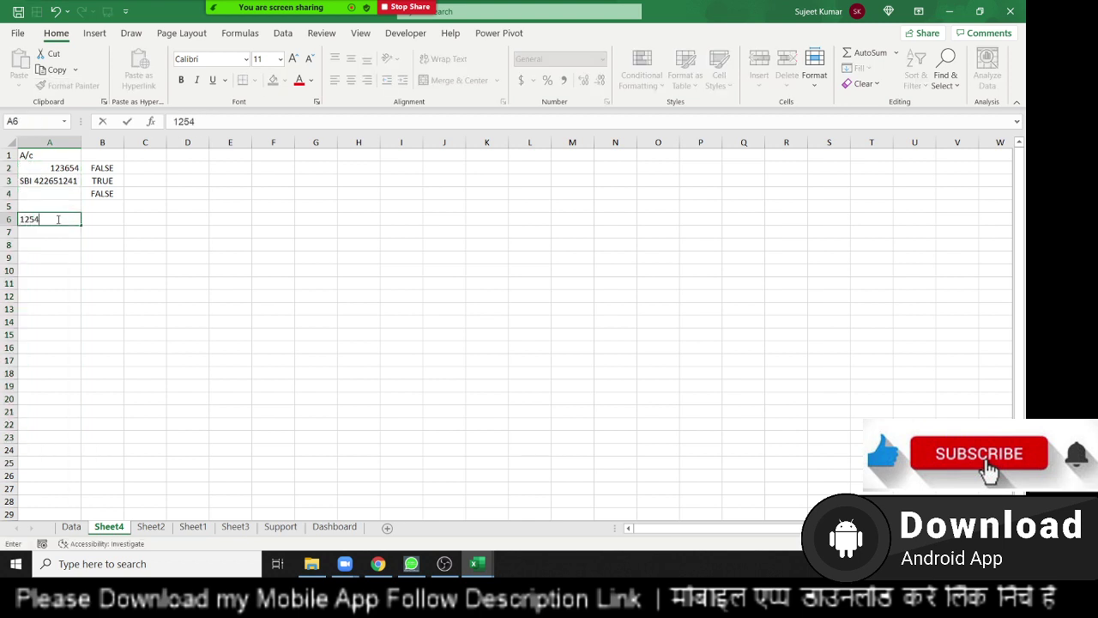
pyautogui.press('Return')
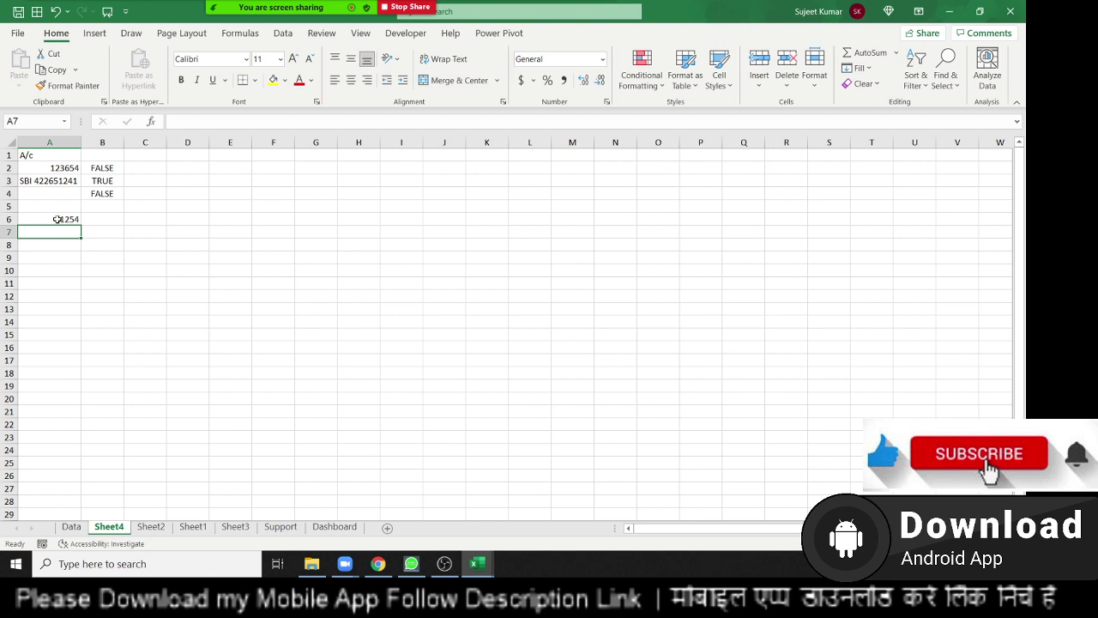
pyautogui.write('khjh')
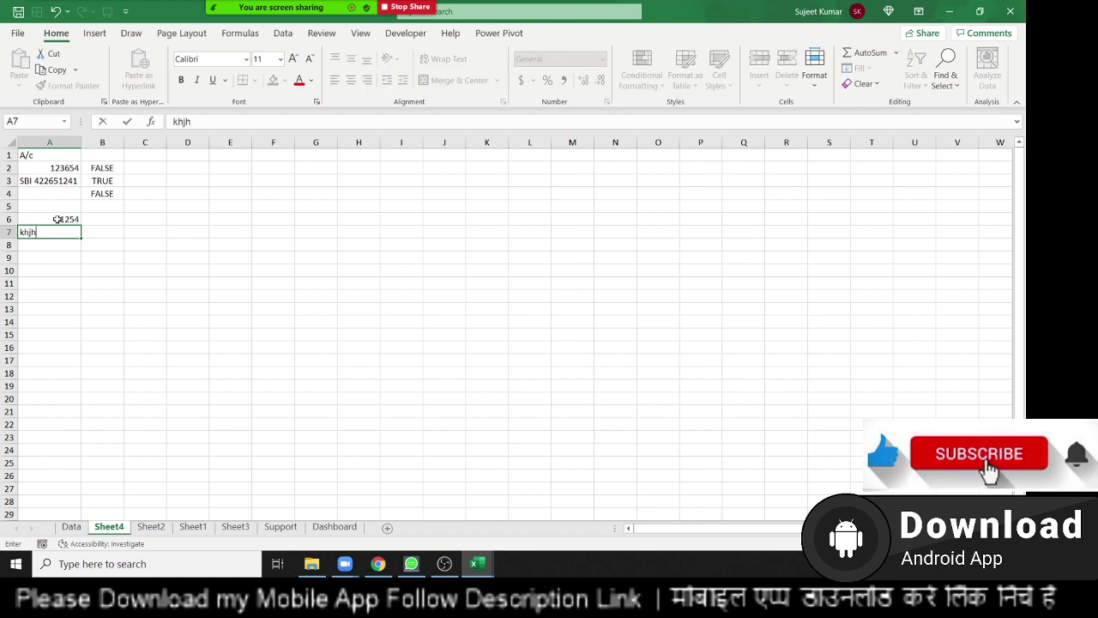
pyautogui.press('Return')
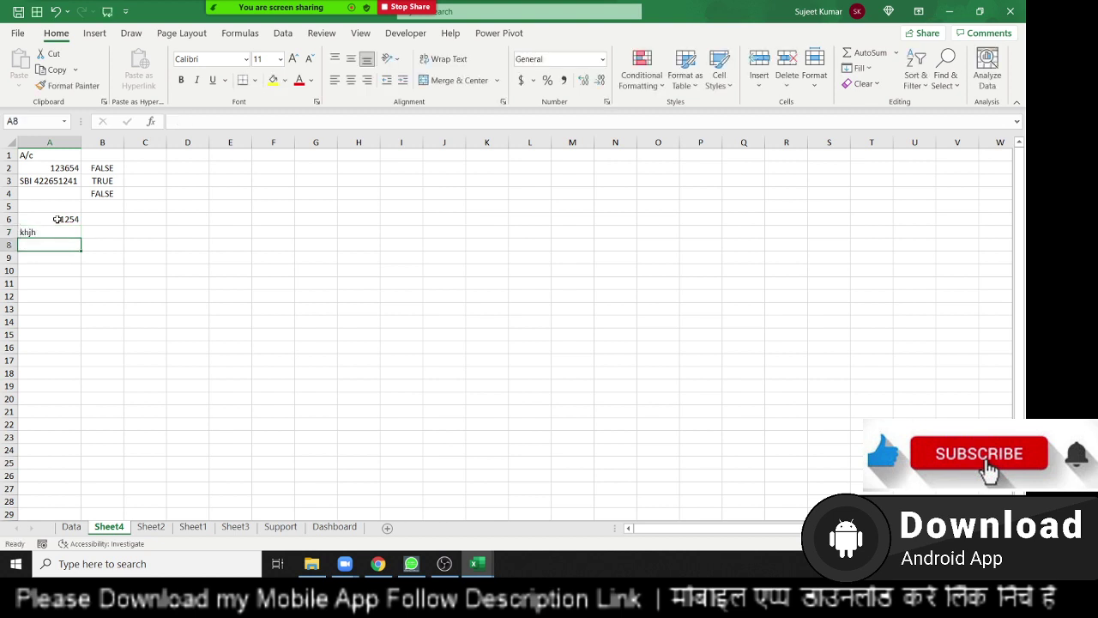
pyautogui.write('l;kl')
pyautogui.press('Return')
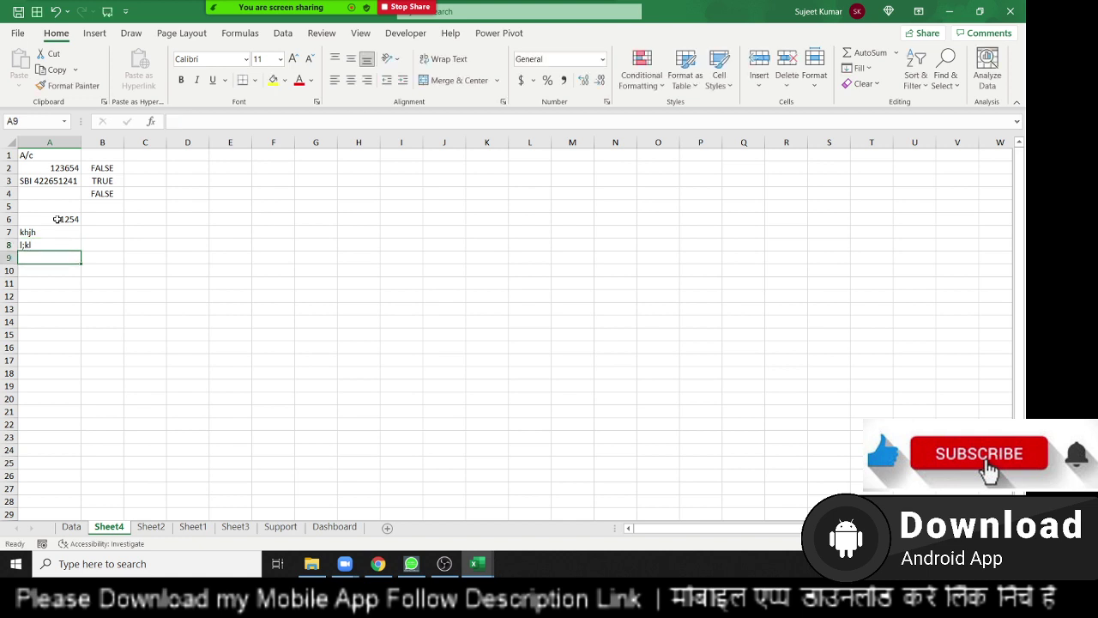
pyautogui.click(62, 170)
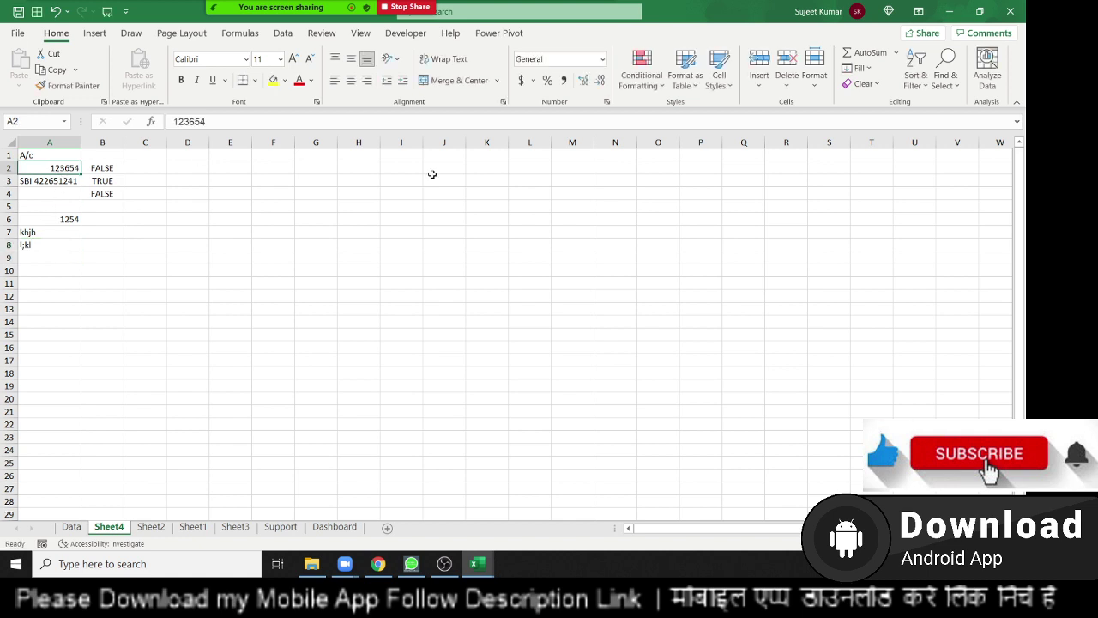
# Step: Correct the rule formula from =istest($A2) to =istext($A2) and apply it
pyautogui.click(639, 81)
pyautogui.click(665, 304)
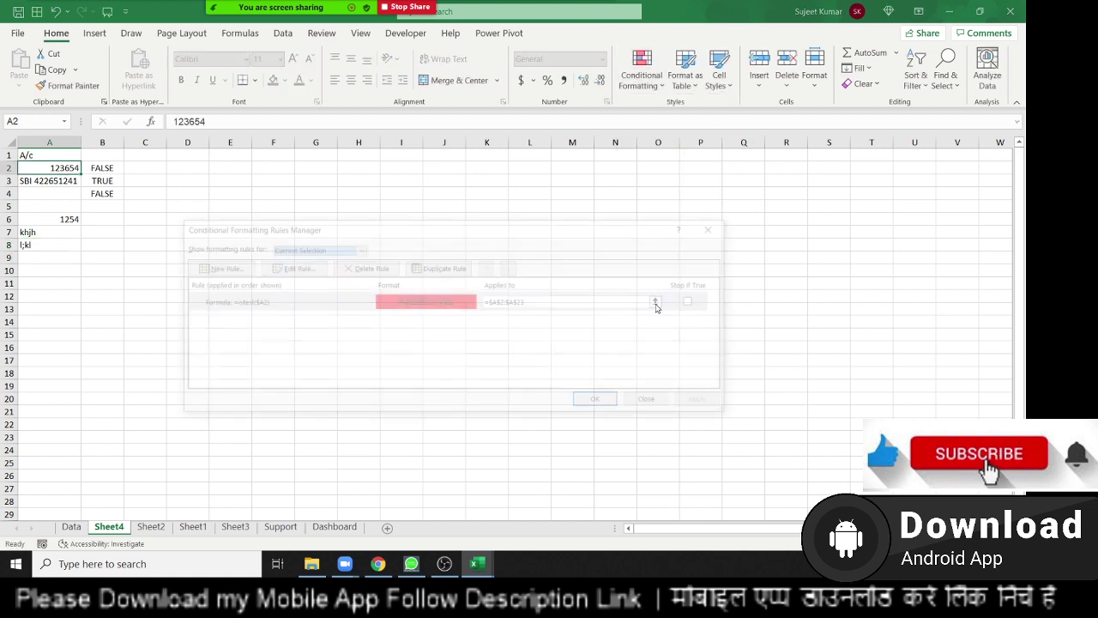
pyautogui.doubleClick(388, 307)
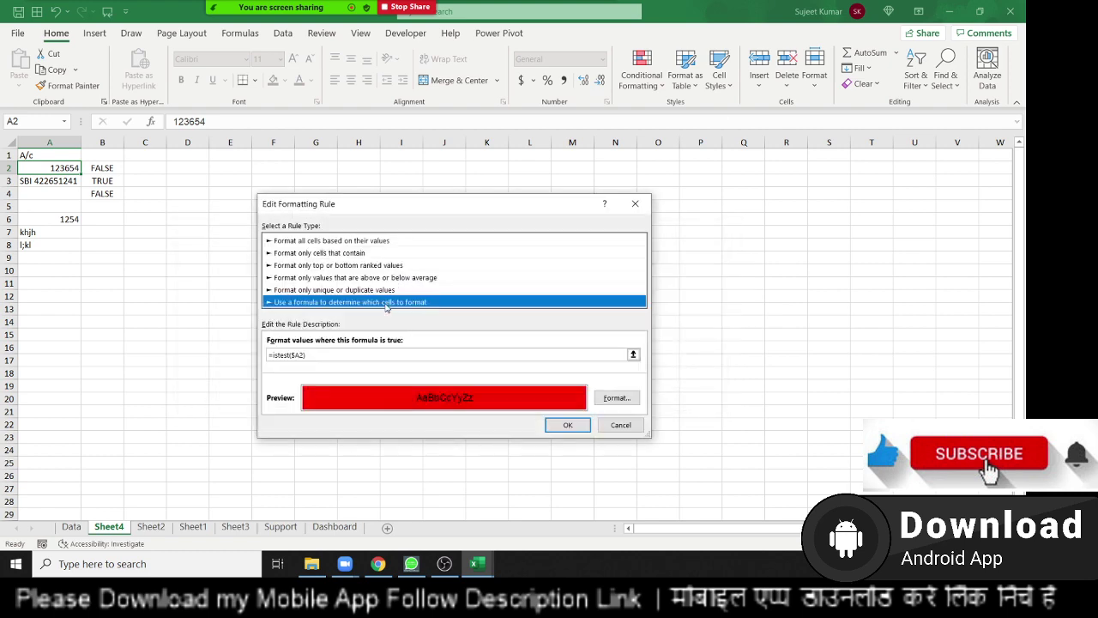
pyautogui.click(284, 355)
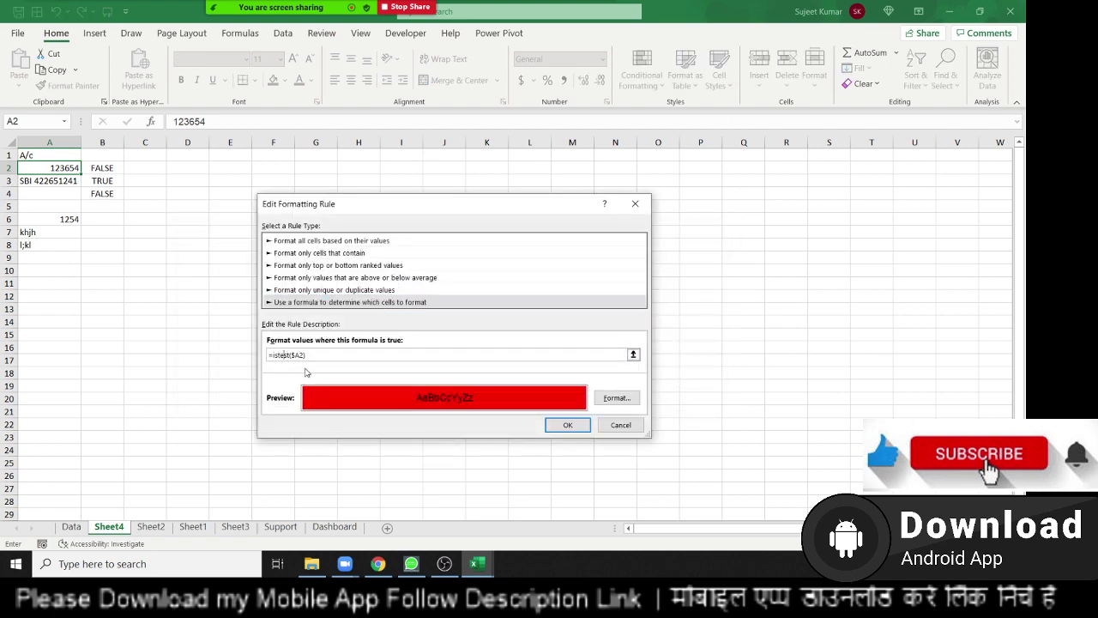
pyautogui.press('BackSpace')
pyautogui.write('x')
pyautogui.click(567, 425)
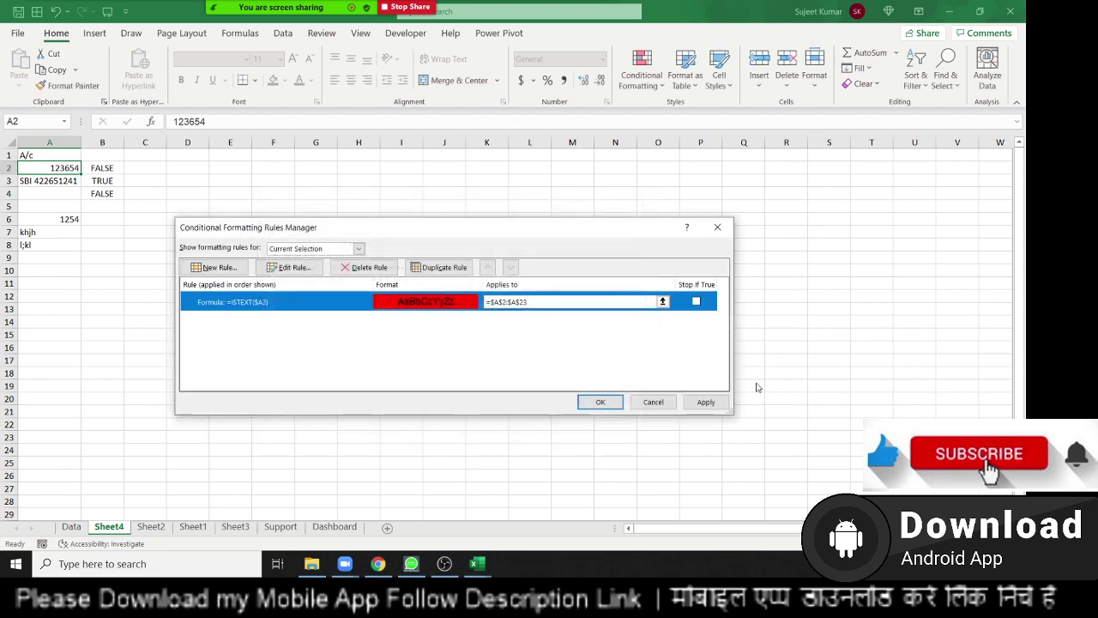
pyautogui.click(705, 403)
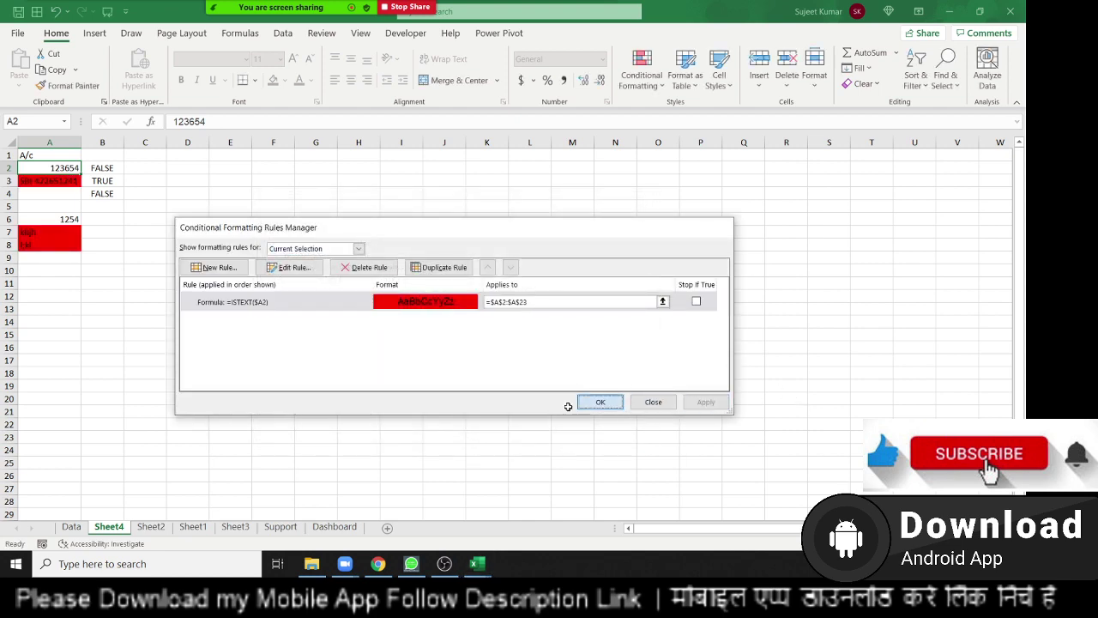
pyautogui.click(599, 402)
pyautogui.click(35, 258)
# Step: Enter 85 in A10 and the letter a in A11
pyautogui.press('Down')
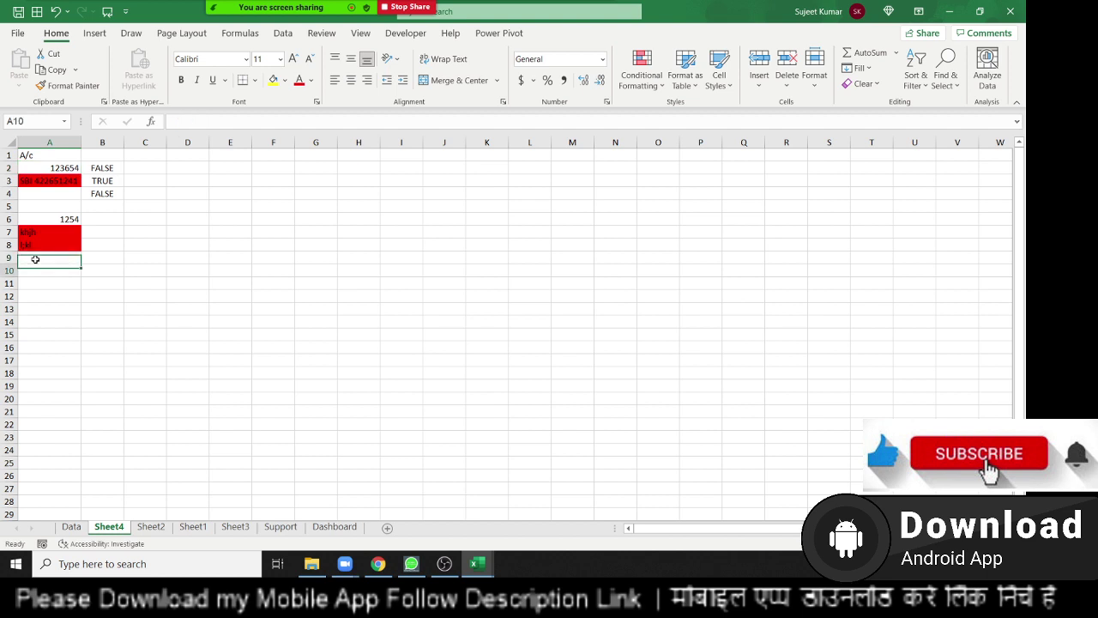
pyautogui.write('85')
pyautogui.press('Return')
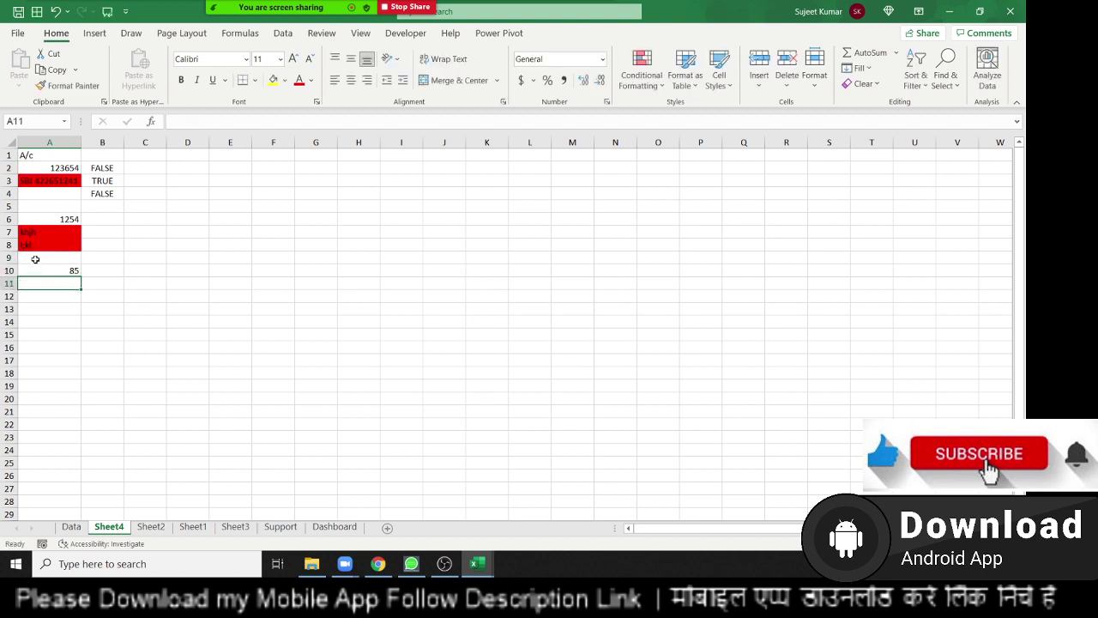
pyautogui.write('a')
pyautogui.press('Return')
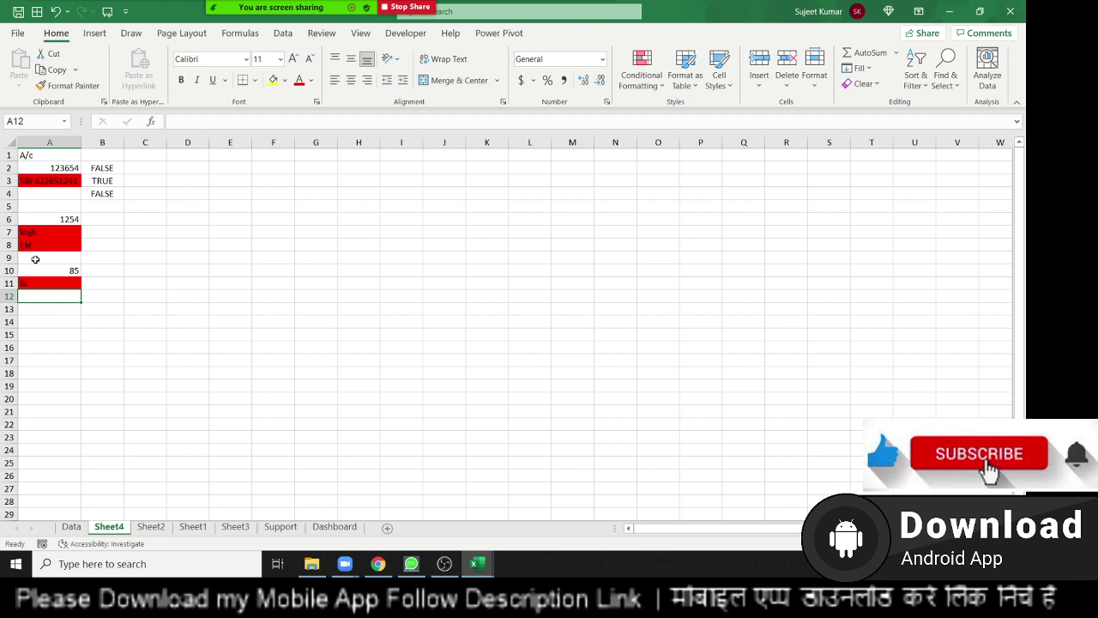
# Step: Type the heading Date in H1 and the first date 1/8 in H2
pyautogui.click(345, 152)
pyautogui.write('Date')
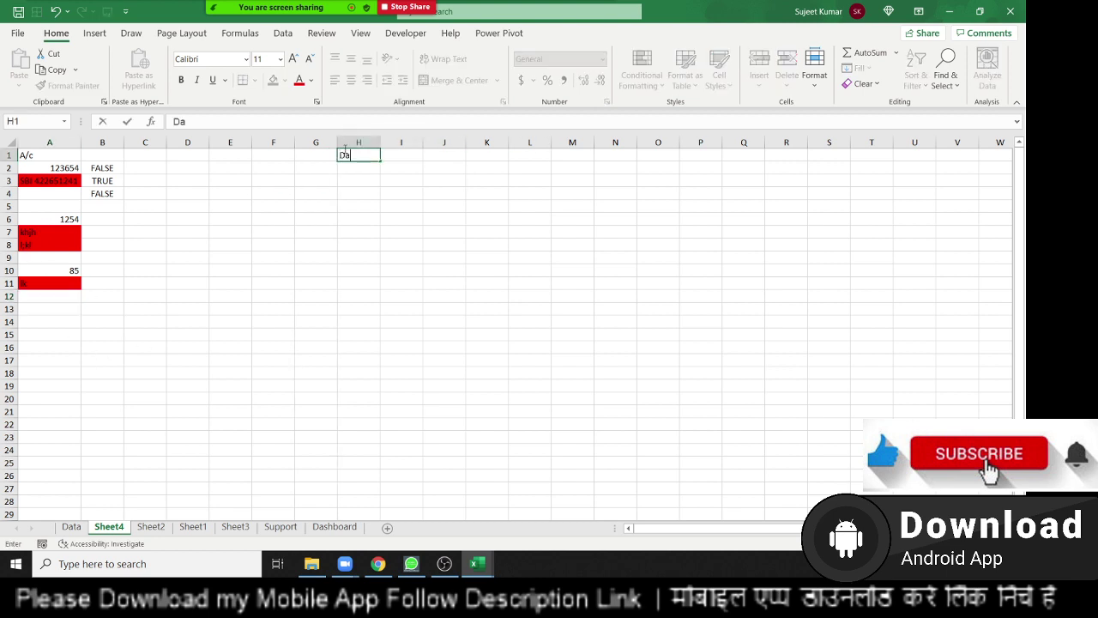
pyautogui.press('Return')
pyautogui.write('1/8')
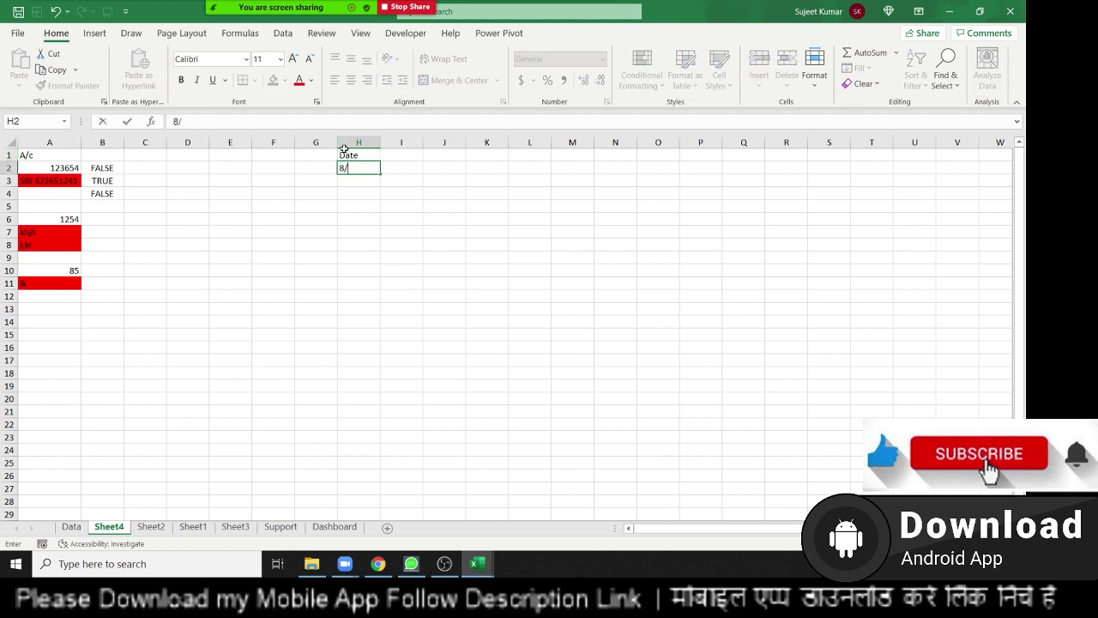
pyautogui.press('Return')
# Step: Fill the dates down column H to 27-Aug in H28, then select H2
pyautogui.click(362, 165)
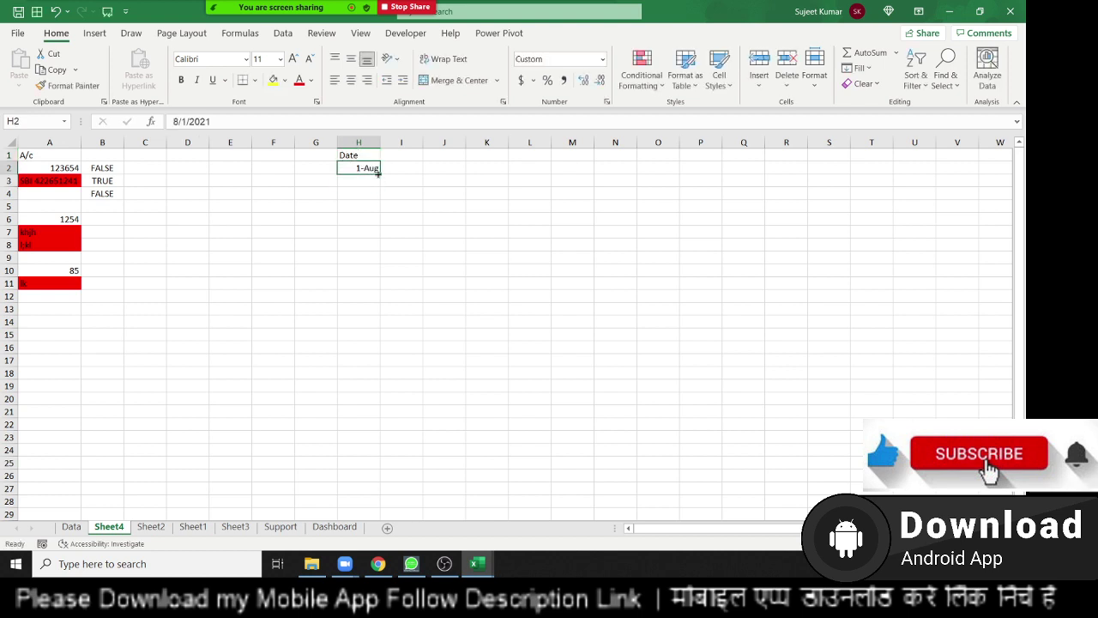
pyautogui.moveTo(380, 174); pyautogui.dragTo(358, 461)
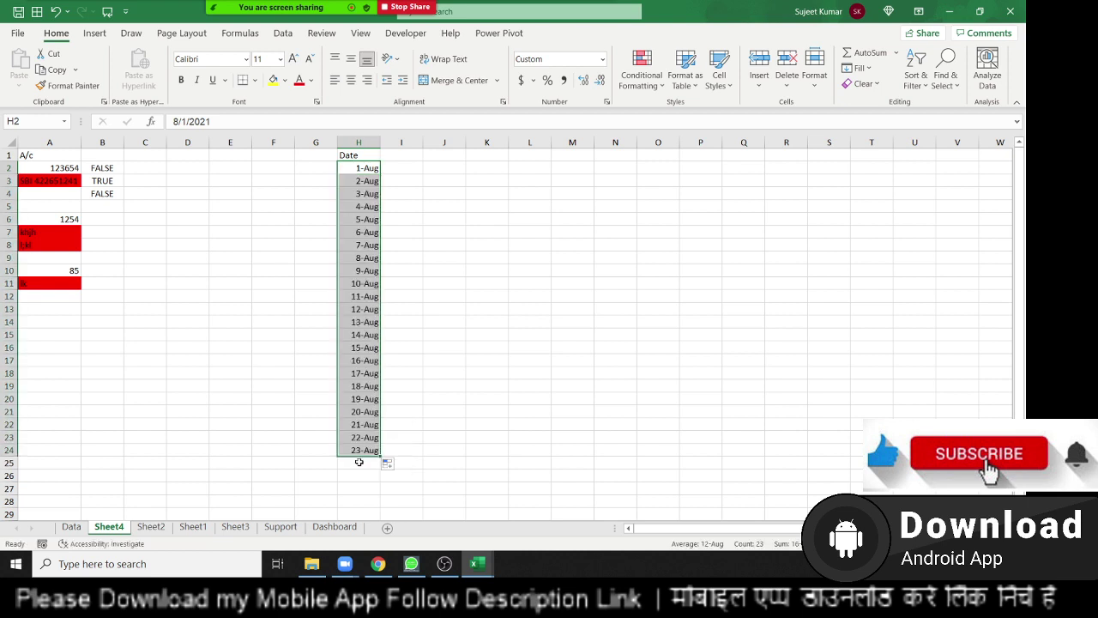
pyautogui.moveTo(380, 455); pyautogui.dragTo(375, 502)
pyautogui.click(522, 360)
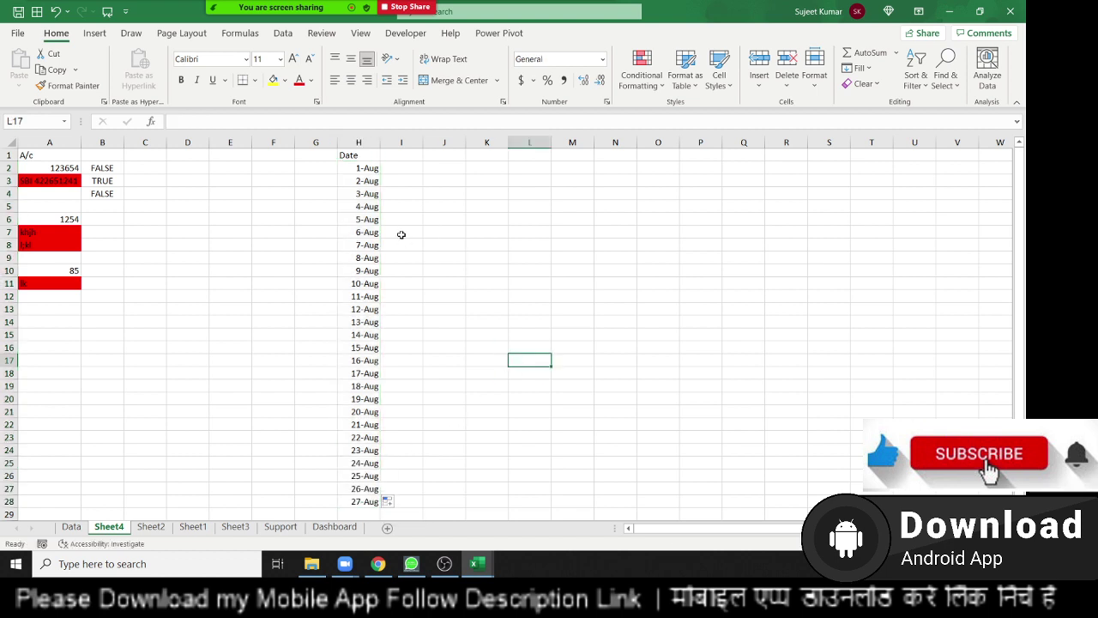
pyautogui.click(368, 171)
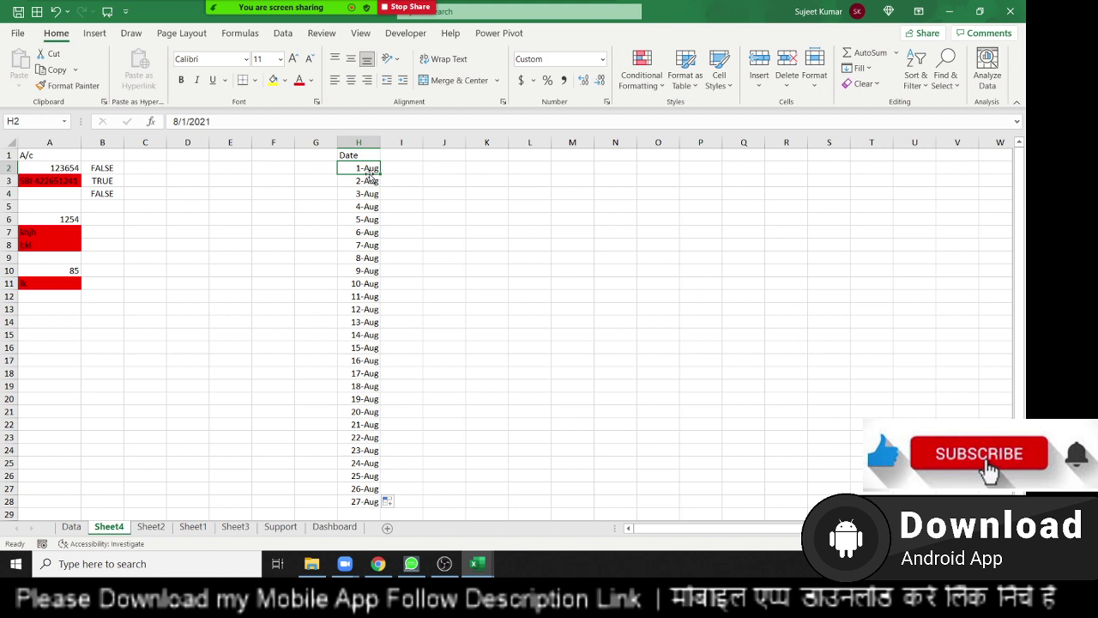
# Step: Start a new conditional formatting rule using 'Use a formula to determine which cells to format'
pyautogui.click(630, 89)
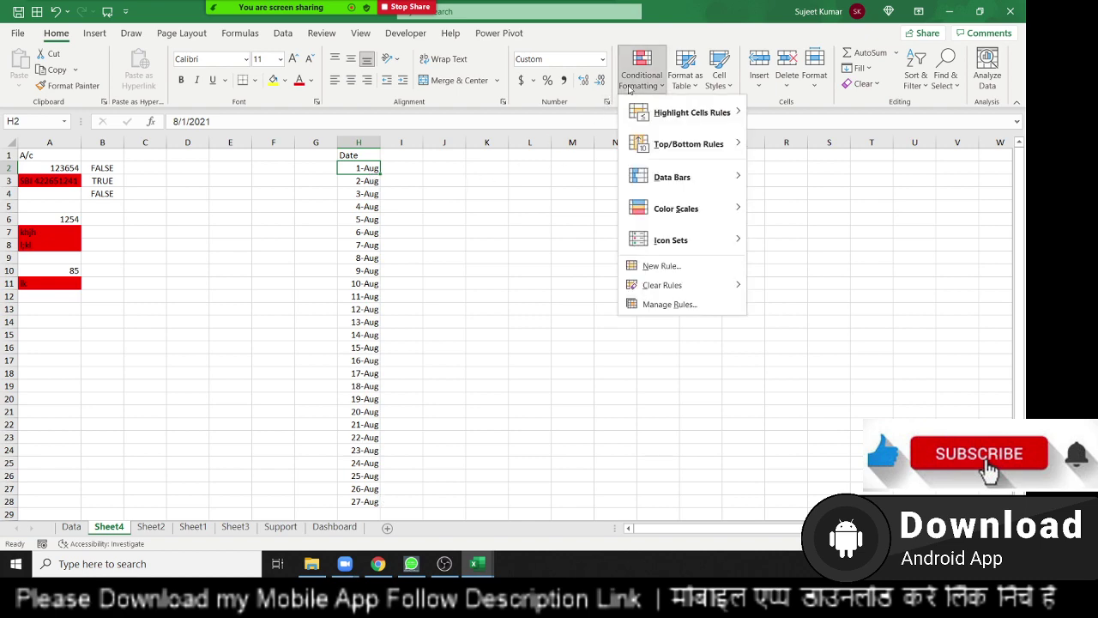
pyautogui.click(662, 266)
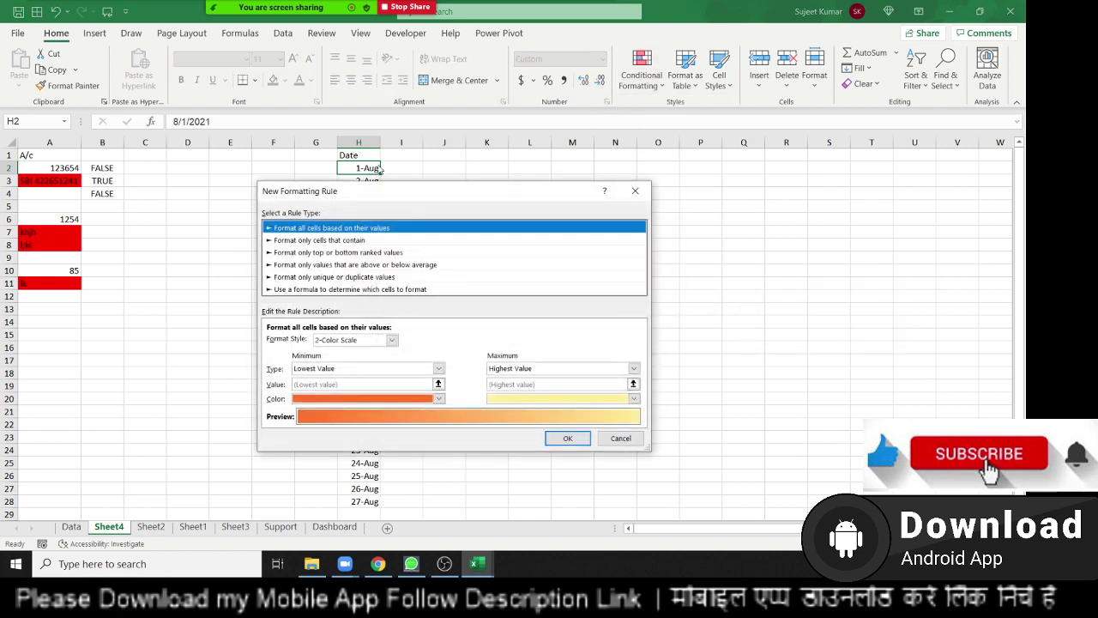
pyautogui.moveTo(389, 191); pyautogui.dragTo(644, 189)
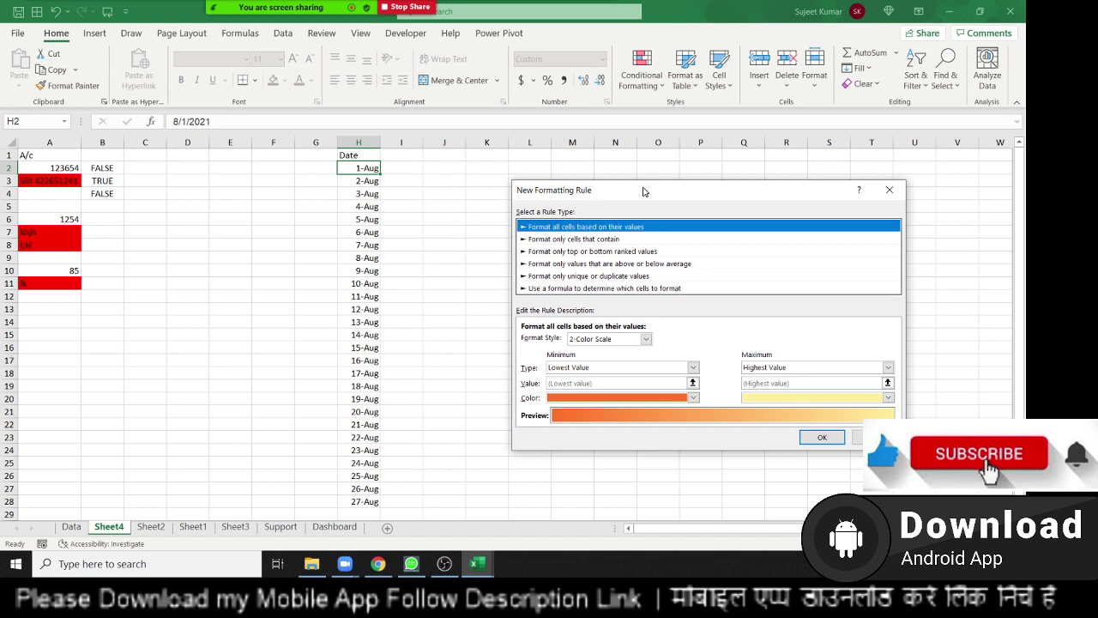
pyautogui.click(581, 290)
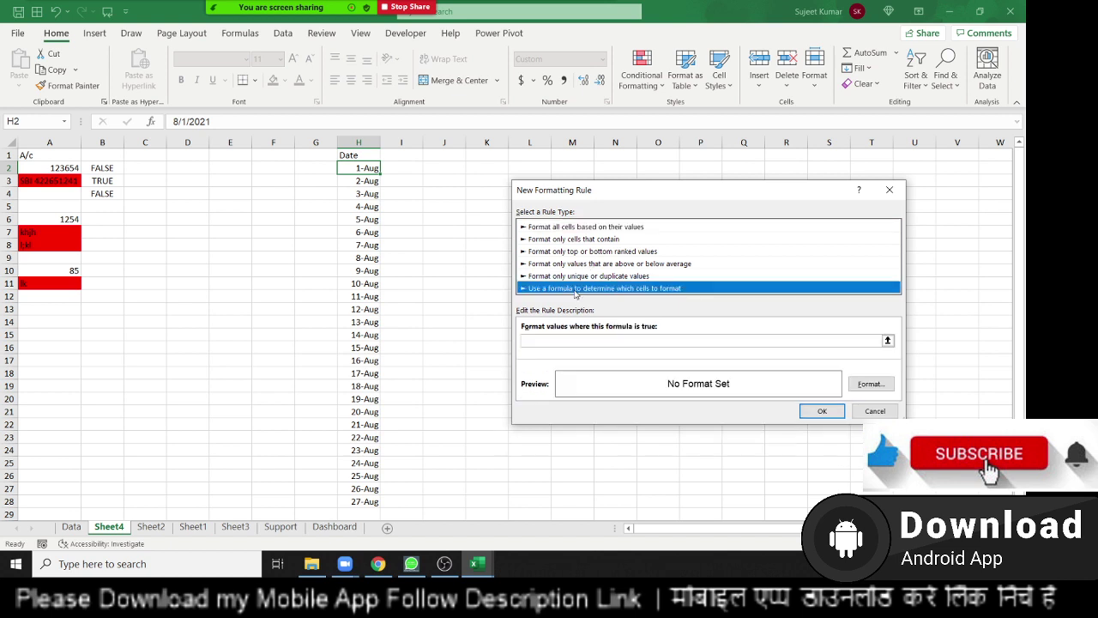
pyautogui.click(551, 344)
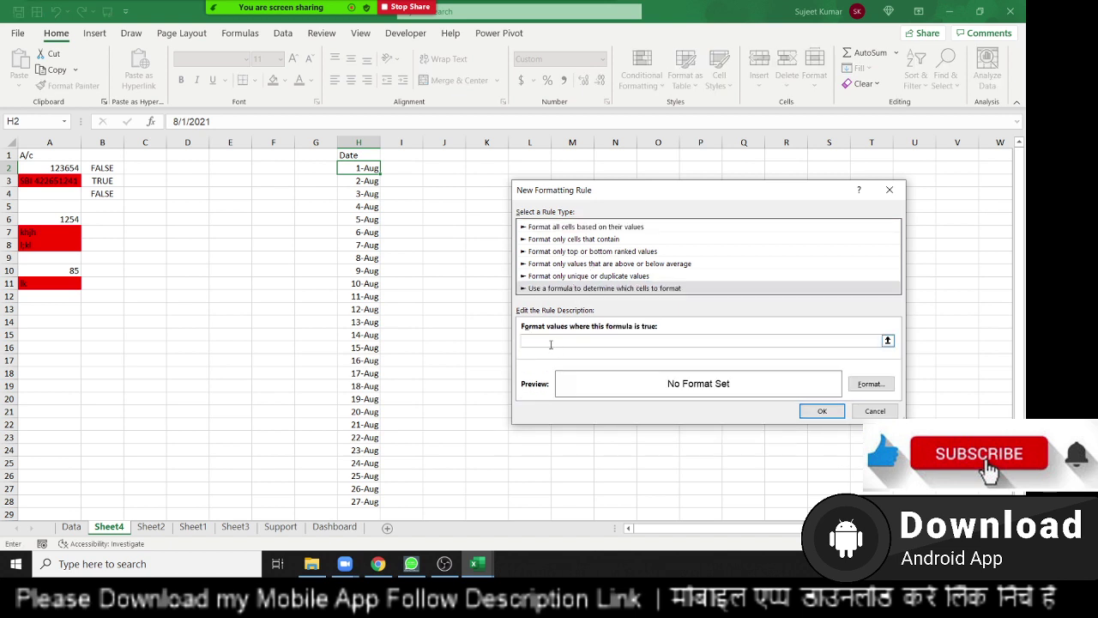
# Step: Enter the weekend formula =or(text(h2,"DDD")="Sat",text(h2,"ddd")="Sun")
pyautogui.write('or')
pyautogui.press('BackSpace')
pyautogui.write('te')
pyautogui.write('xt')
pyautogui.write('(h2,"')
pyautogui.write('DDD"')
pyautogui.write(')')
pyautogui.write('="Sat')
pyautogui.write('"')
pyautogui.click(526, 340)
pyautogui.write('or')
pyautogui.click(624, 341)
pyautogui.write('(')
pyautogui.write('a')
pyautogui.press('BackSpace')
pyautogui.write('h')
pyautogui.write('2,"')
pyautogui.write('ddd"')
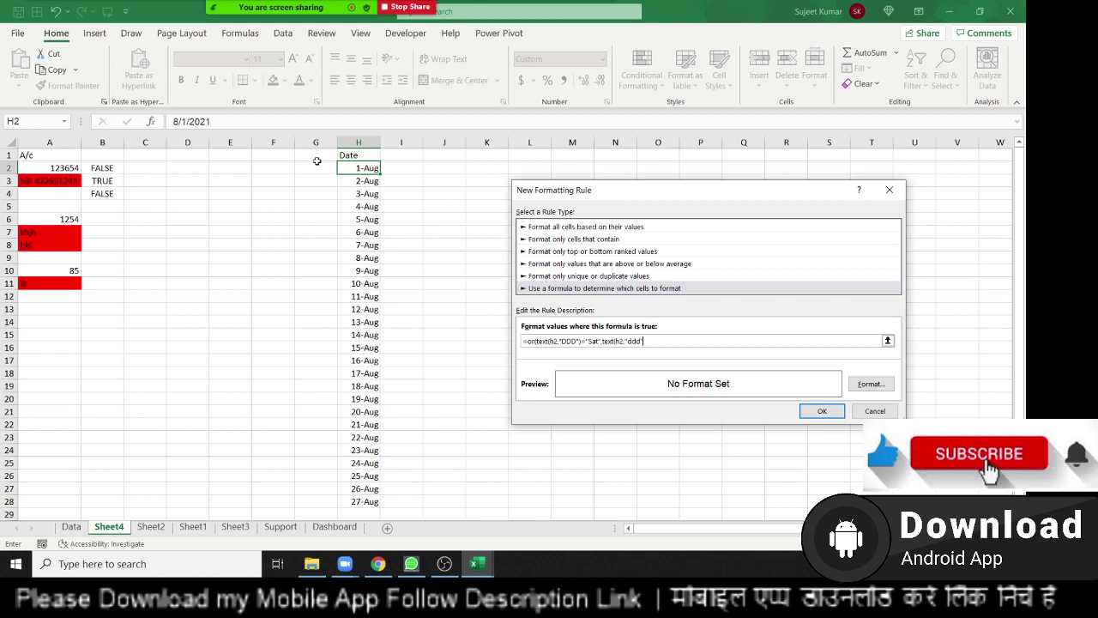
pyautogui.write(')')
pyautogui.write('=')
pyautogui.write('"Sun"')
pyautogui.write(')')
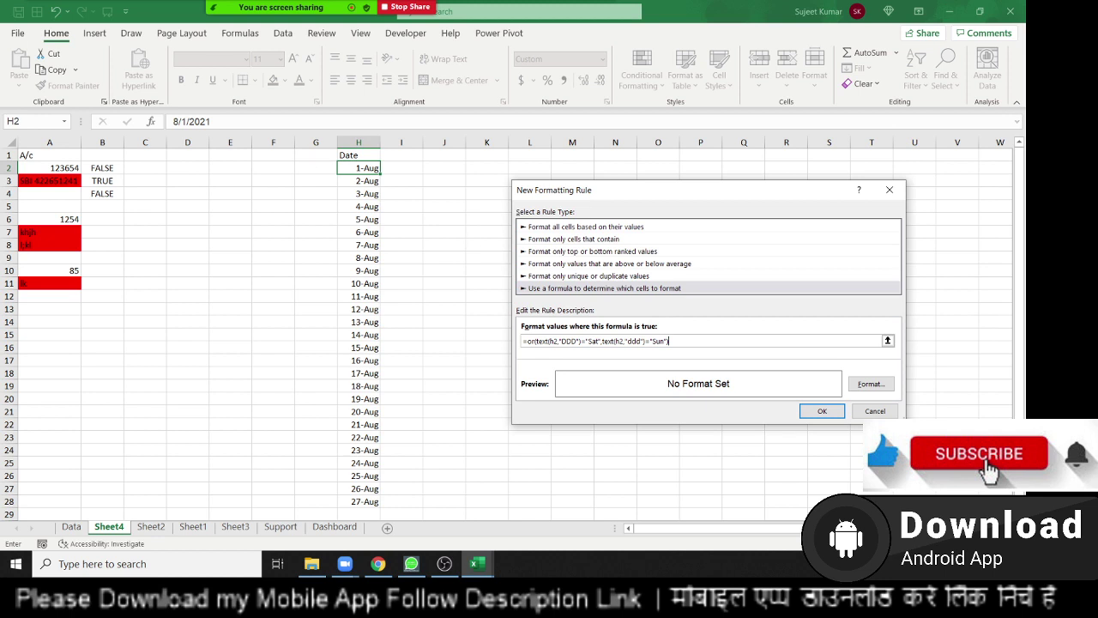
# Step: Give the weekend-date rule a yellow fill, save it, and pick up the 1-Aug cell's formatting with Format Painter
pyautogui.click(870, 384)
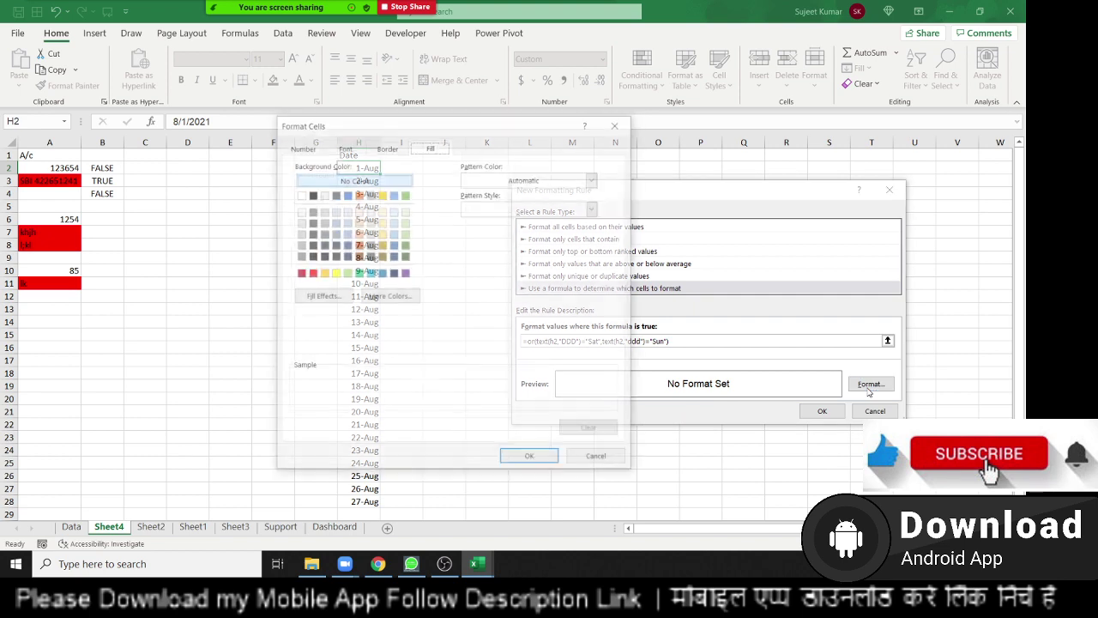
pyautogui.click(334, 273)
pyautogui.click(508, 461)
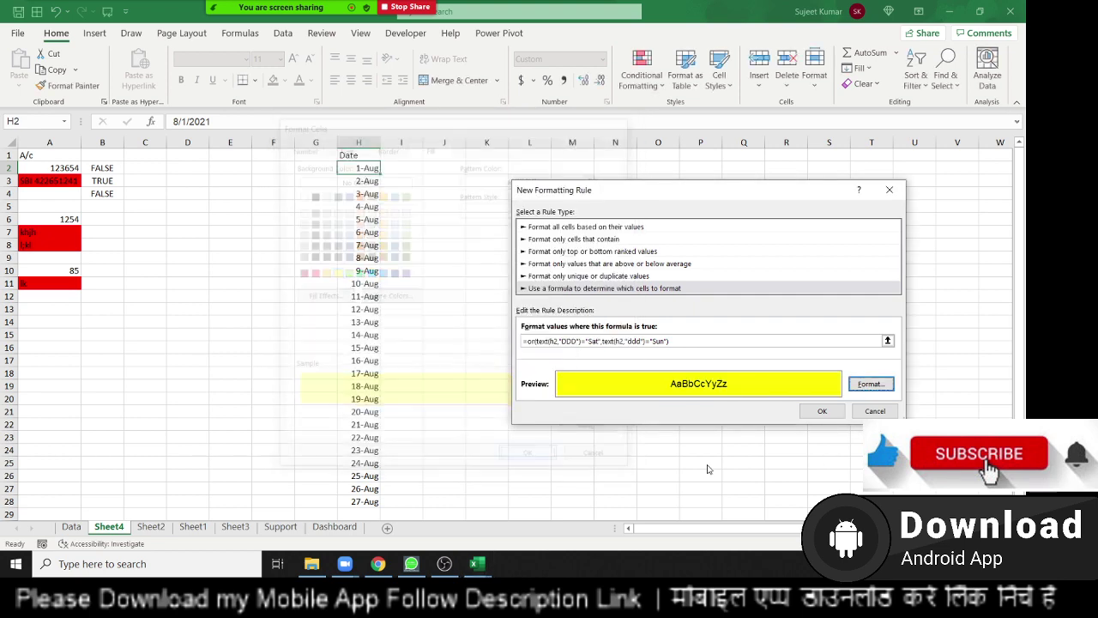
pyautogui.click(822, 411)
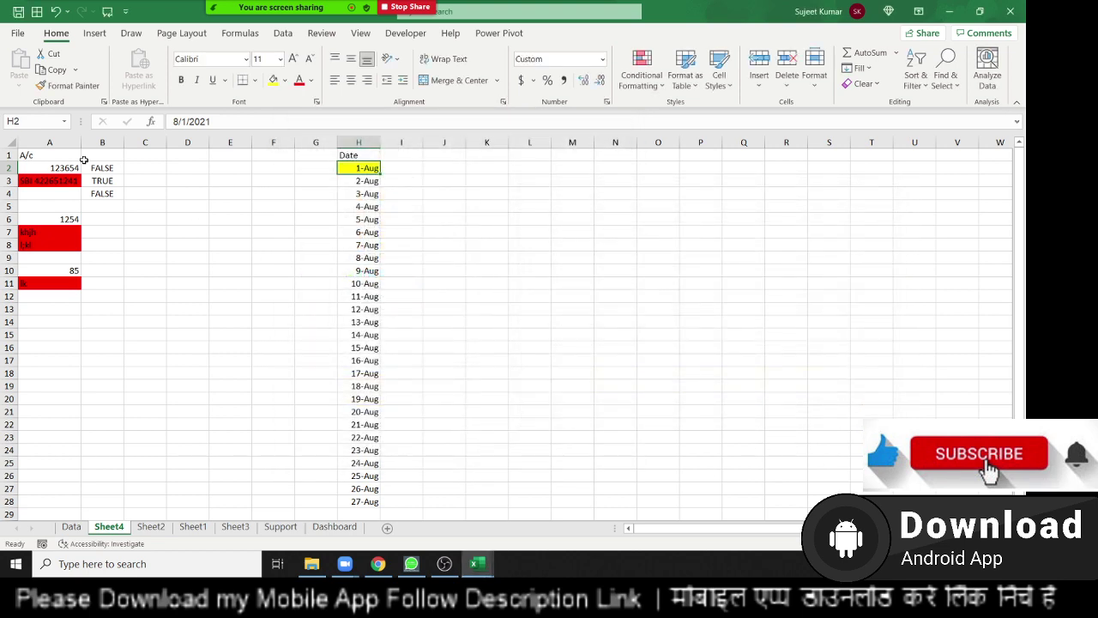
pyautogui.click(69, 86)
# Step: Paint the weekend formatting down the date column from H2 to H28
pyautogui.moveTo(360, 168); pyautogui.dragTo(365, 501)
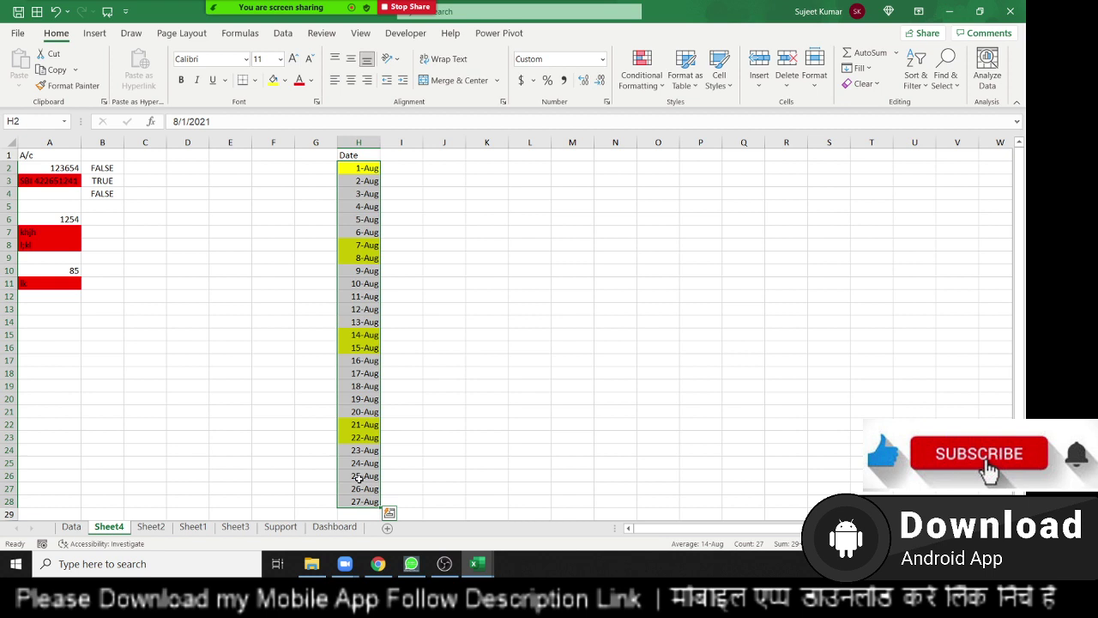
# Step: Add the heading 'Mobile' in L1 and widen column L to fit phone numbers
pyautogui.press('Right')
pyautogui.press('Right')
pyautogui.press('Right')
pyautogui.press('Up')
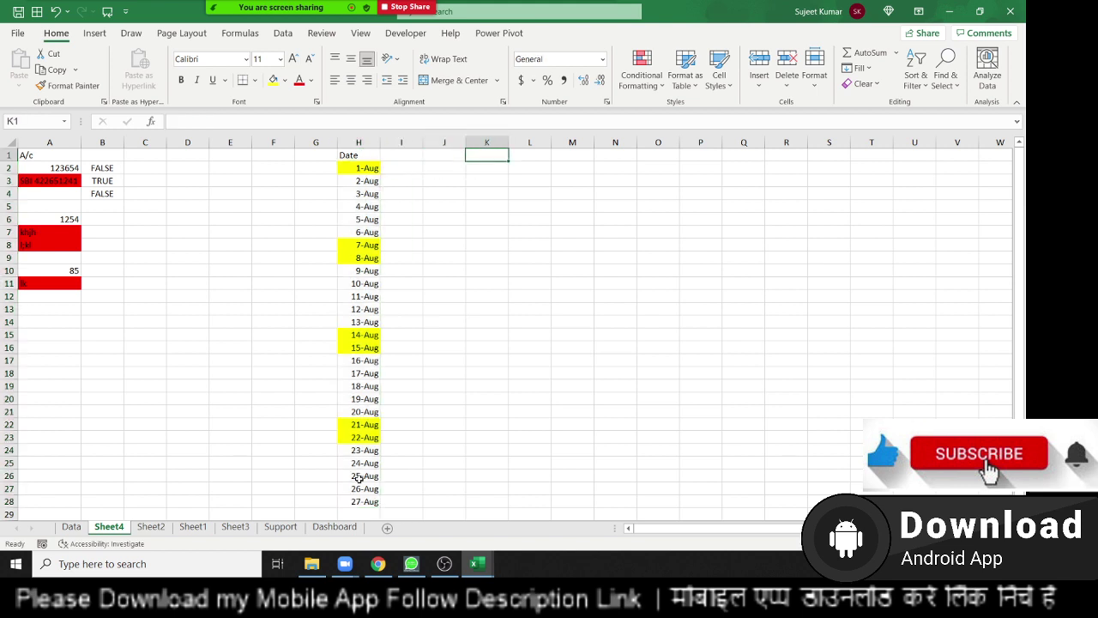
pyautogui.press('Right')
pyautogui.write('Mobiu')
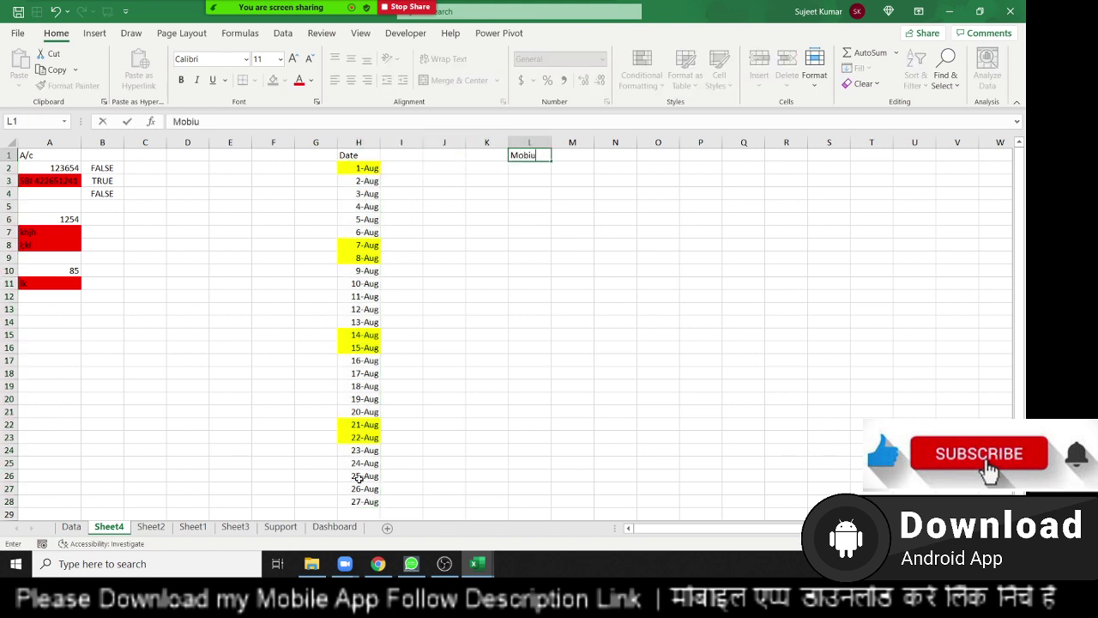
pyautogui.press('BackSpace')
pyautogui.write('le')
pyautogui.press('Return')
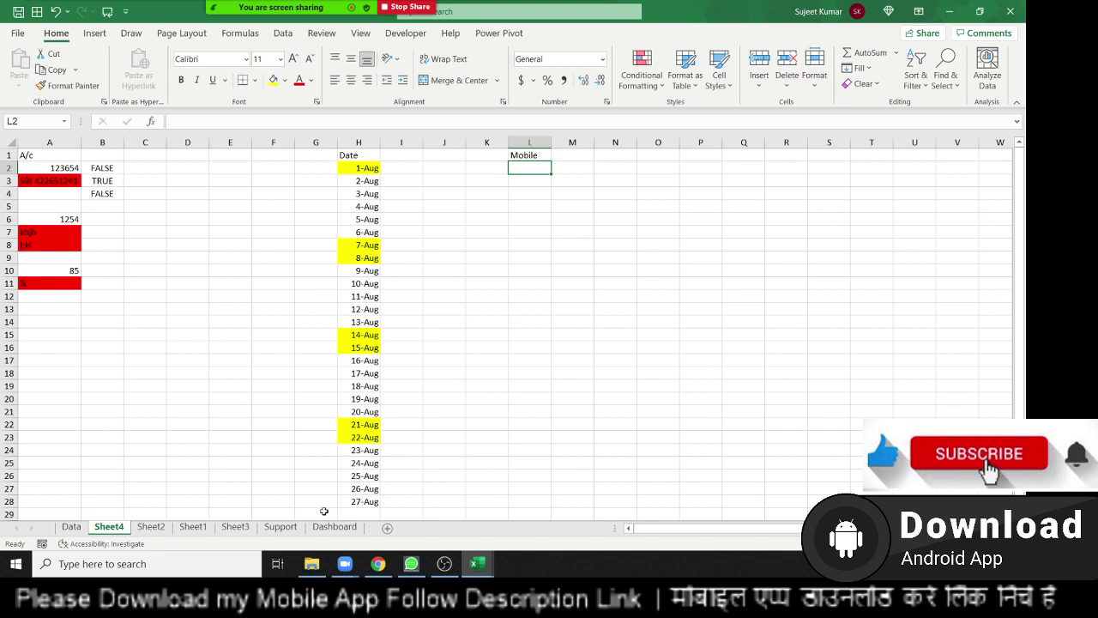
pyautogui.moveTo(551, 135); pyautogui.dragTo(595, 133)
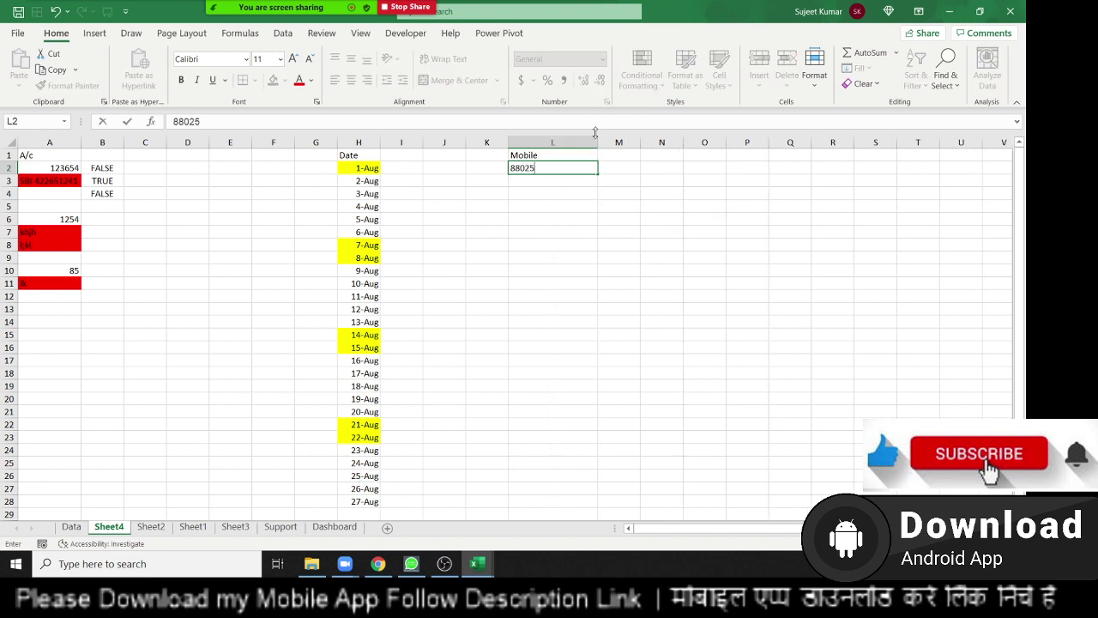
# Step: Enter a sample 10-digit mobile number in L2, then confirm its length with a temporary =LEN(L2) in M2
pyautogui.press('Return')
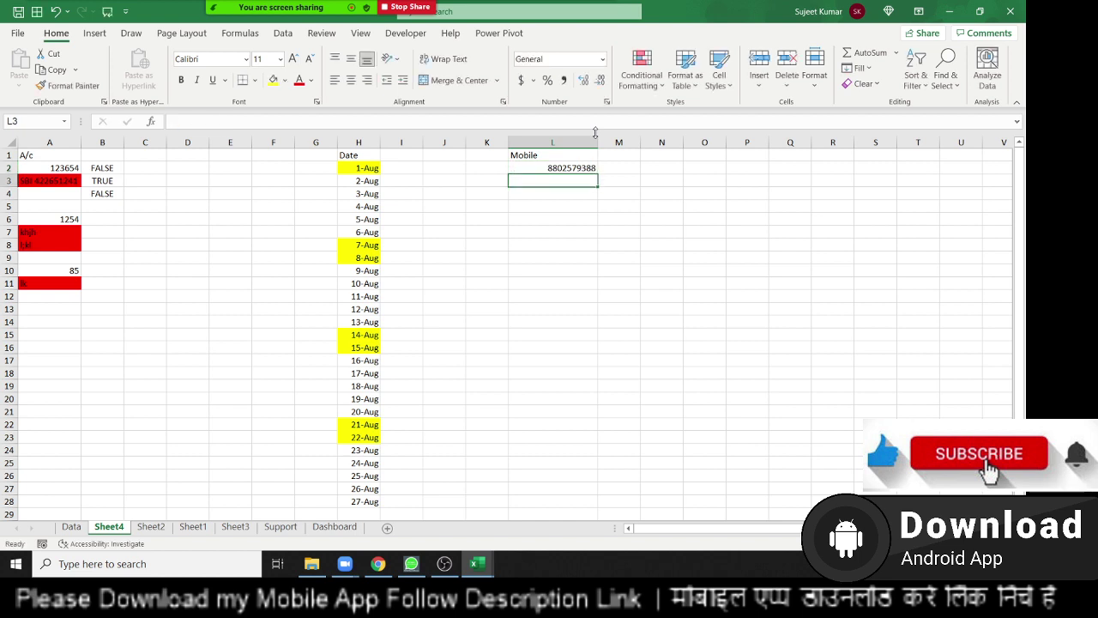
pyautogui.press('Up')
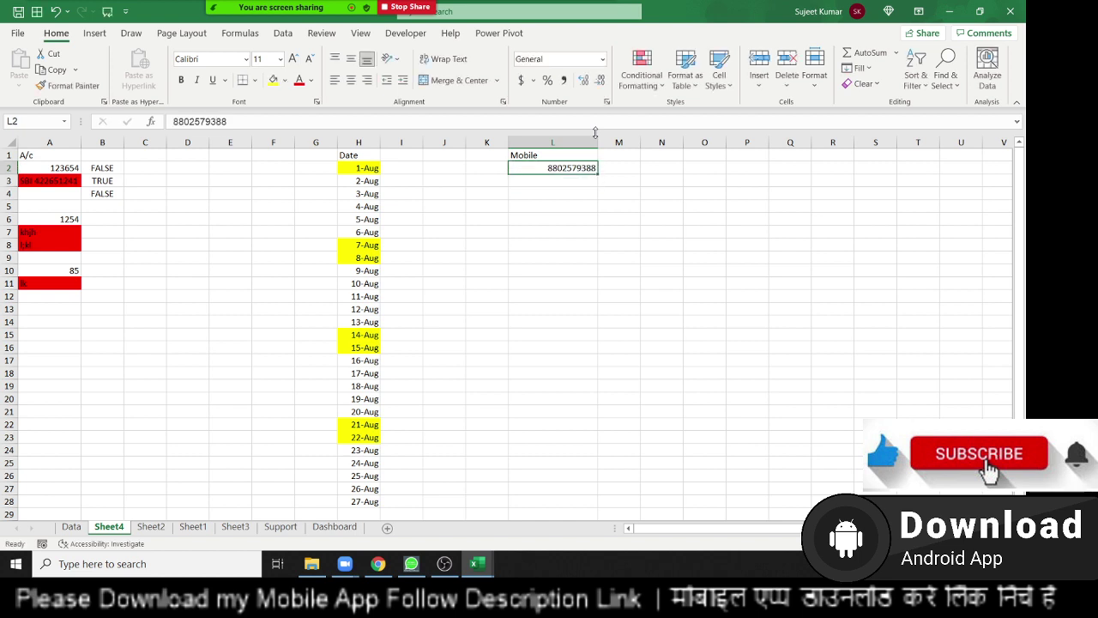
pyautogui.press('Right')
pyautogui.write('=')
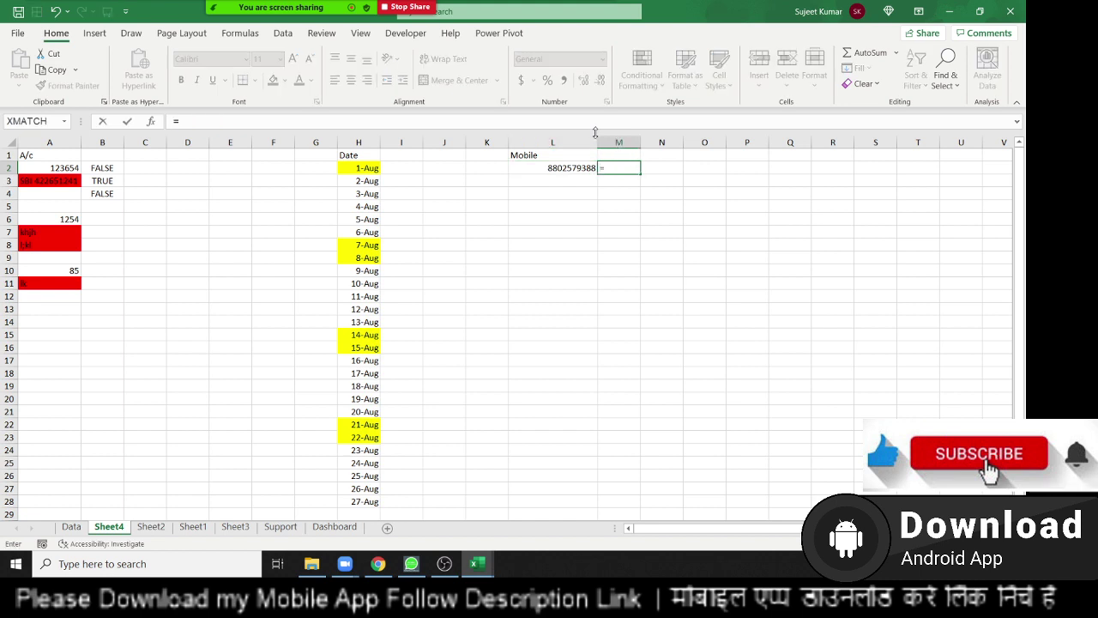
pyautogui.write('len(')
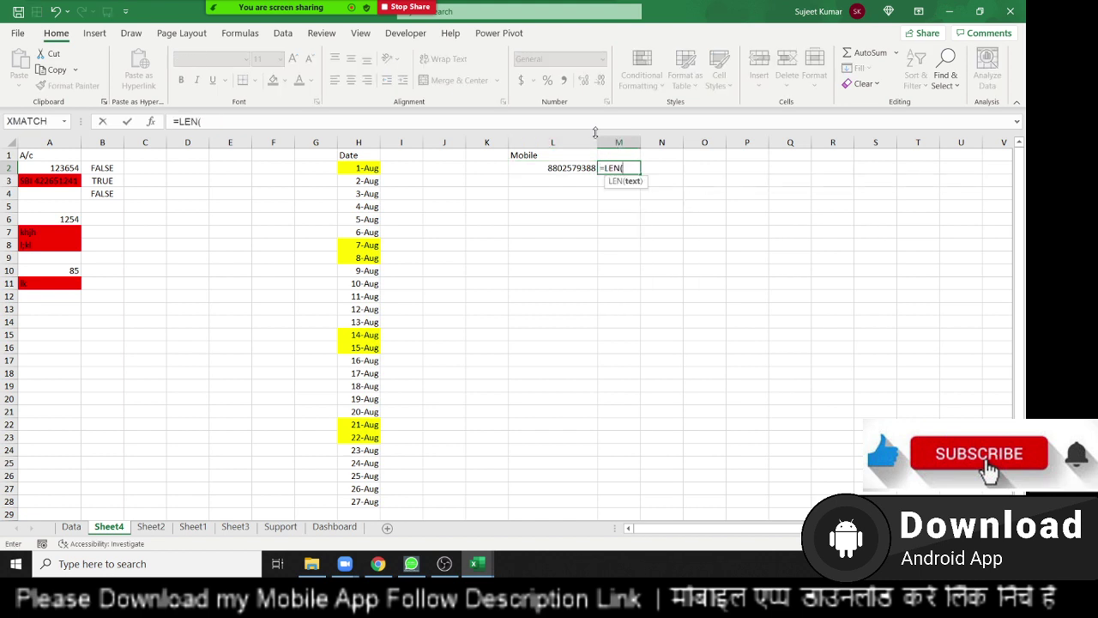
pyautogui.press('Left')
pyautogui.press('Return')
pyautogui.press('Up')
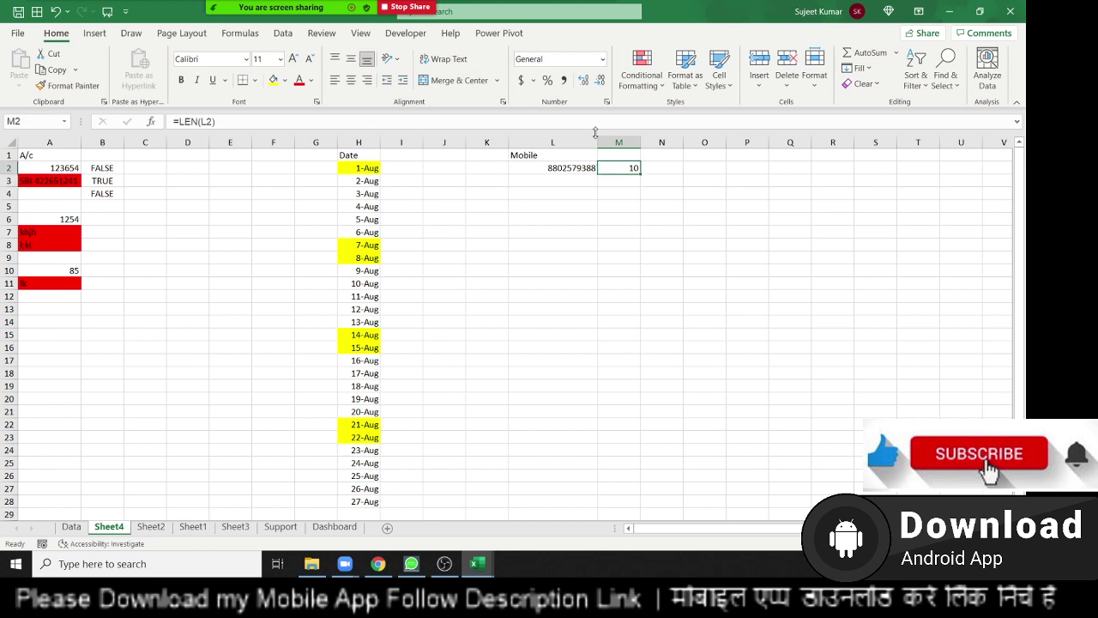
pyautogui.press('Left')
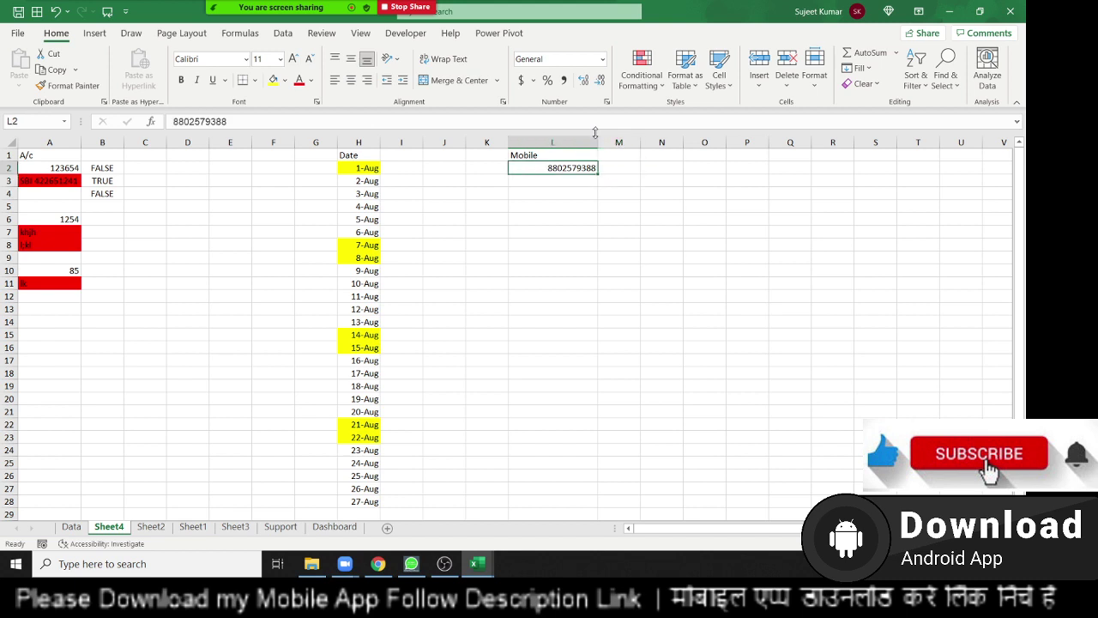
# Step: Start a new formula-based rule for L2 using =len($L2)<>10
pyautogui.click(645, 84)
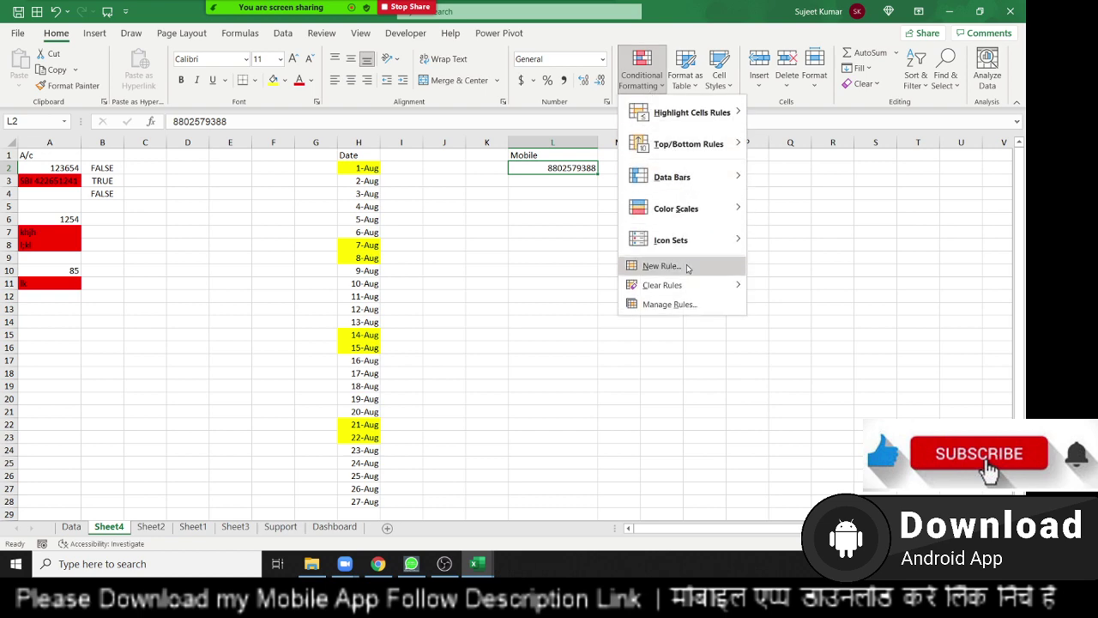
pyautogui.click(611, 254)
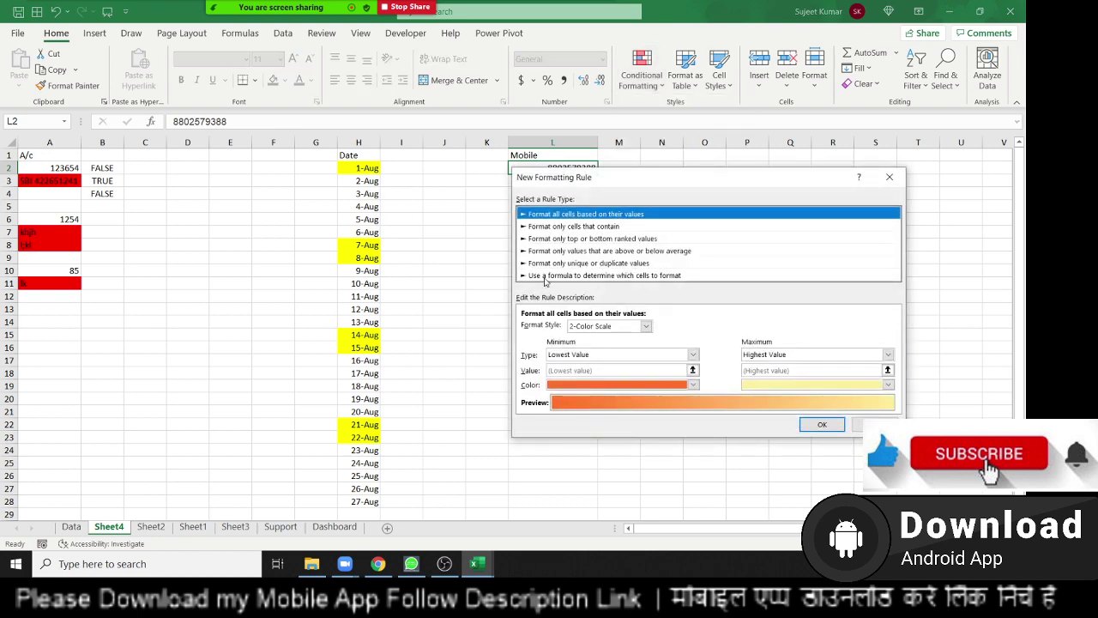
pyautogui.click(546, 276)
pyautogui.click(546, 328)
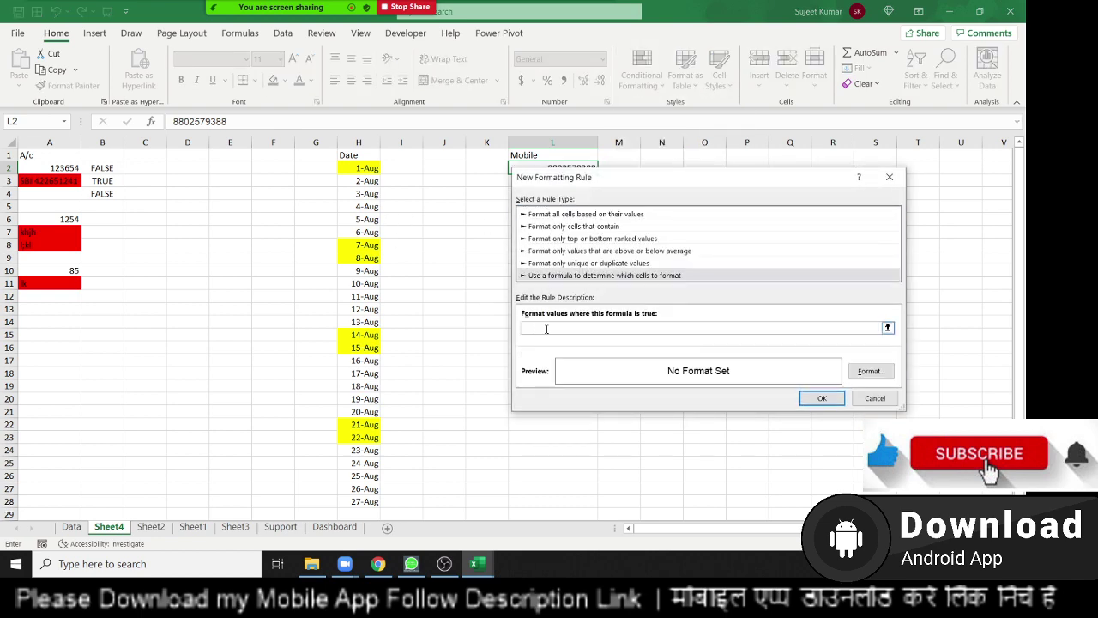
pyautogui.write('=len')
pyautogui.moveTo(734, 180); pyautogui.dragTo(637, 232)
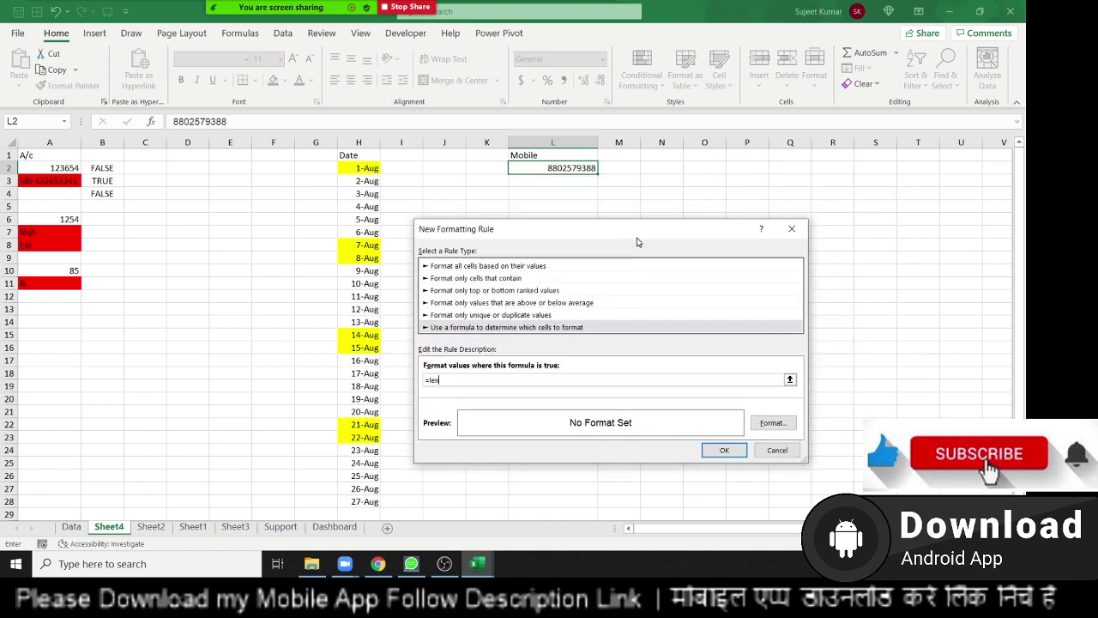
pyautogui.write('(')
pyautogui.click(573, 170)
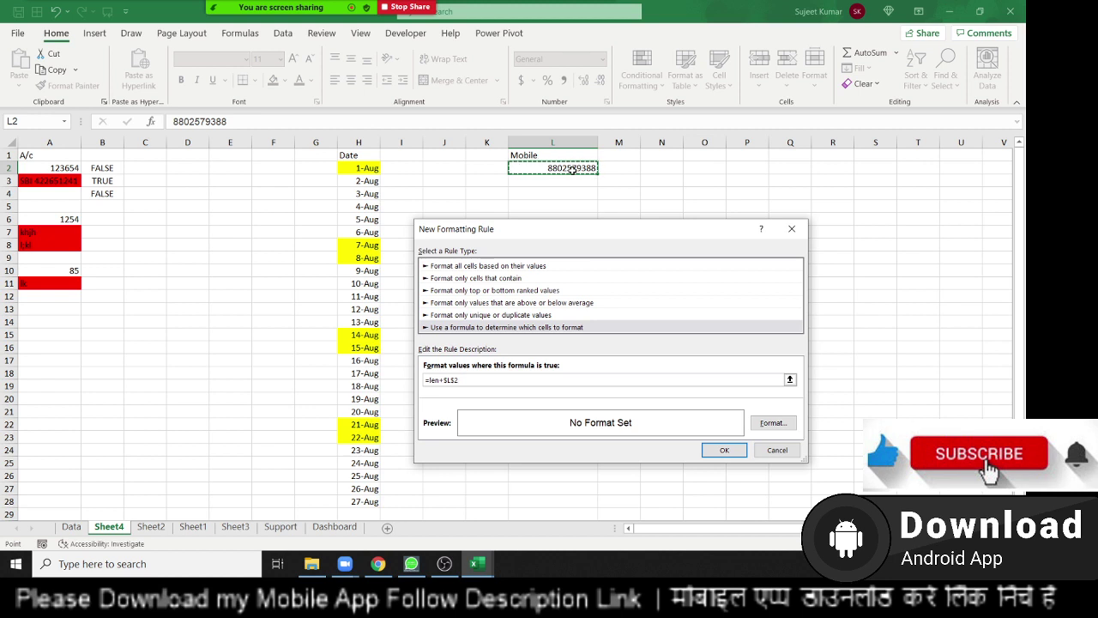
pyautogui.write(')<>')
pyautogui.write('10')
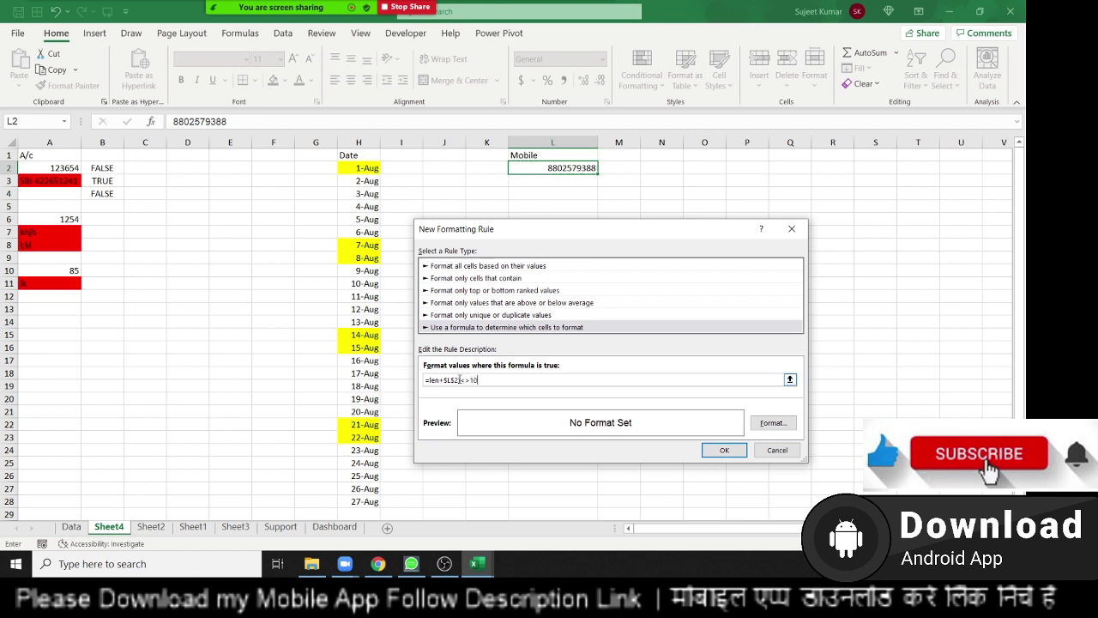
pyautogui.click(455, 379)
pyautogui.press('BackSpace')
# Step: Set the rule's format to a red fill
pyautogui.click(773, 422)
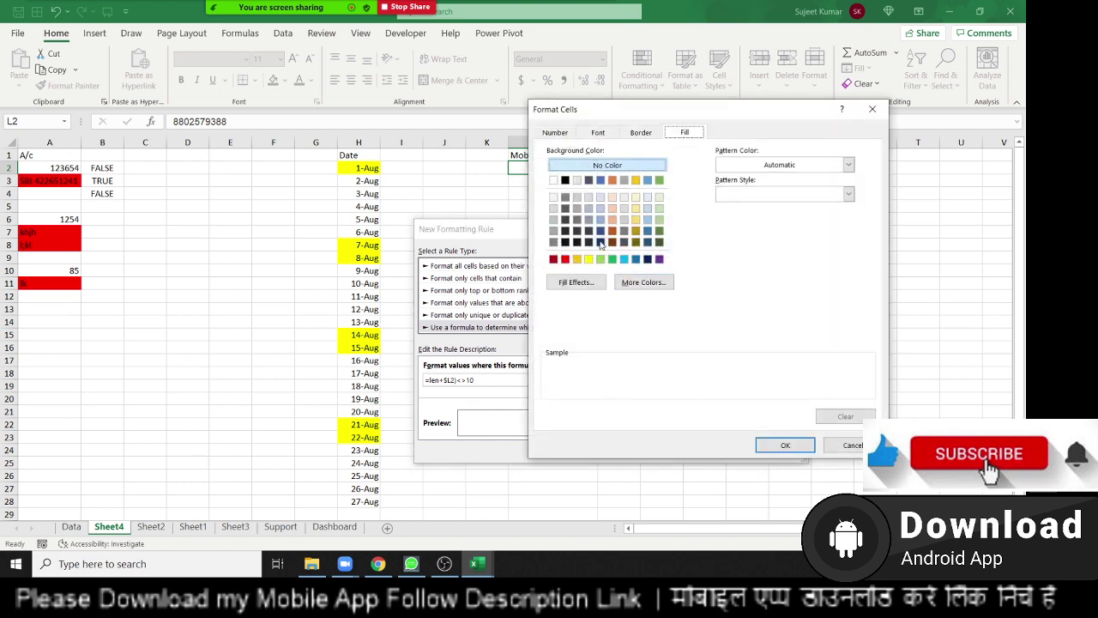
pyautogui.click(565, 259)
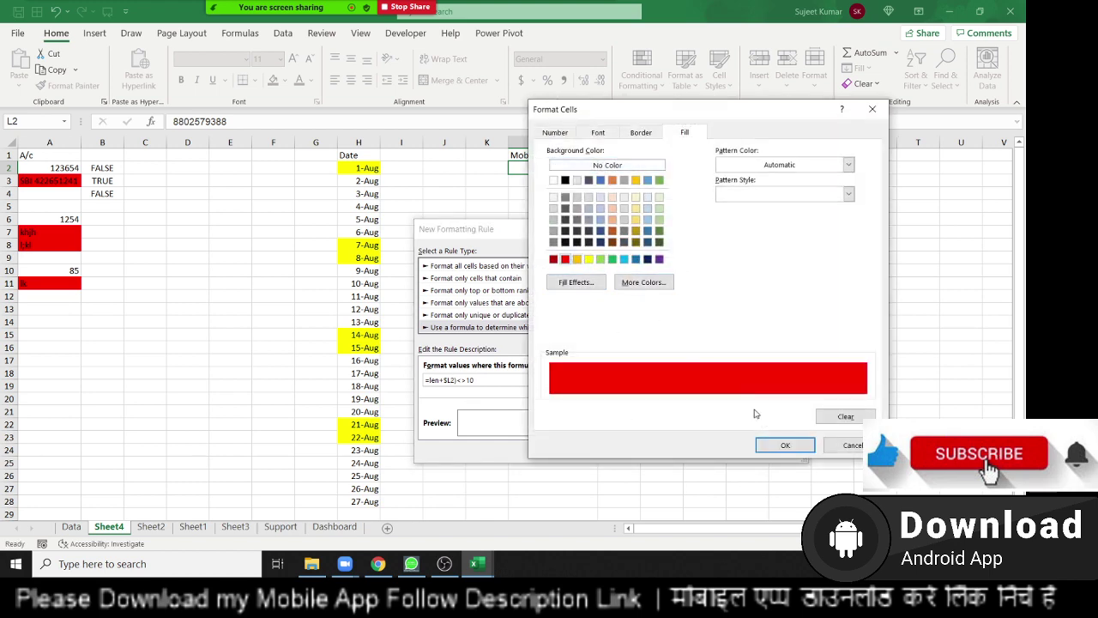
pyautogui.click(780, 446)
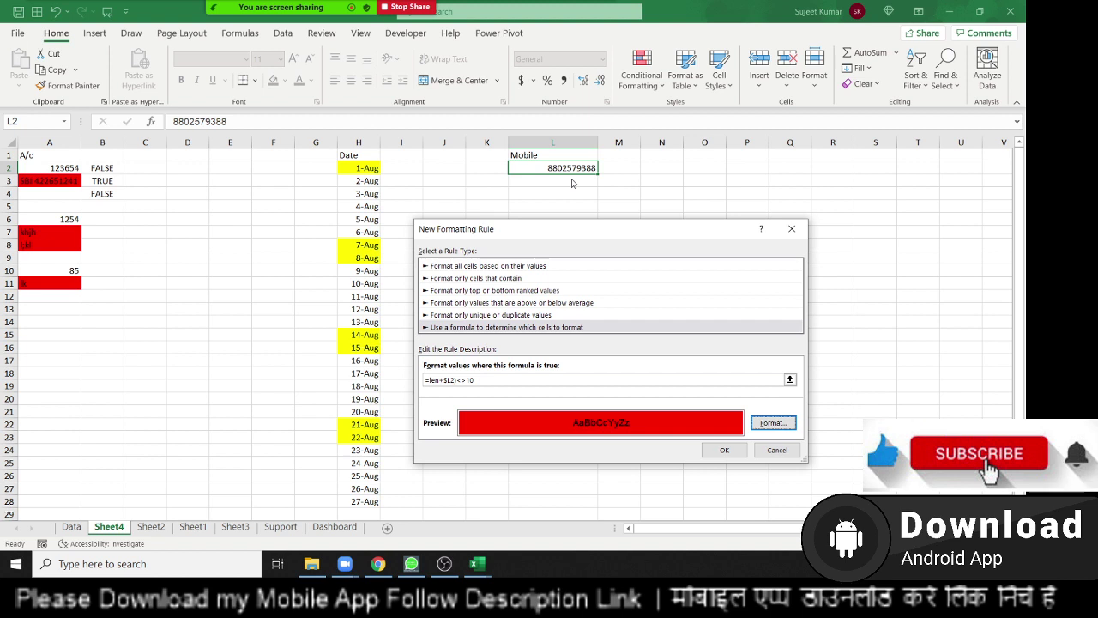
# Step: Change the rule formula to =and(len($L2)<>10,len(L2)>0), fix the bracket error, and save the rule
pyautogui.click(428, 381)
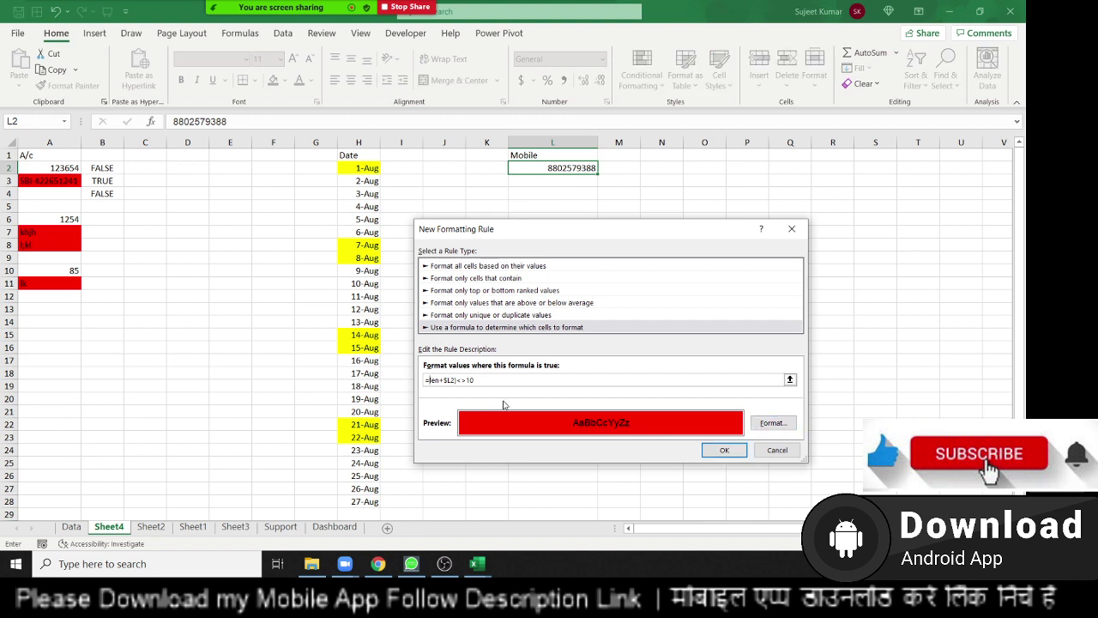
pyautogui.write('a')
pyautogui.write('nd(')
pyautogui.write(',len(L')
pyautogui.write('2')
pyautogui.write(')>')
pyautogui.write('0')
pyautogui.click(728, 453)
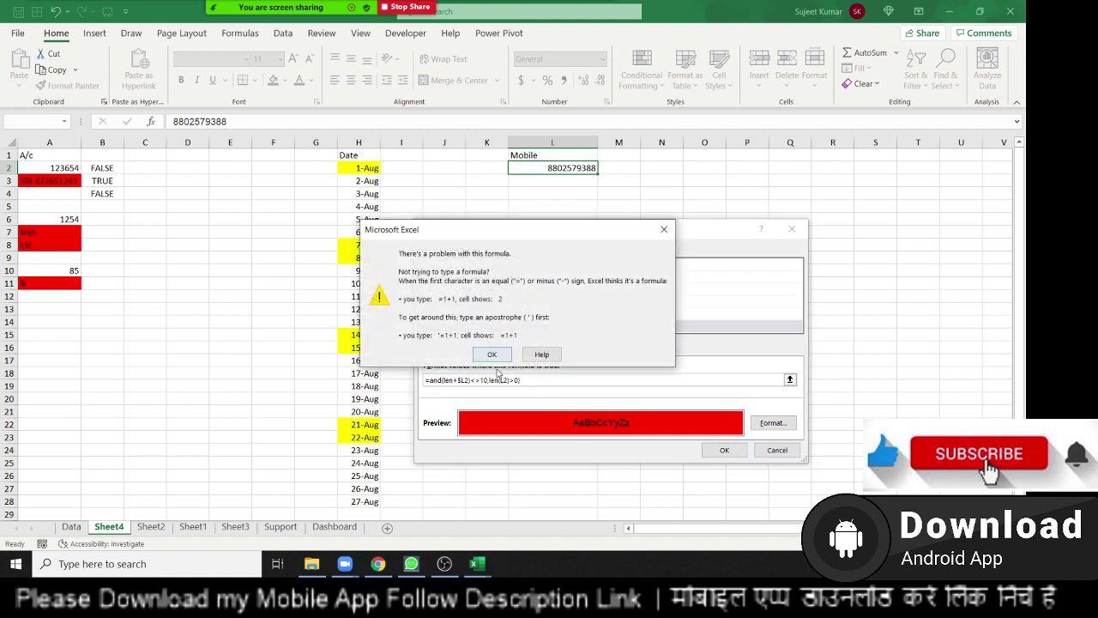
pyautogui.click(497, 353)
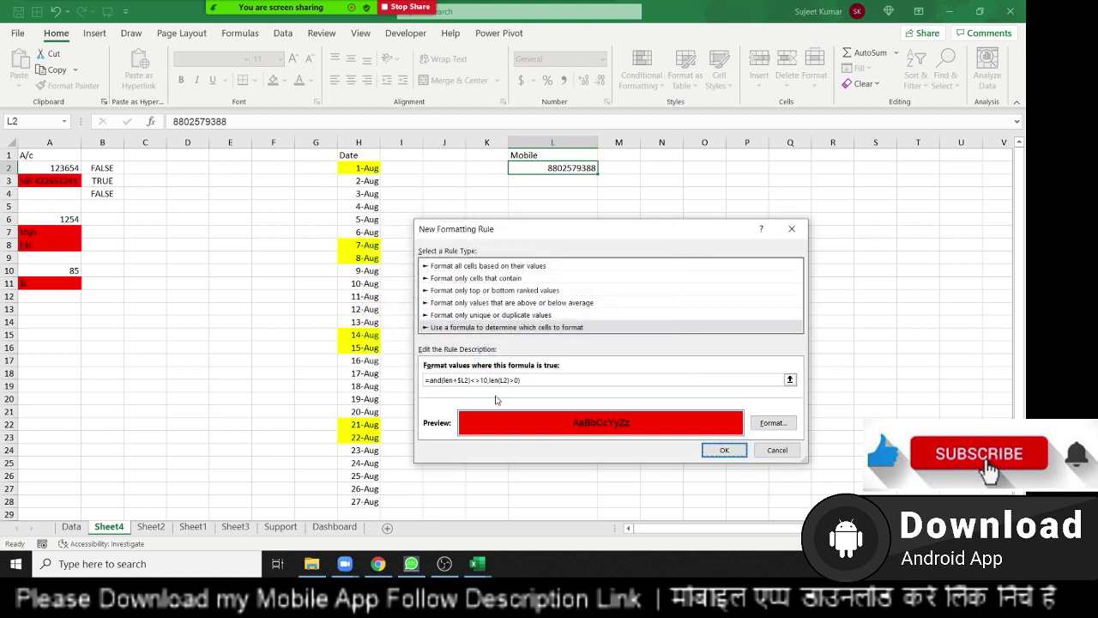
pyautogui.click(445, 382)
pyautogui.click(455, 380)
pyautogui.press('BackSpace')
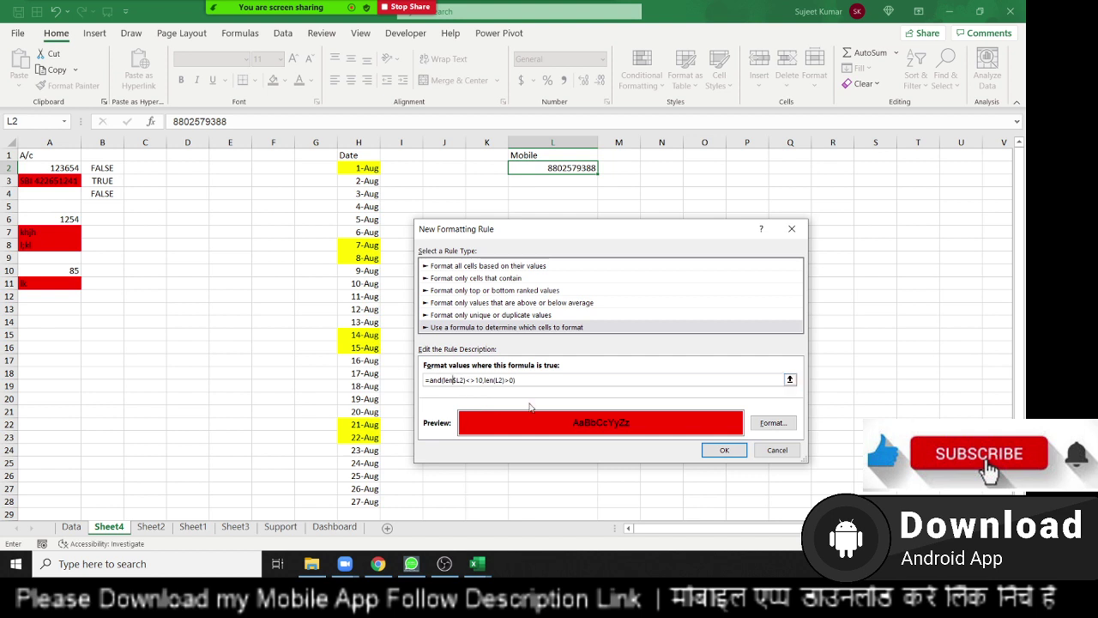
pyautogui.write('(')
pyautogui.click(723, 449)
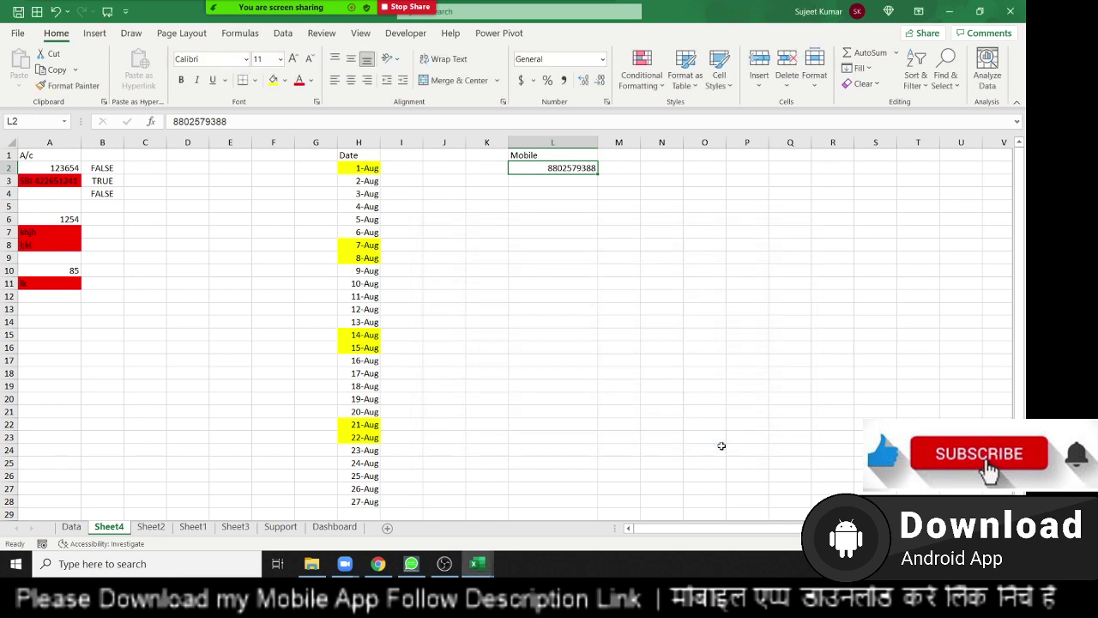
# Step: Copy the red rule down L2:L16, then enter 4-digit and 20-digit test numbers starting at L5
pyautogui.click(68, 85)
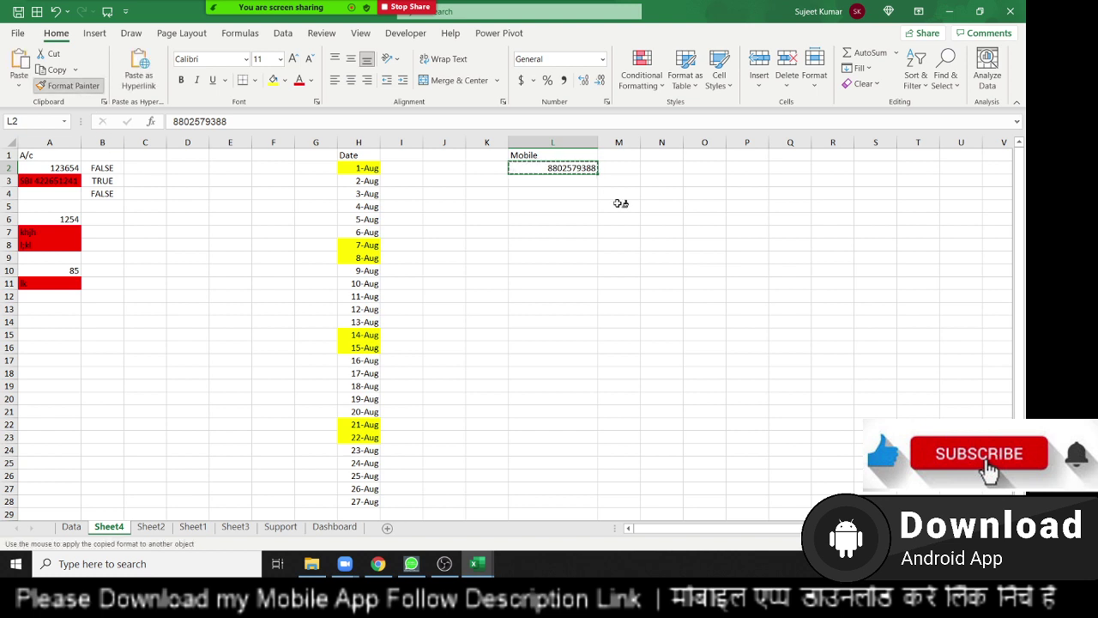
pyautogui.moveTo(553, 168)
pyautogui.mouseDown()
pyautogui.moveTo(551, 345)
pyautogui.moveTo(564, 204)
pyautogui.mouseUp()
pyautogui.click(564, 208)
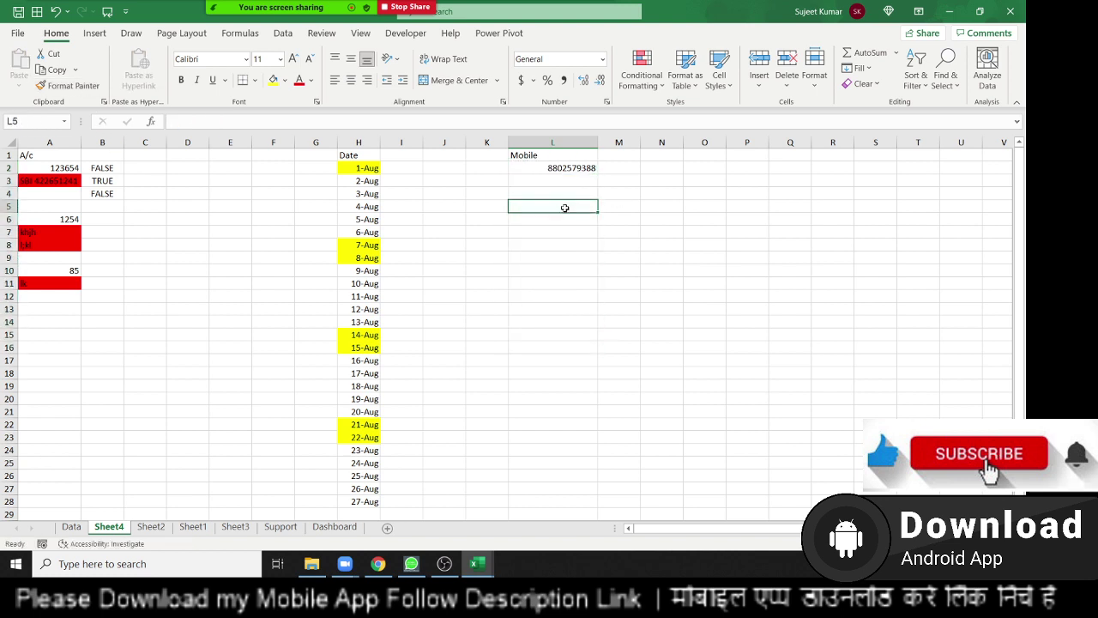
pyautogui.write('8223')
pyautogui.press('Return')
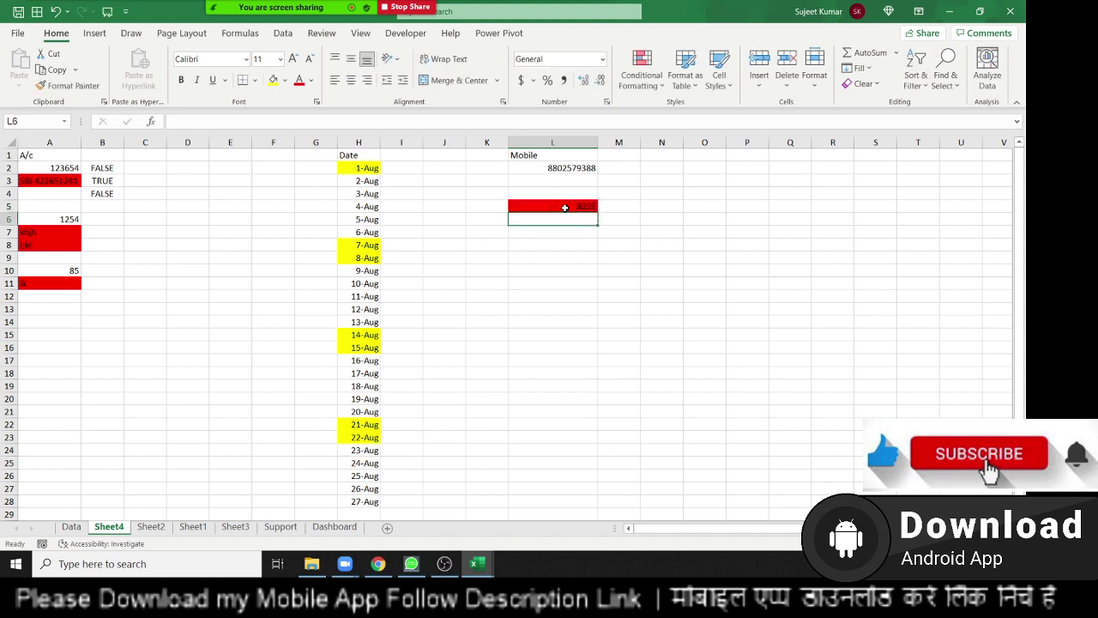
pyautogui.write('884013231313')
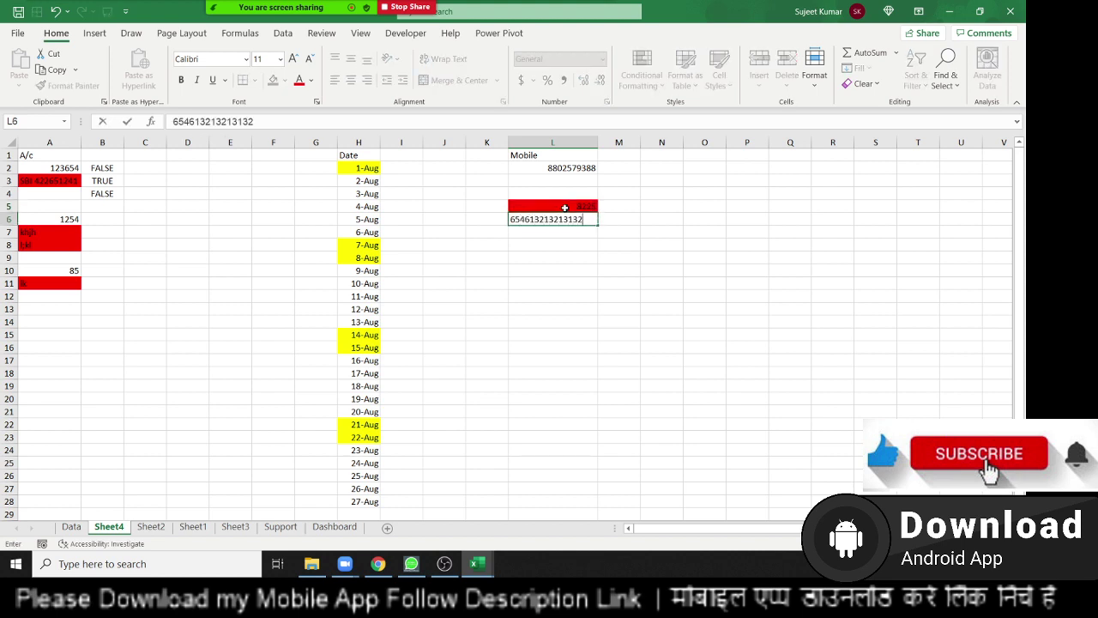
pyautogui.write('131313213232')
pyautogui.press('Return')
# Step: Enter a 16-digit test number in L9 and a valid 10-digit number in L10
pyautogui.press('Down')
pyautogui.press('Down')
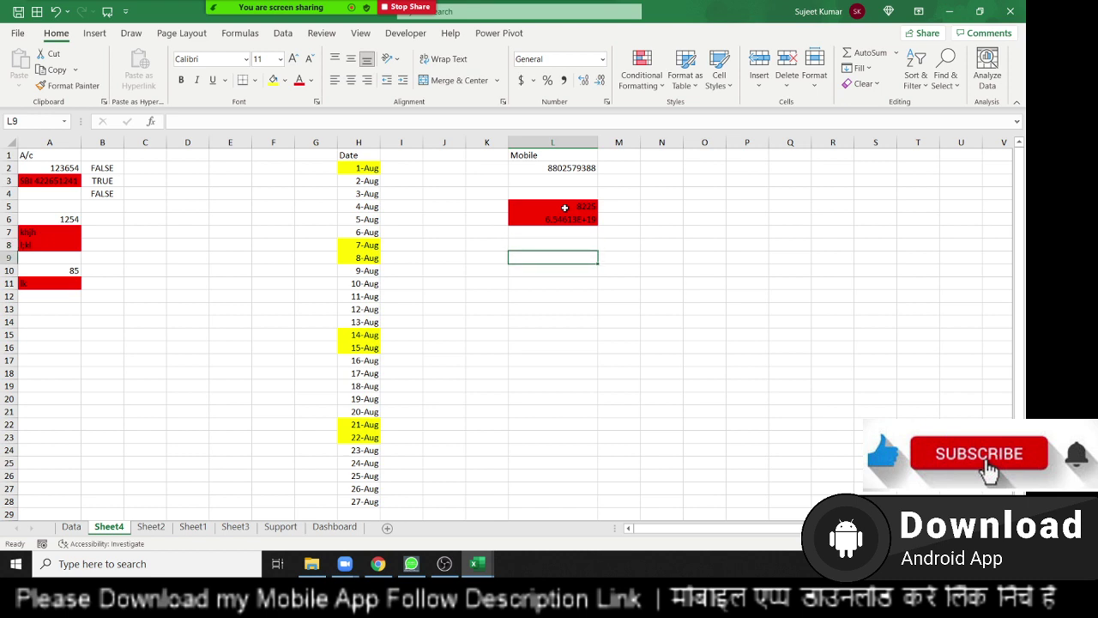
pyautogui.write('1321653232132066')
pyautogui.press('Return')
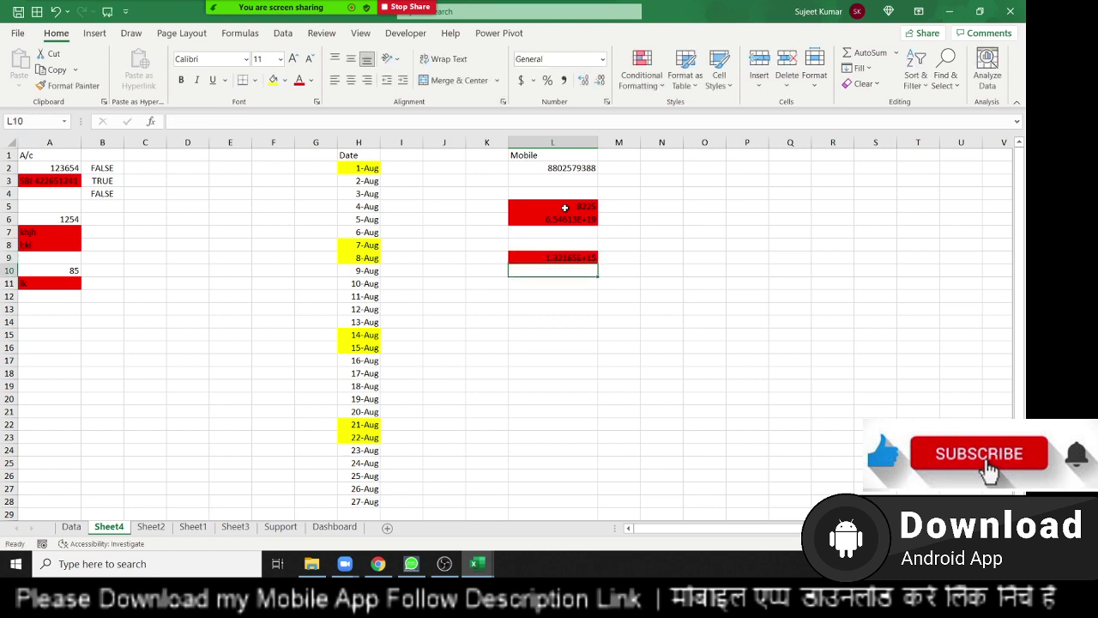
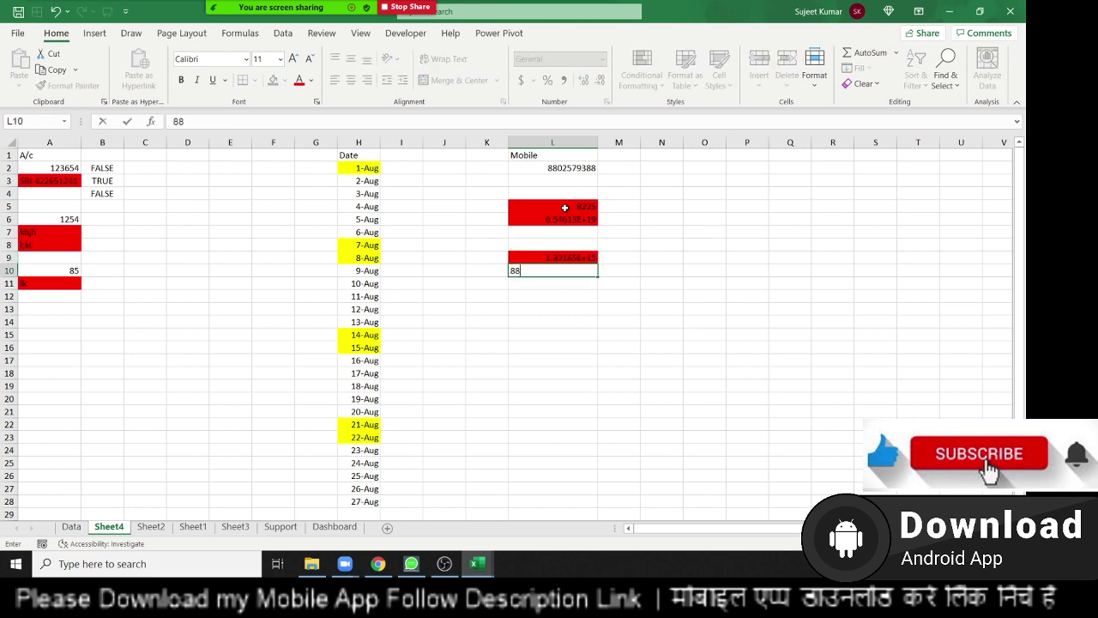
pyautogui.press('Return')
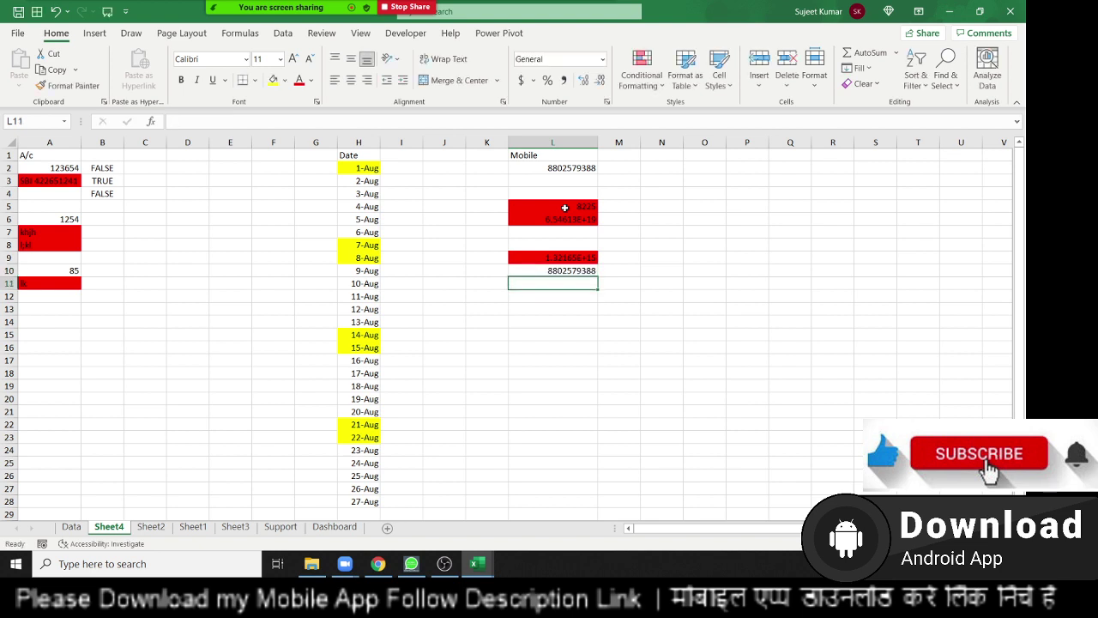